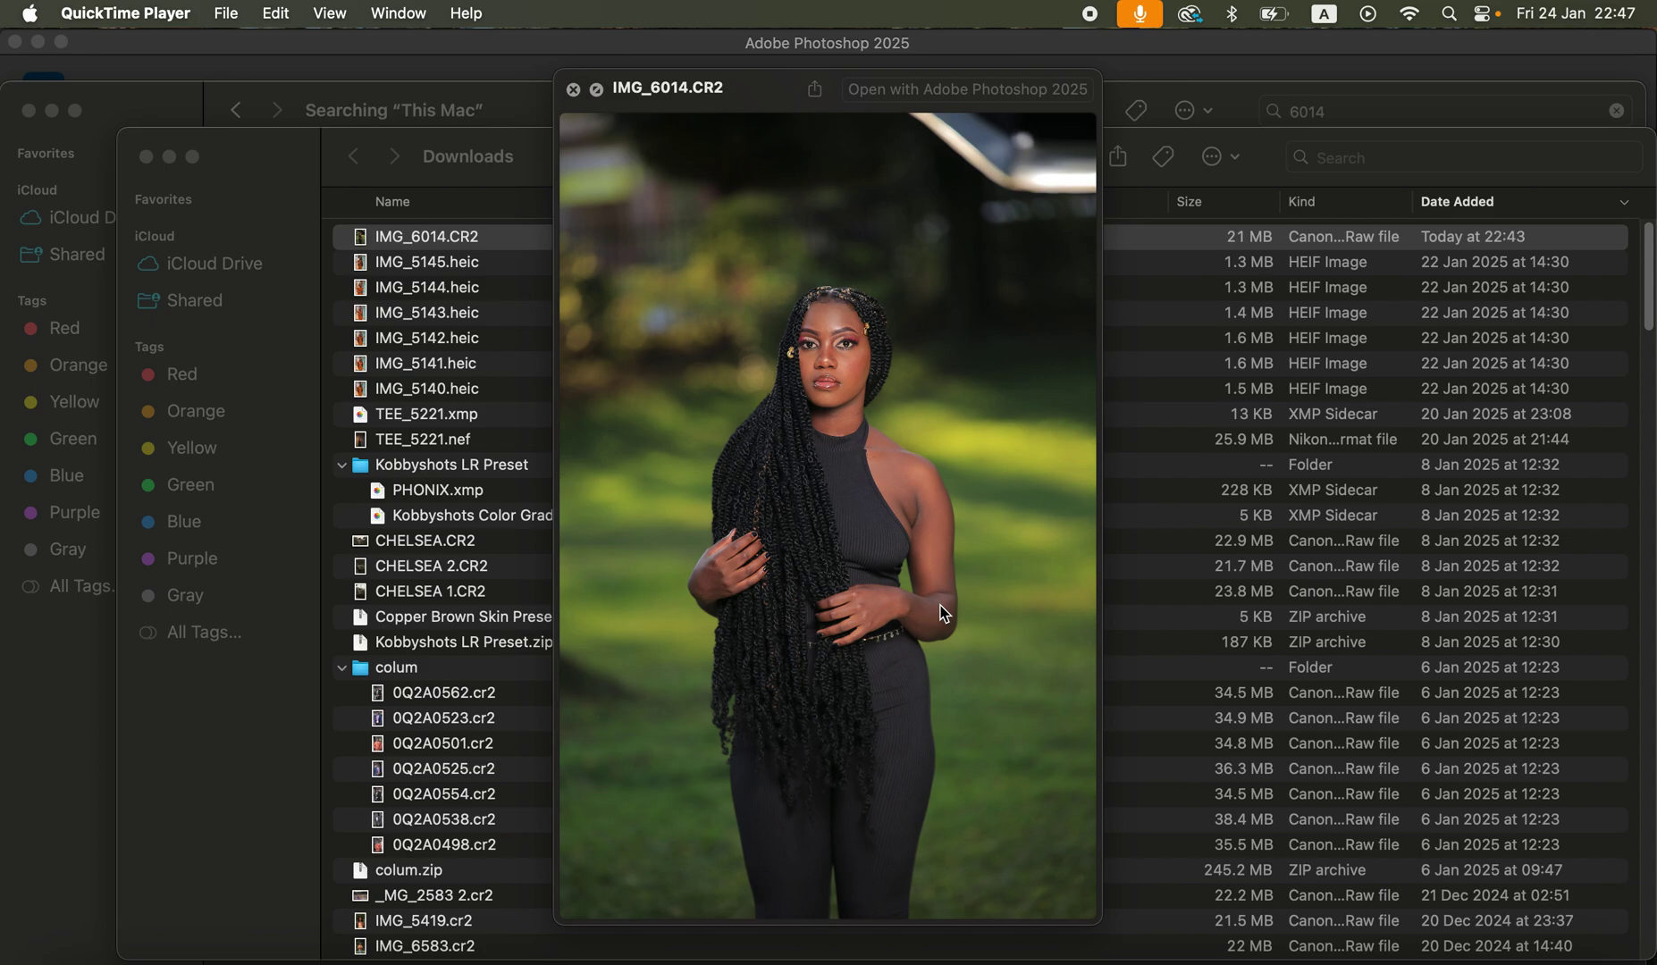
Step: Close the preview of IMG_6014.CR2 in Downloads and open the raw file with Adobe Photoshop 2025
left_click(537, 157)
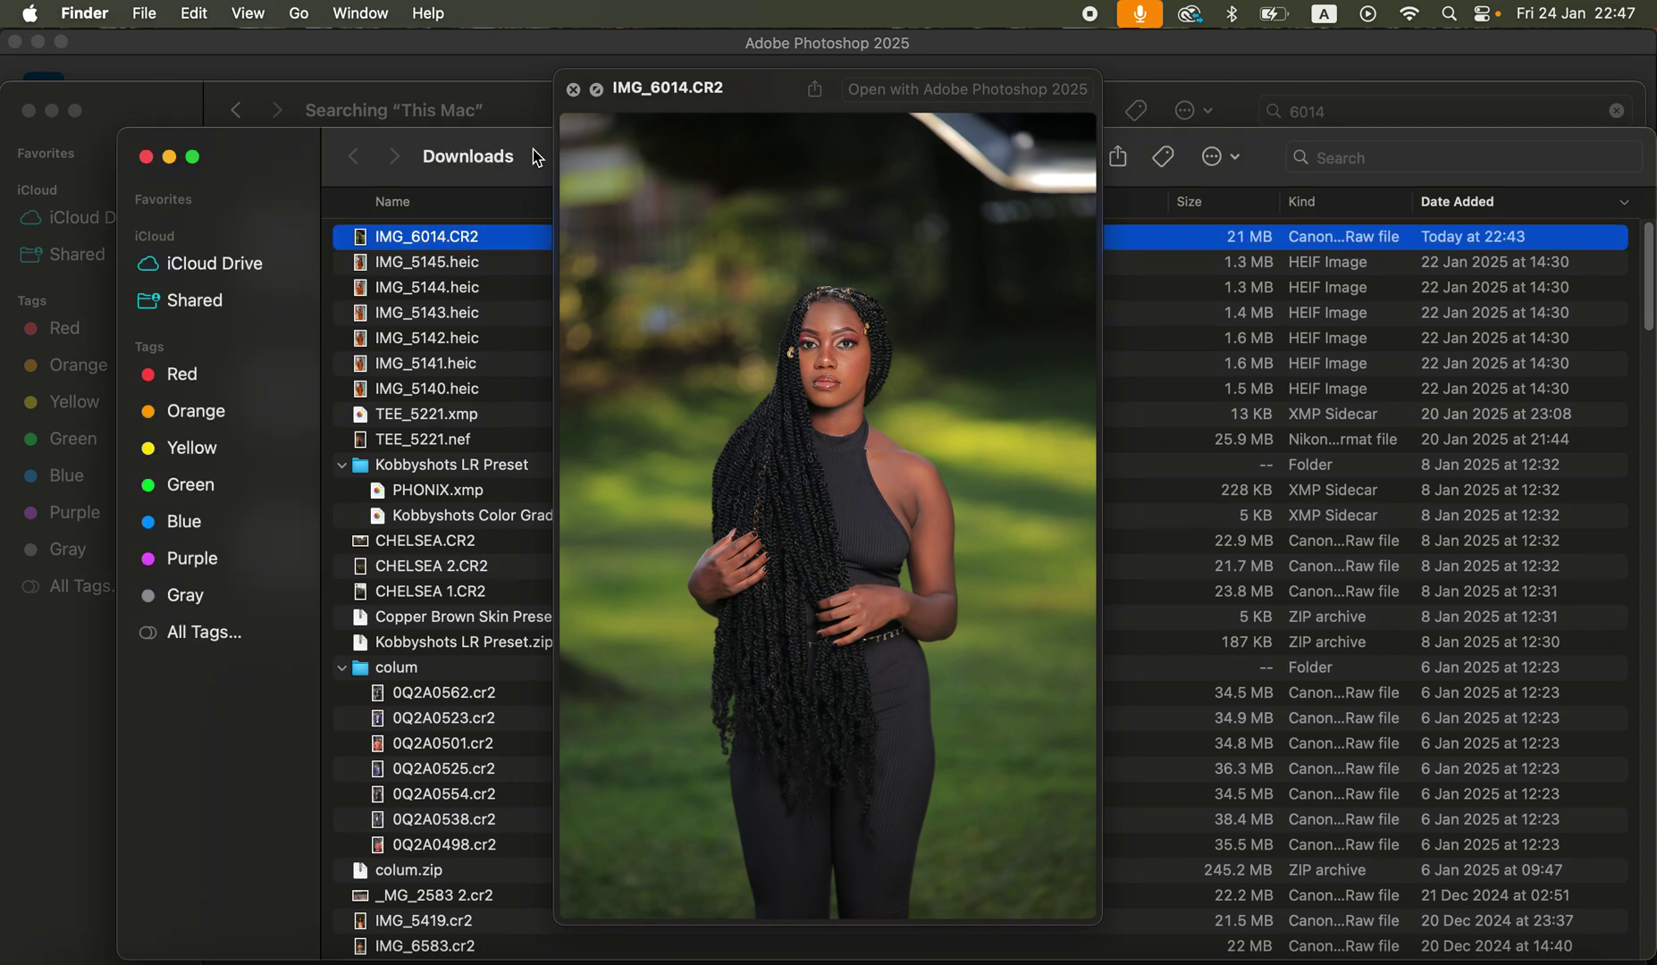
key("space")
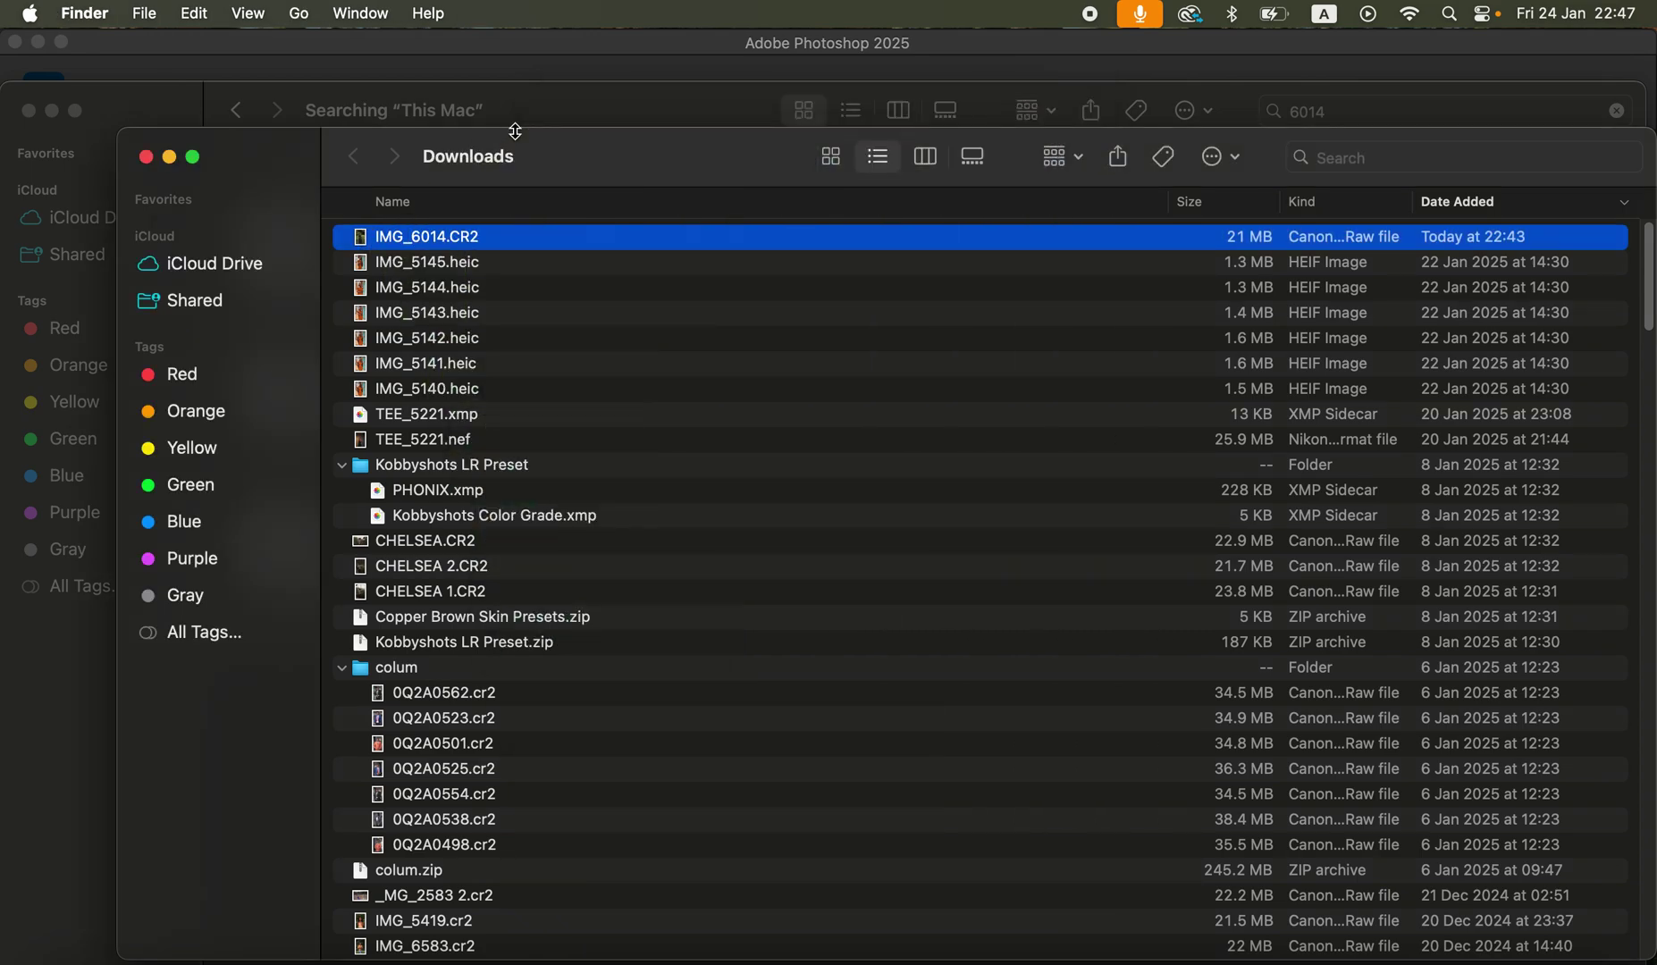
right_click(542, 241)
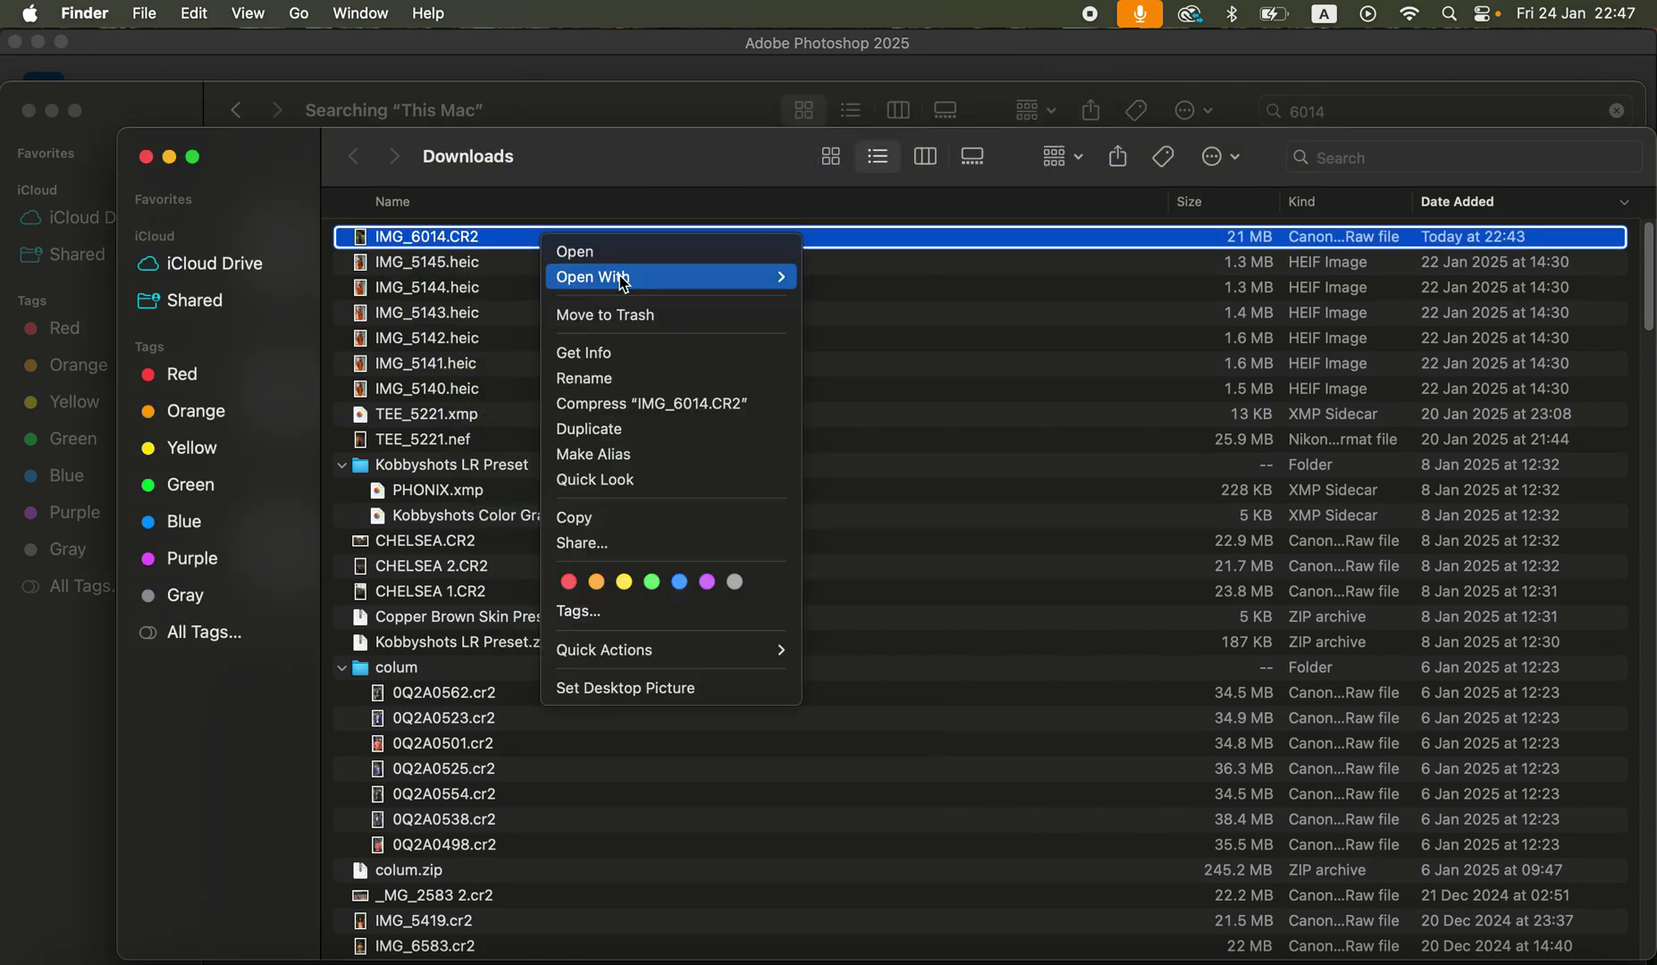
mouse_move(616, 275)
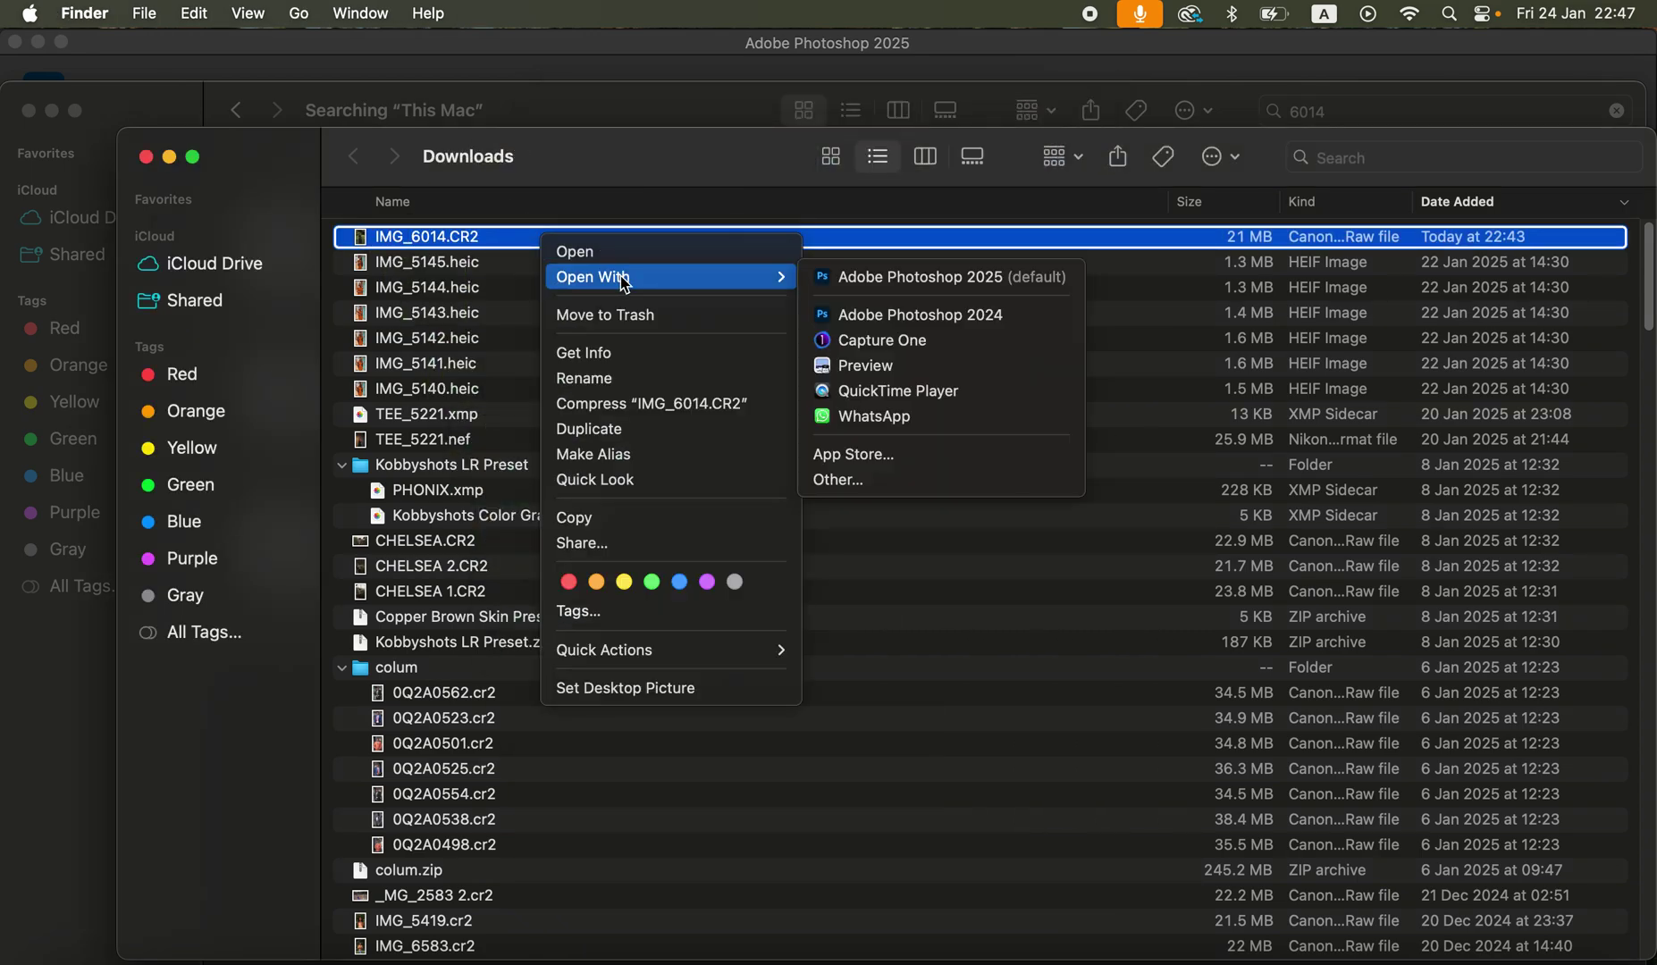
left_click(973, 281)
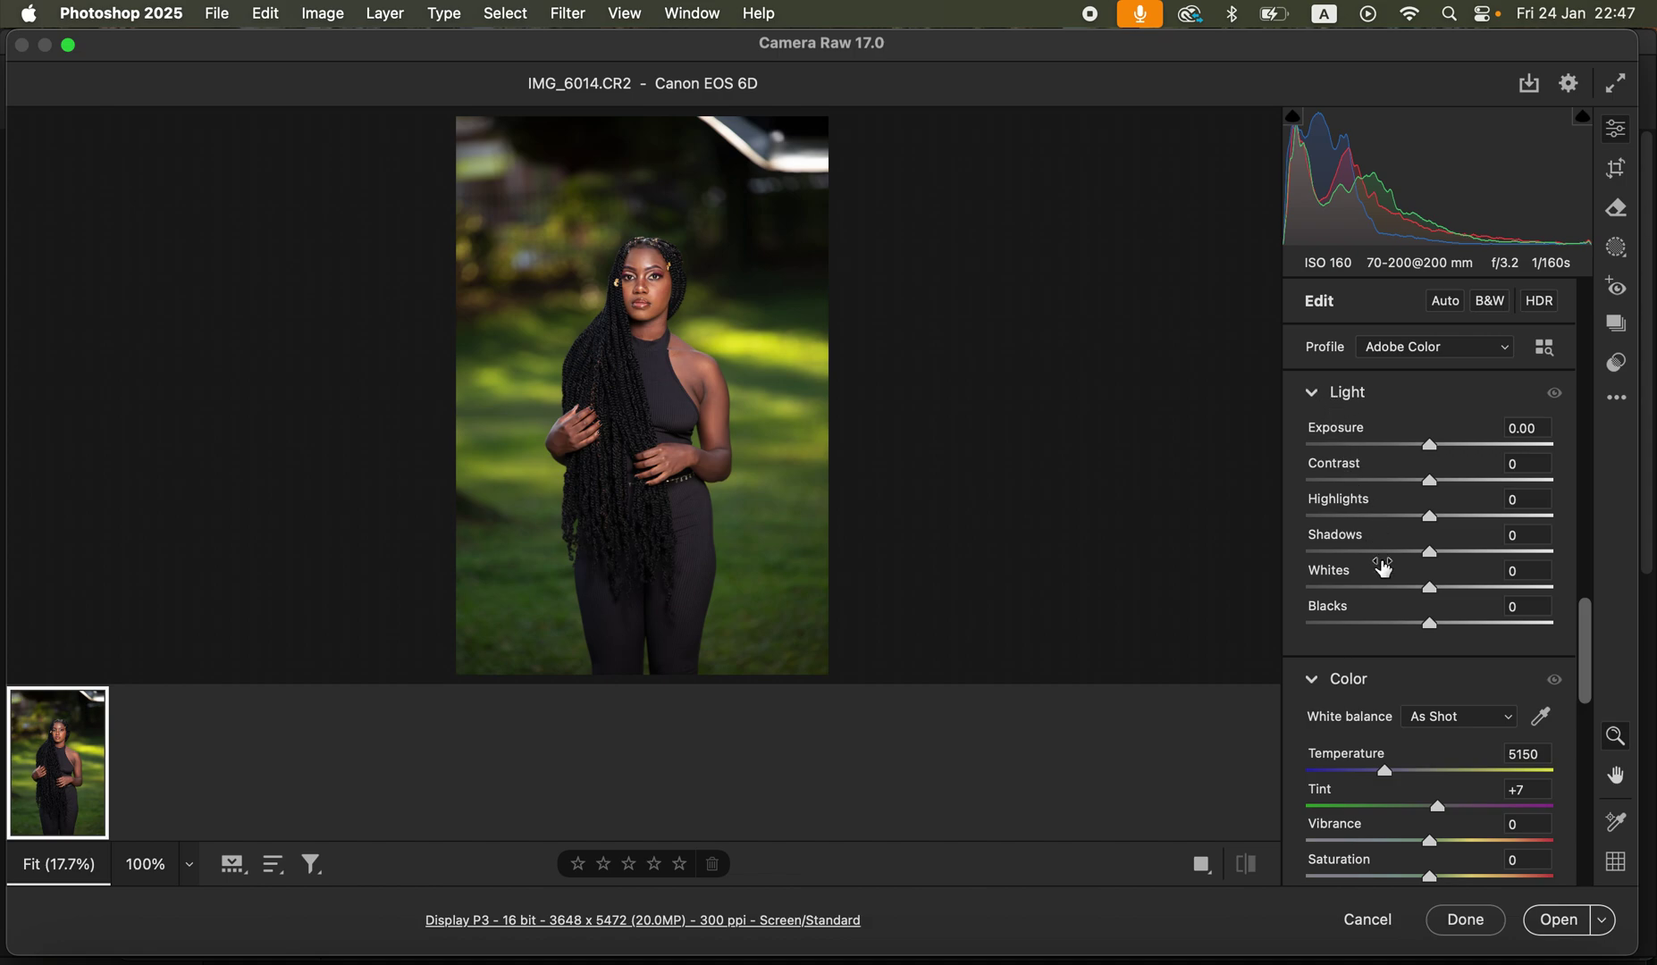
Step: Set the light values: Highlights -70, Whites -67, Blacks -21, Shadows +53, Contrast +10 and Exposure +0.40
left_click_drag(1372, 517, 1344, 518)
left_click_drag(1376, 586, 1347, 587)
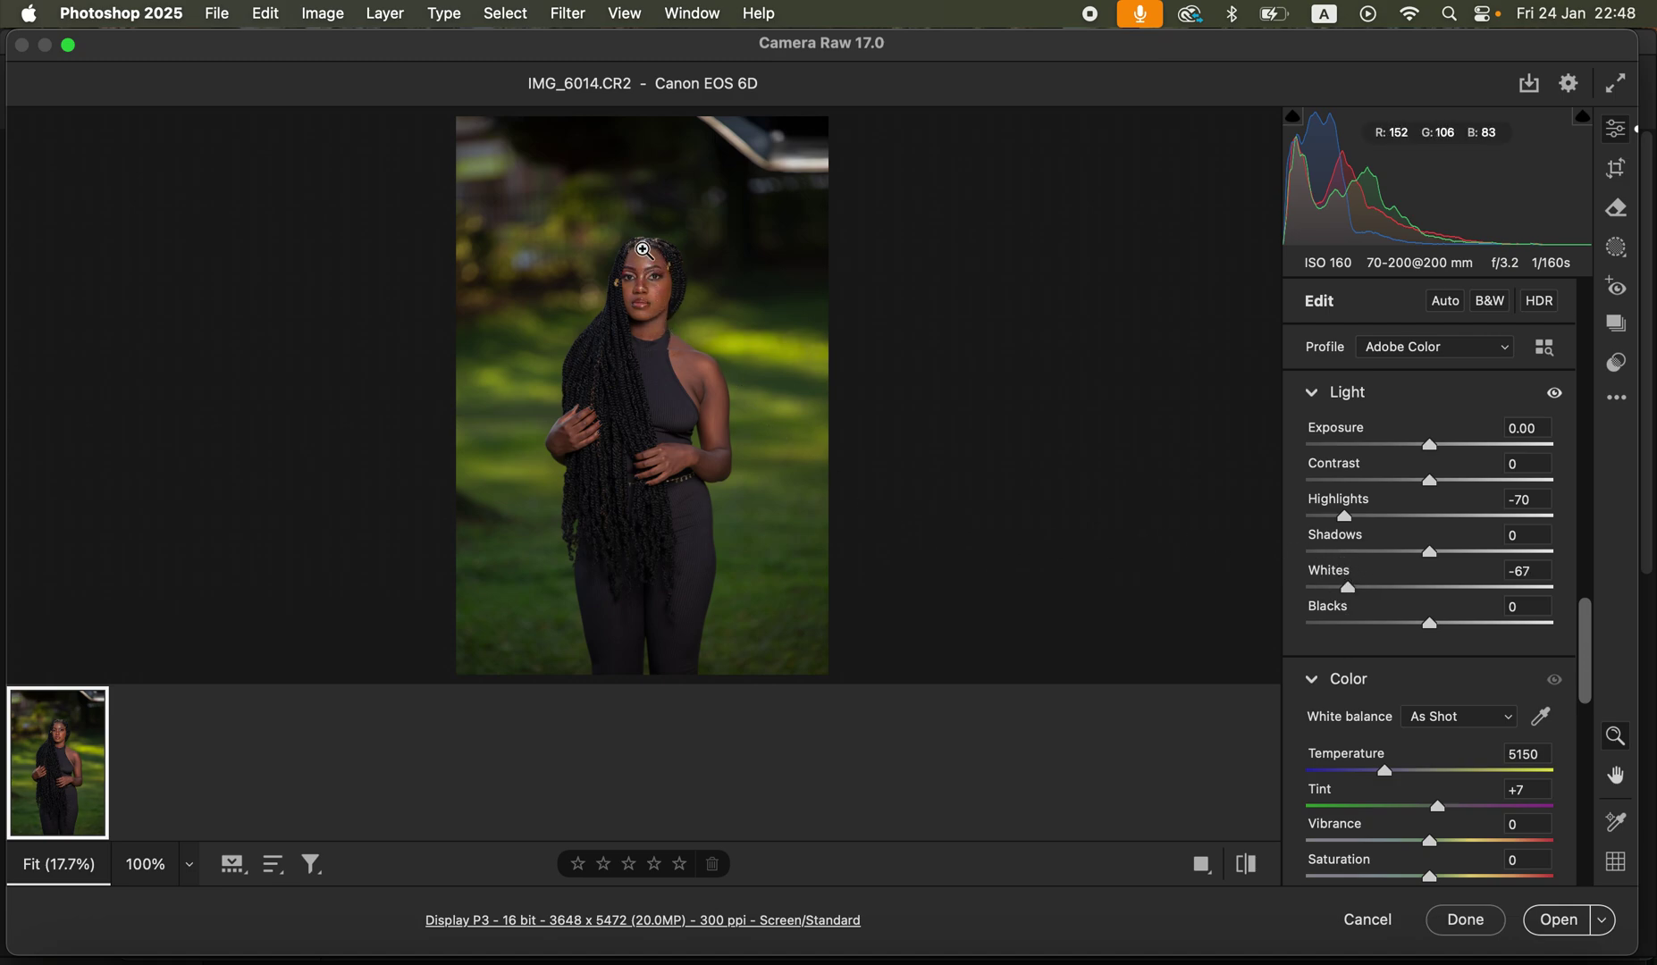
left_click(1413, 635)
mouse_move(1413, 636)
left_mouse_down()
mouse_move(1390, 636)
mouse_move(1409, 638)
left_mouse_up()
left_click_drag(1470, 552, 1499, 554)
left_click_drag(1431, 481, 1443, 447)
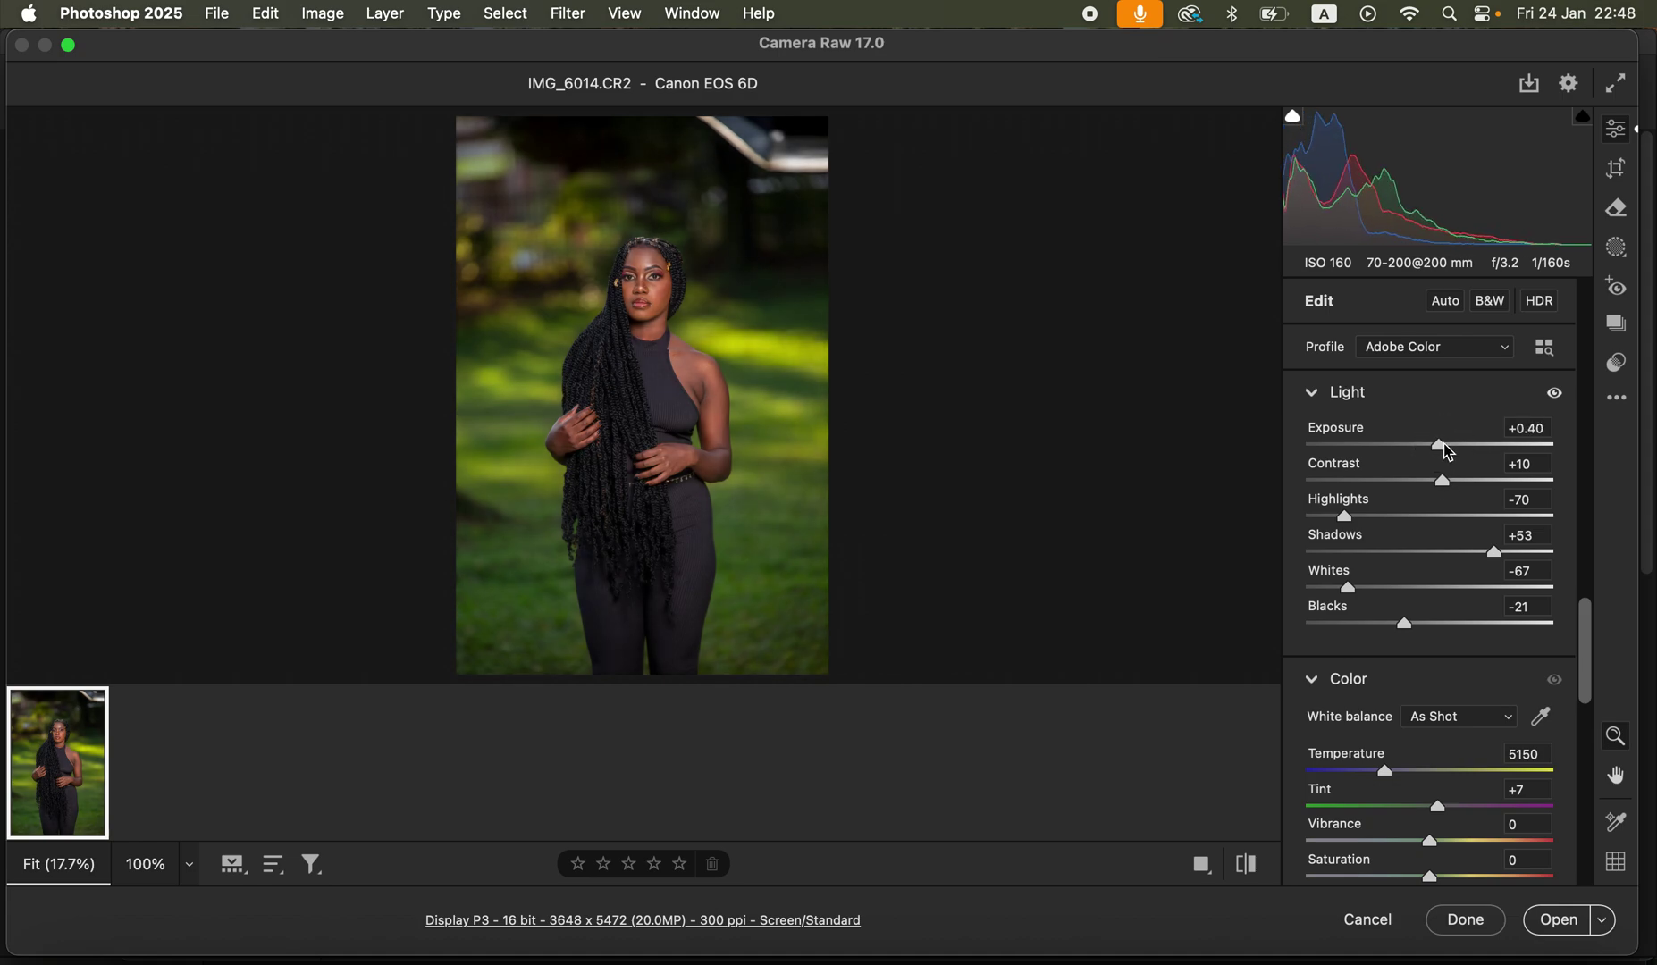
Step: Compare the photo before and after the light adjustments
left_click(1254, 871)
left_click(1255, 868)
left_click(1256, 868)
left_click(1256, 867)
Step: Look through the Hue, Saturation and Luminance adjustments of the Color Mixer
left_click(1587, 657)
left_click_drag(1587, 660, 1588, 592)
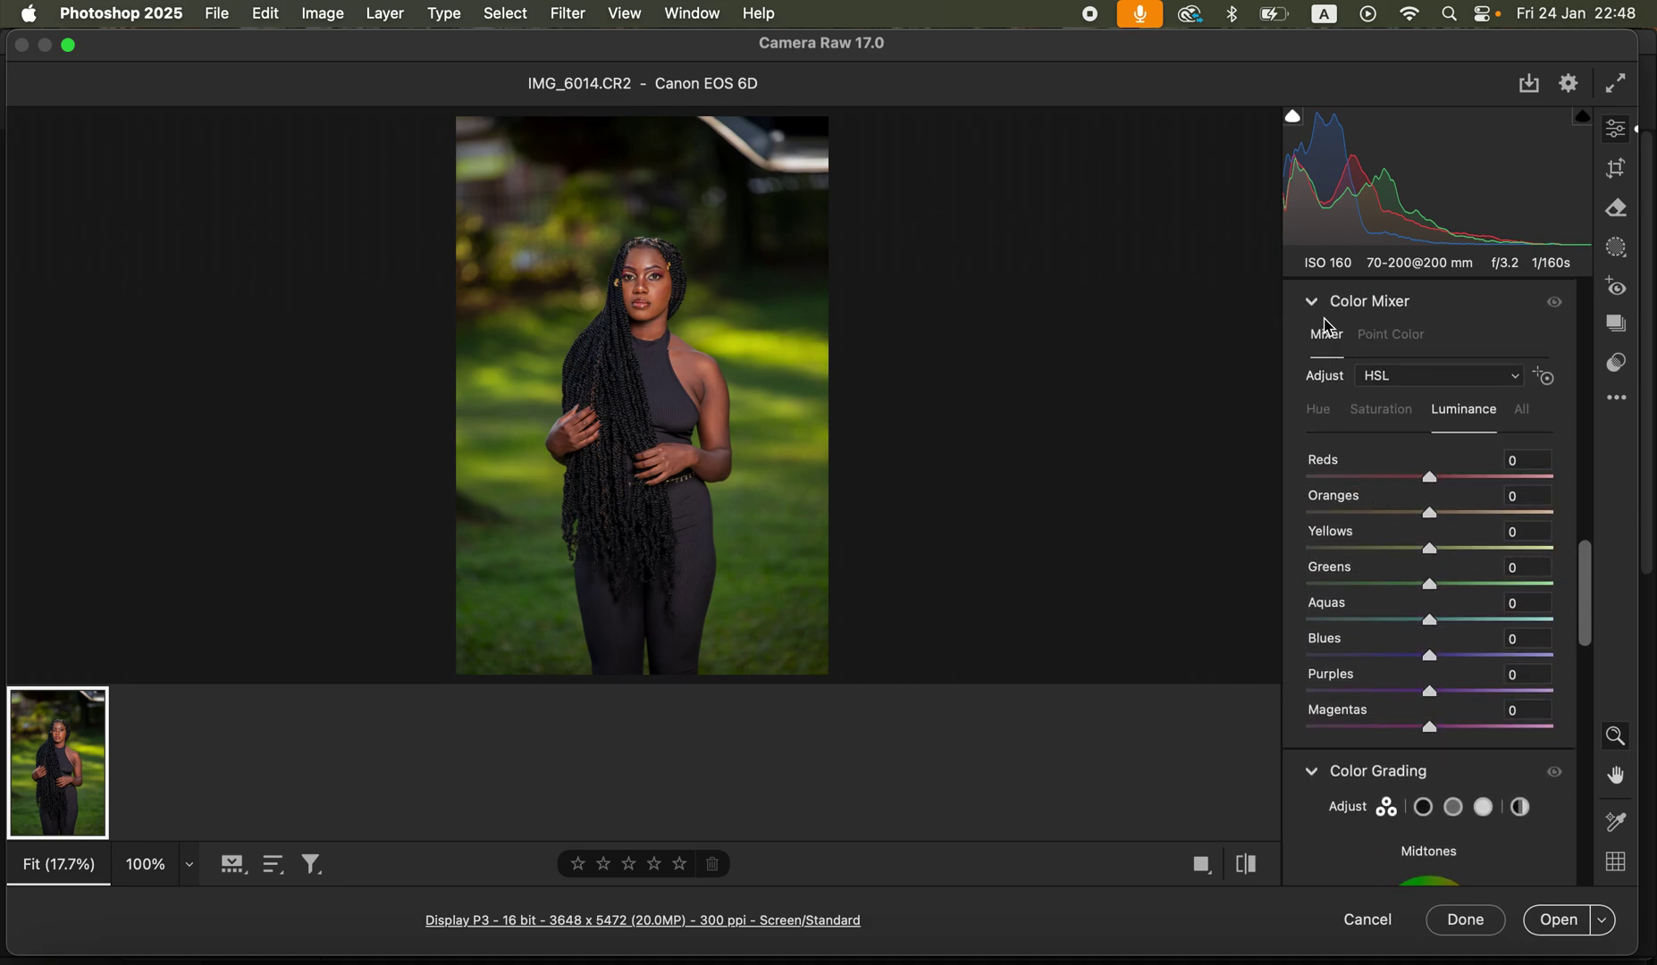
left_click(1326, 418)
left_click(1399, 423)
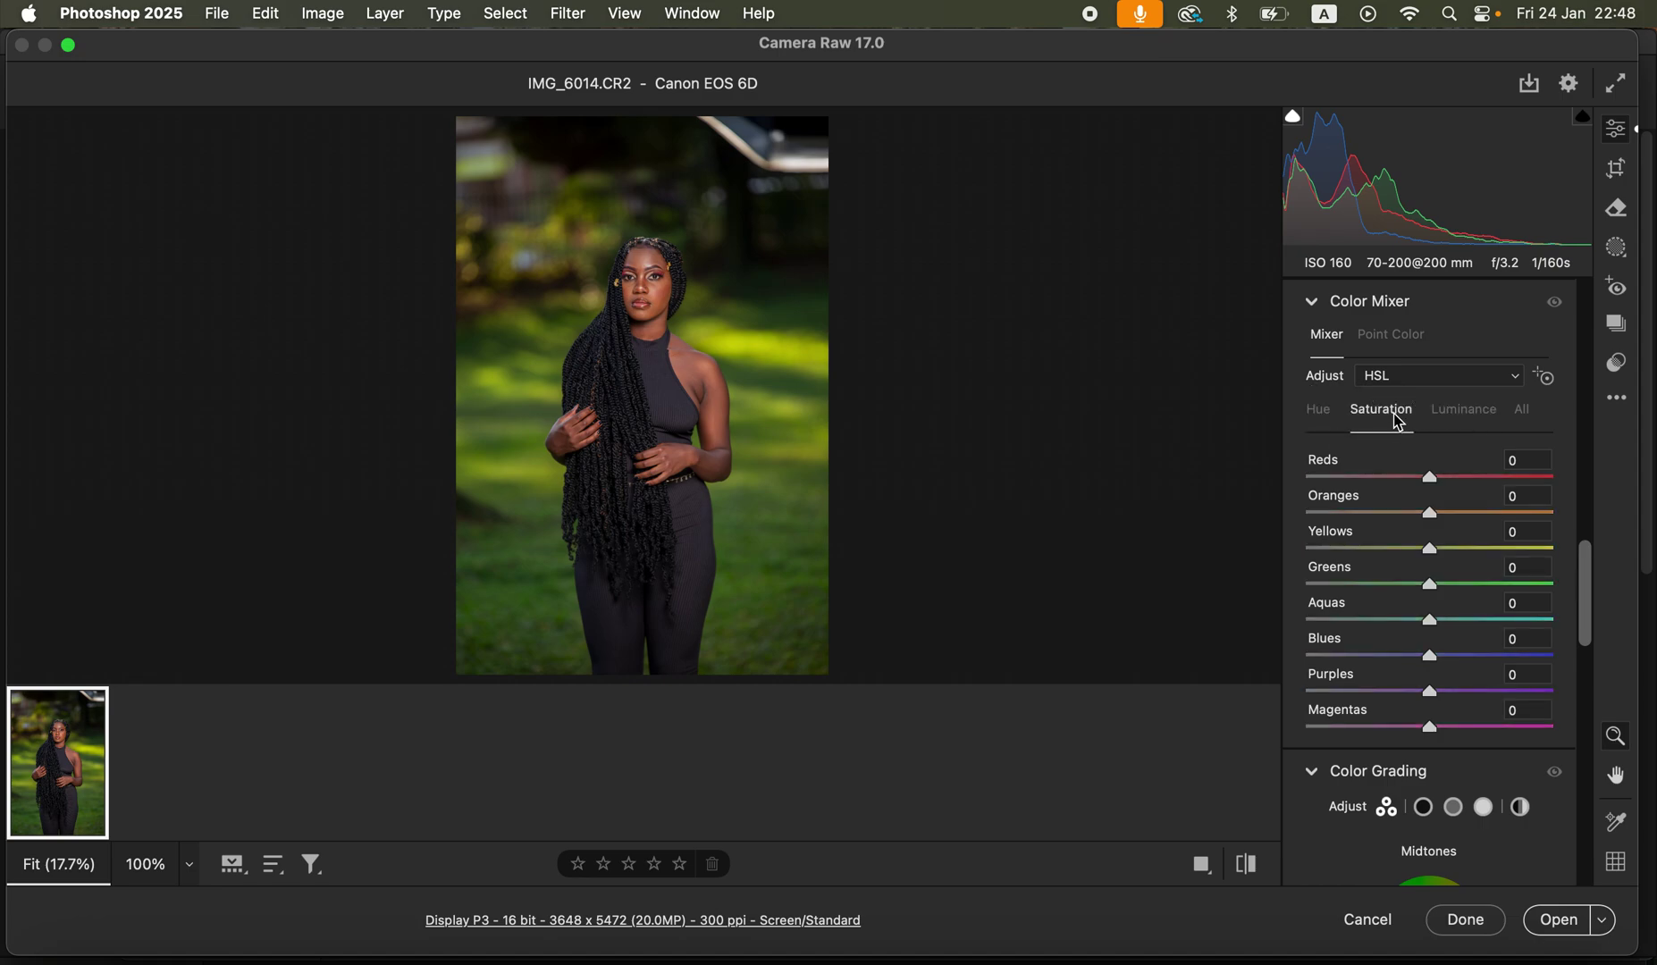
left_click(1467, 417)
left_click(1324, 419)
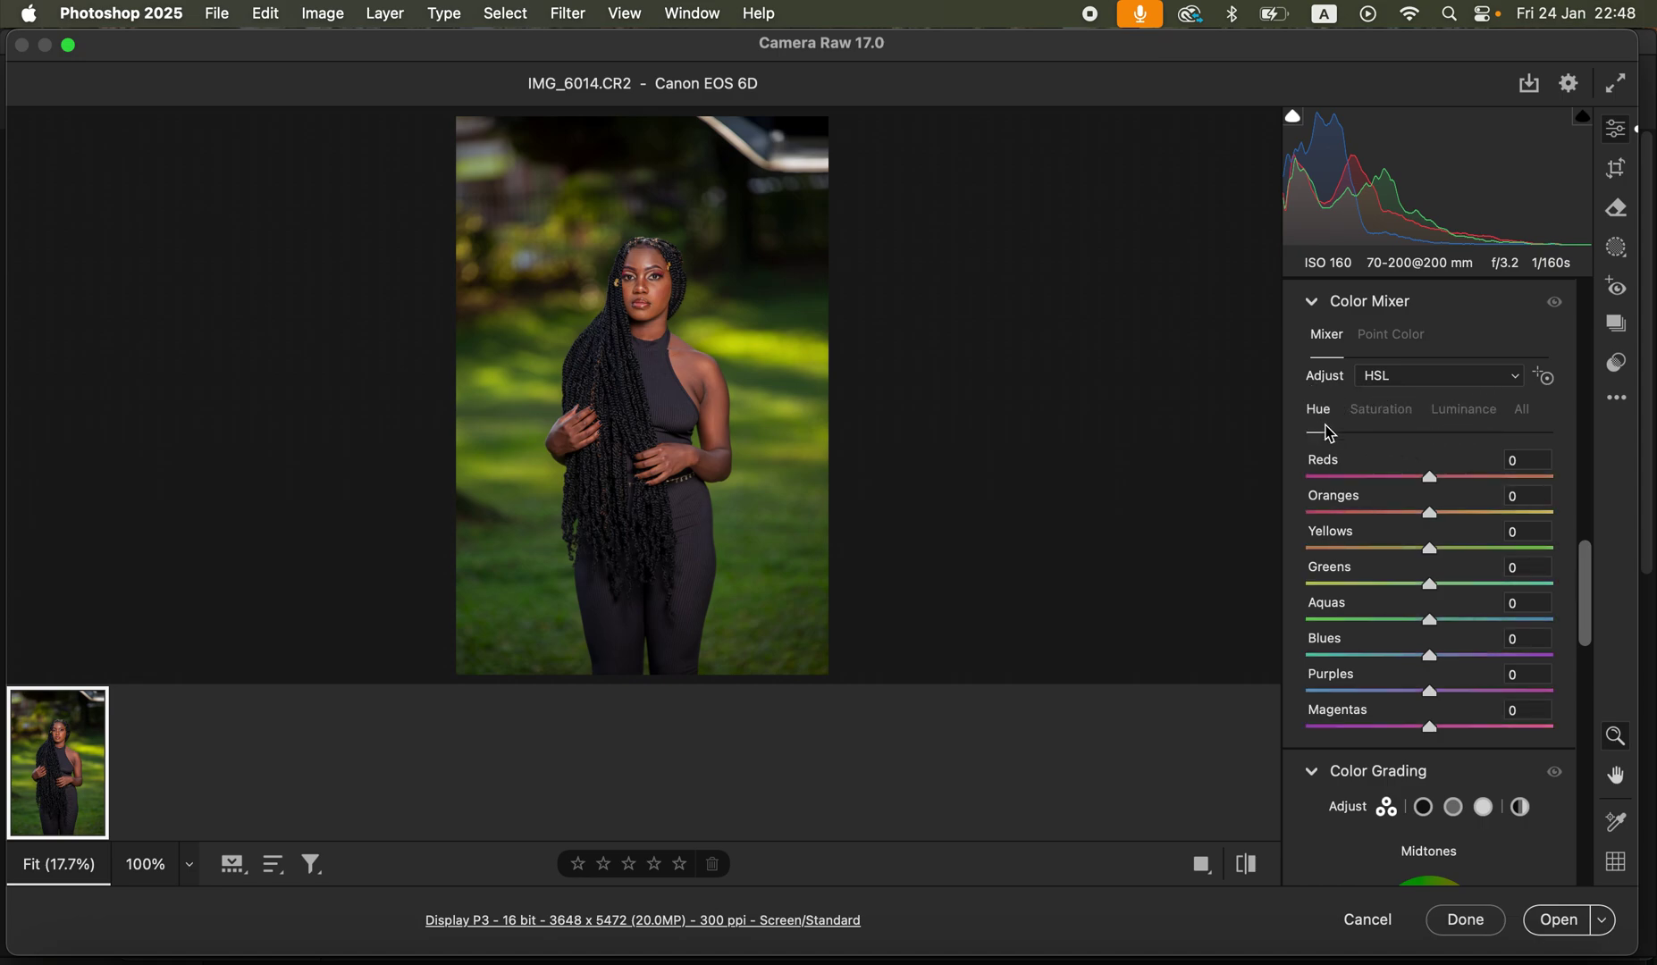
Step: Try the Greens hue at -76 and +65 in the Color Mixer and reset it
left_click_drag(1432, 616, 1326, 581)
double_click(1421, 621)
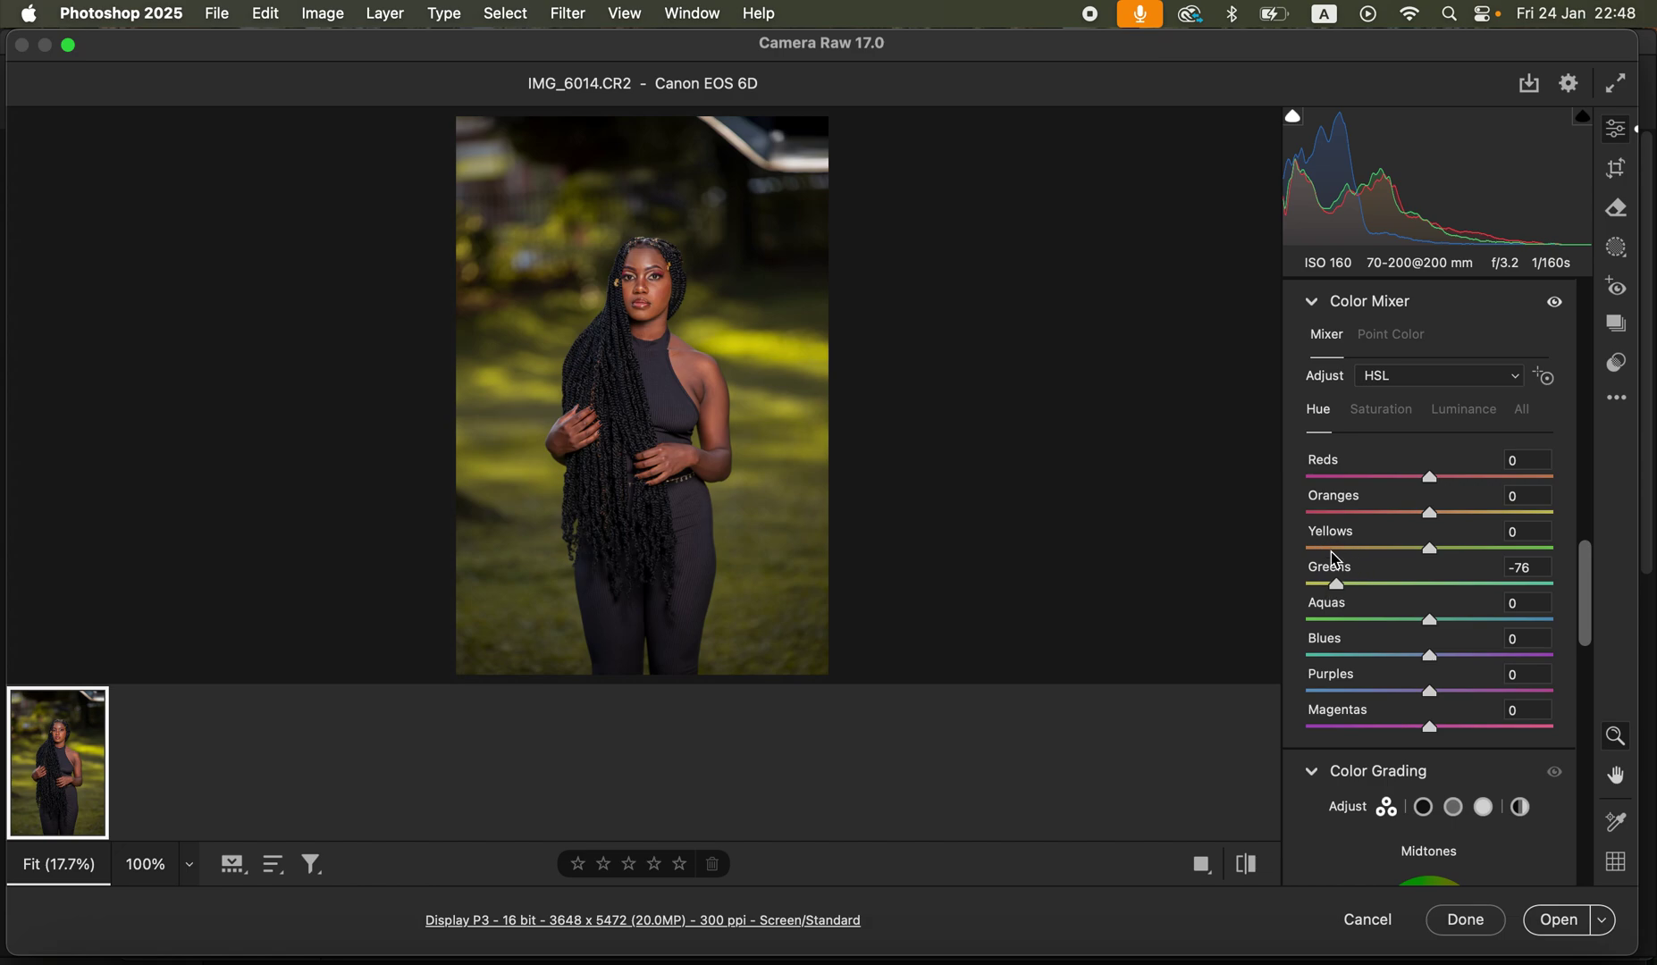
left_click_drag(1337, 585, 1513, 590)
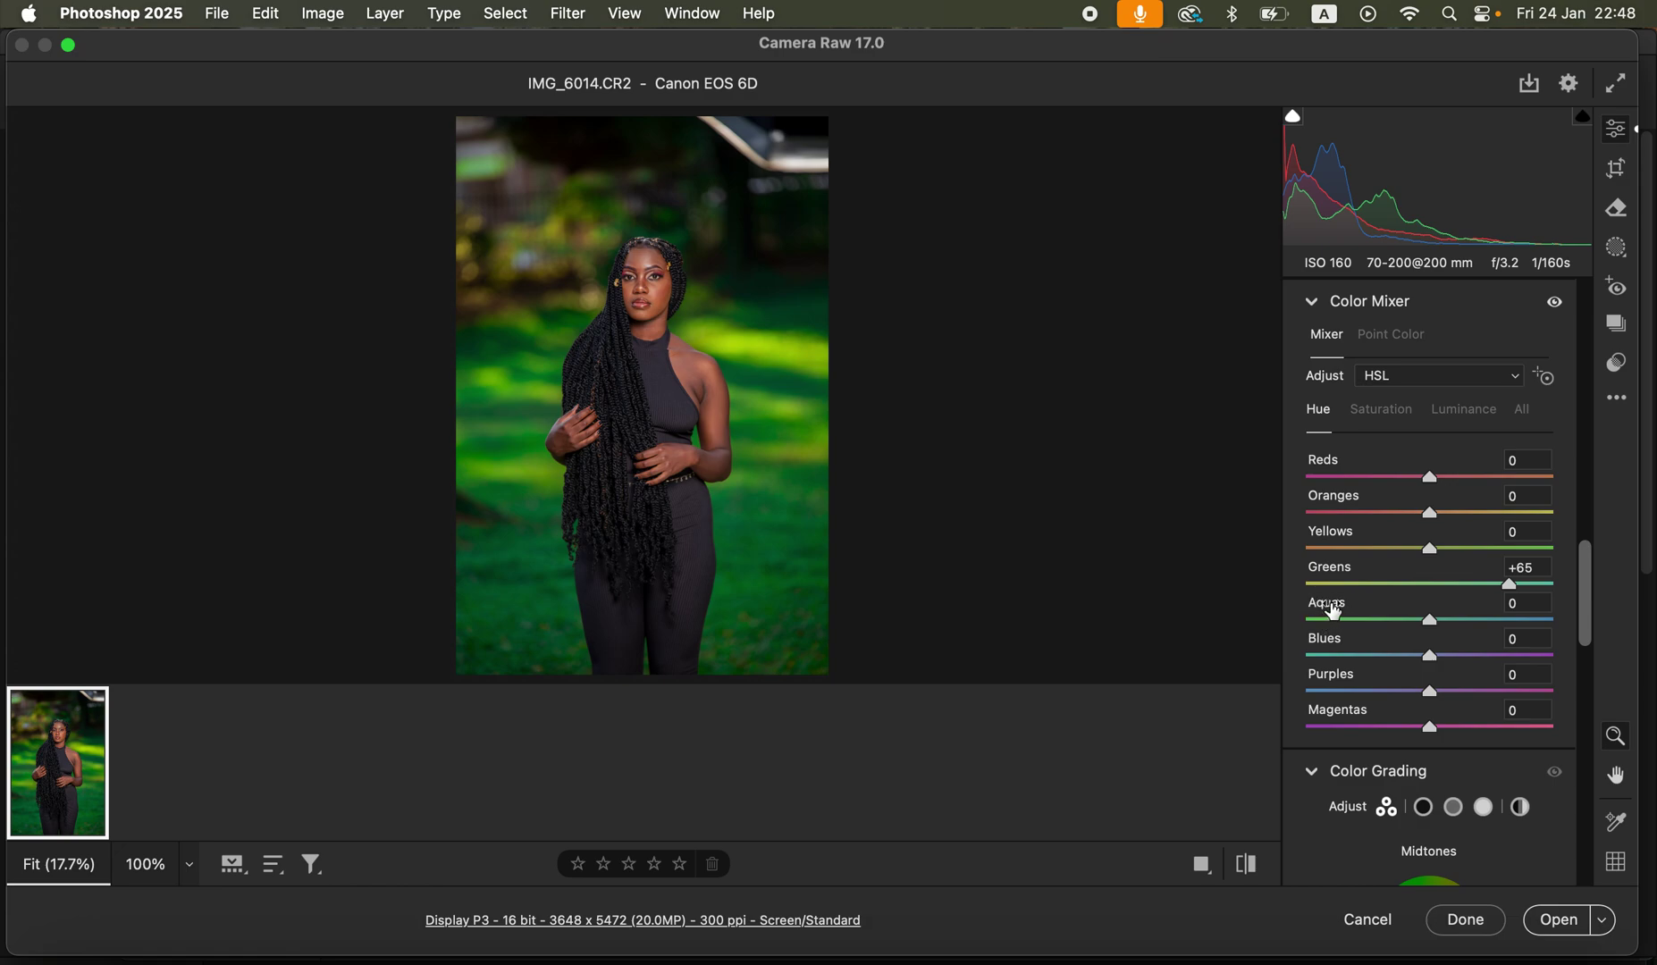
left_click_drag(1513, 587, 1343, 584)
double_click(1340, 584)
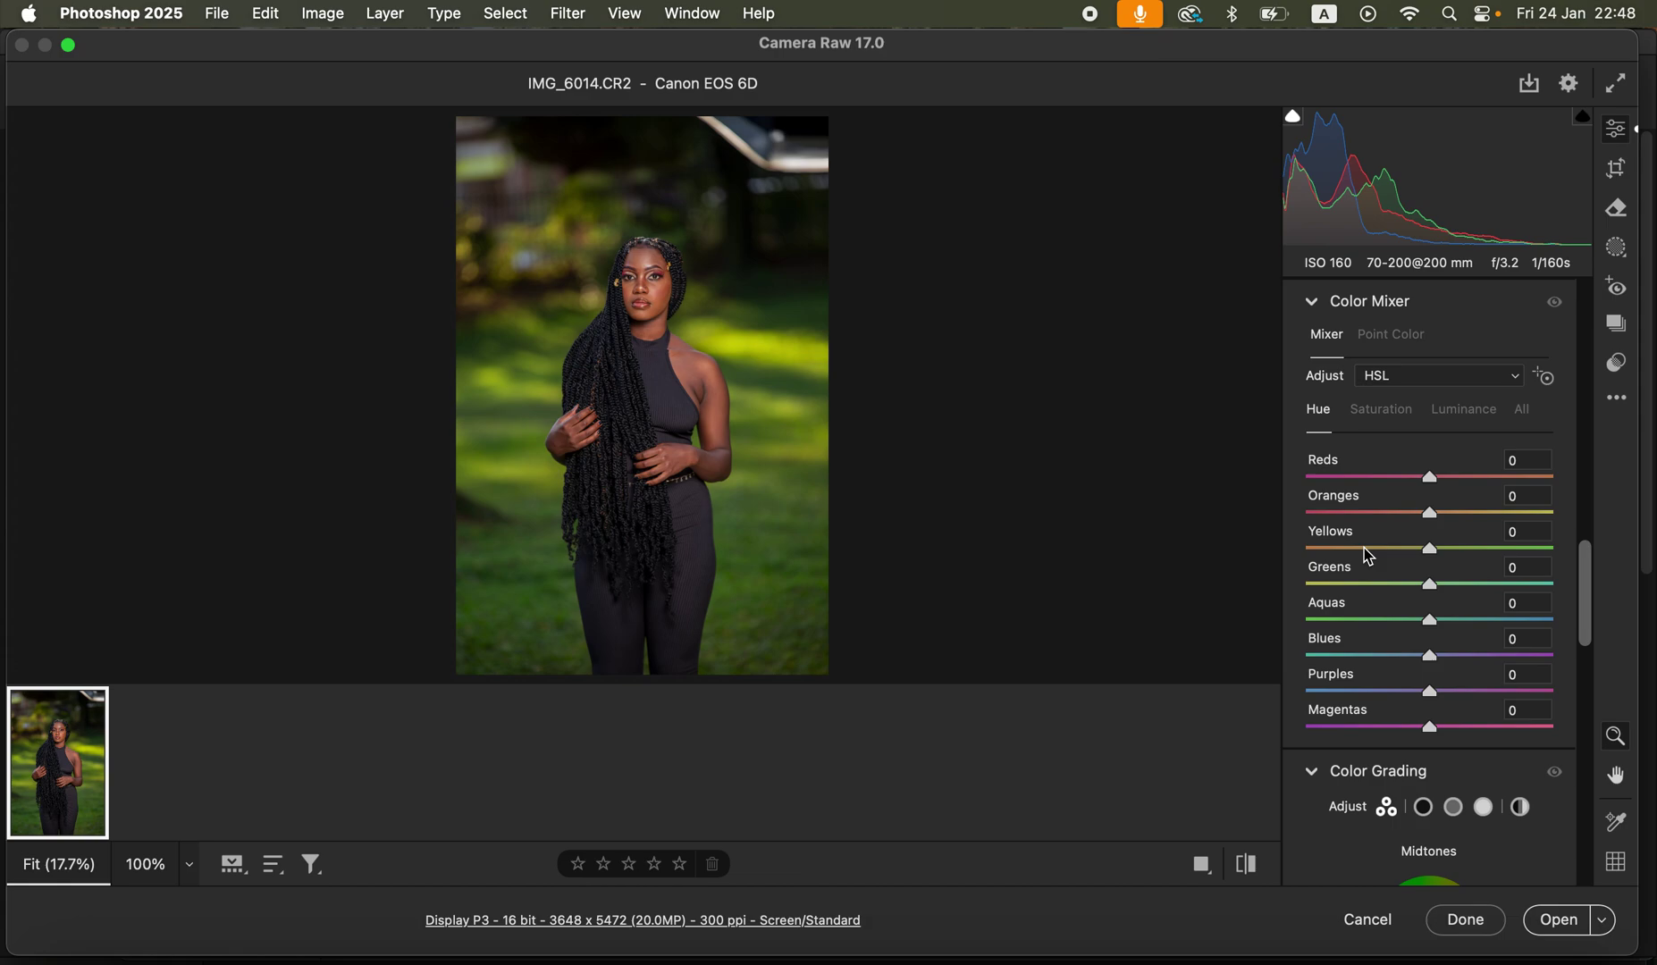
Step: Try strongly reducing the Greens saturation in the Color Mixer and reset it
left_click(1402, 418)
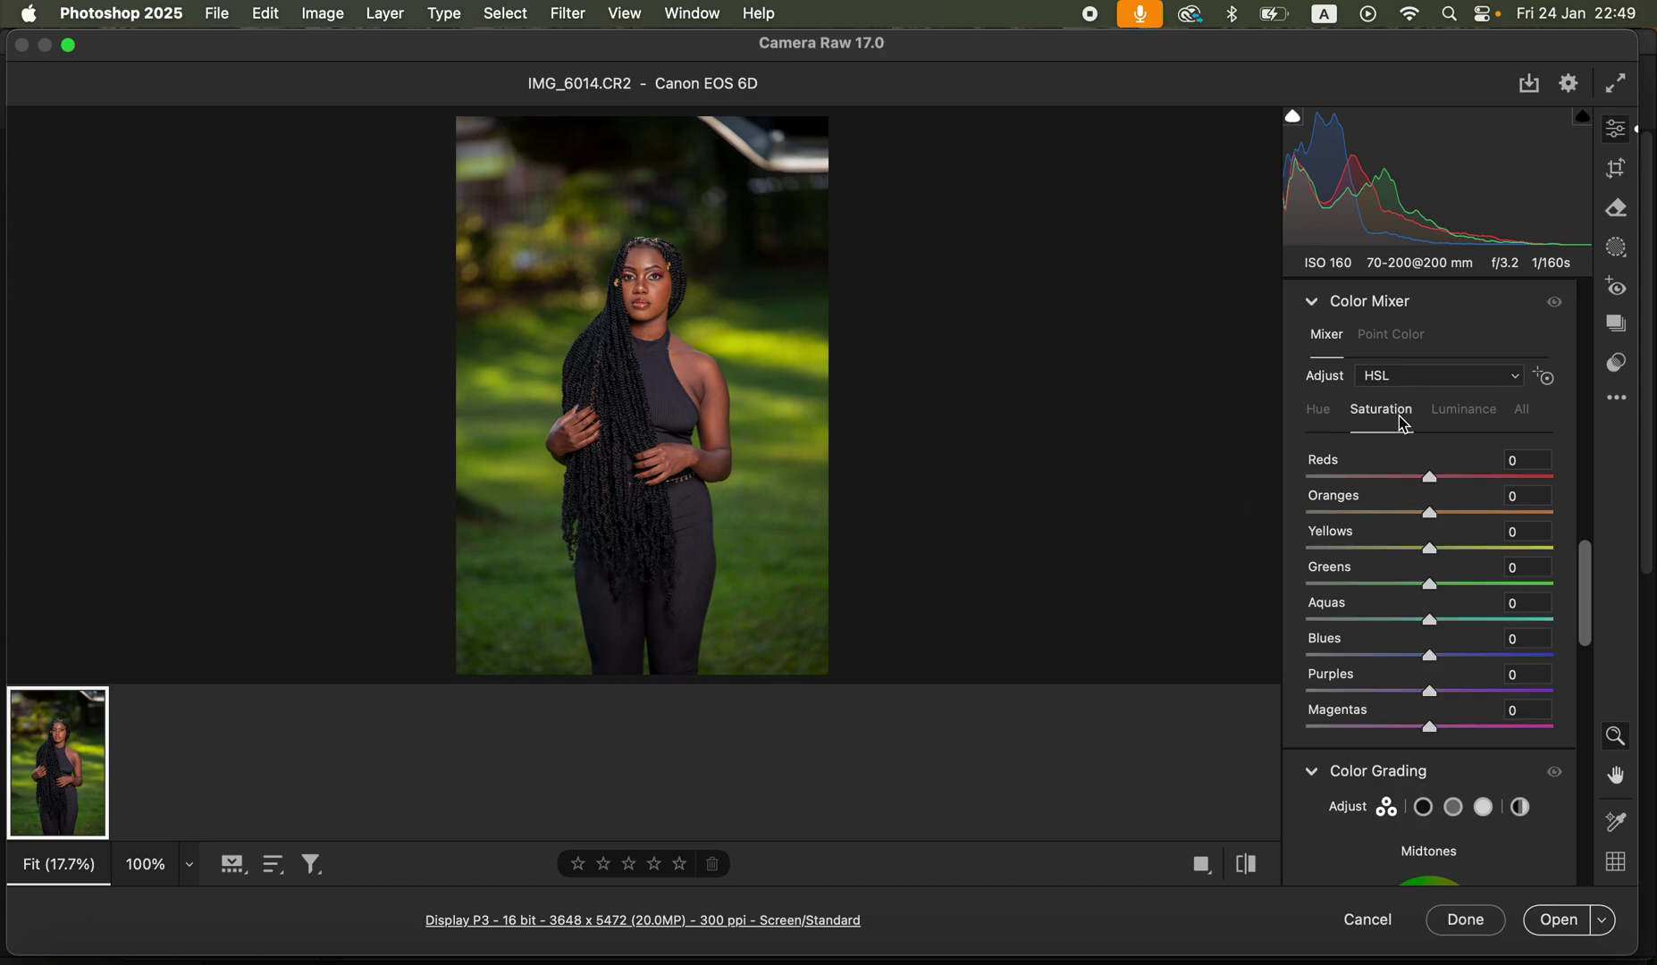
left_click_drag(1468, 588, 1302, 584)
double_click(1308, 585)
Step: Try lowering the Greens luminance in the Color Mixer and reset it
left_click(1473, 423)
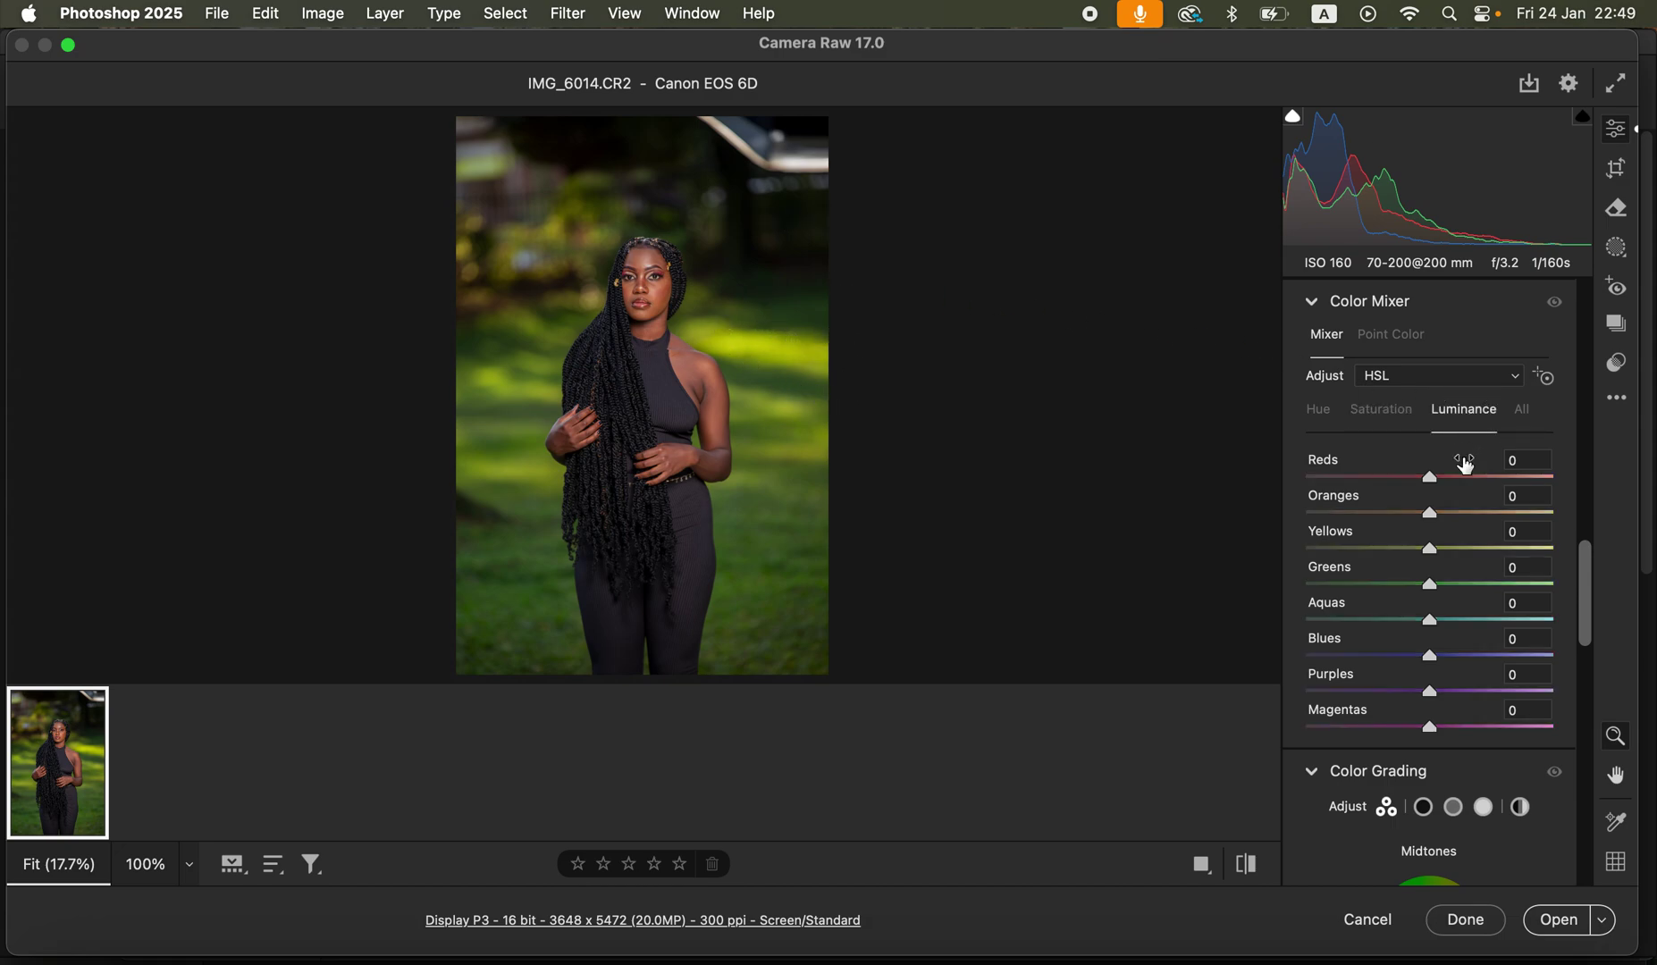
left_click(1431, 588)
mouse_move(1431, 592)
left_mouse_down()
mouse_move(1336, 582)
mouse_move(1435, 595)
left_mouse_up()
left_click_drag(1431, 585, 1356, 585)
left_click(1337, 570)
double_click(1358, 585)
Step: Set the Greens hue to +55 and the Greens saturation to -18, comparing the result with the original
left_click(1327, 416)
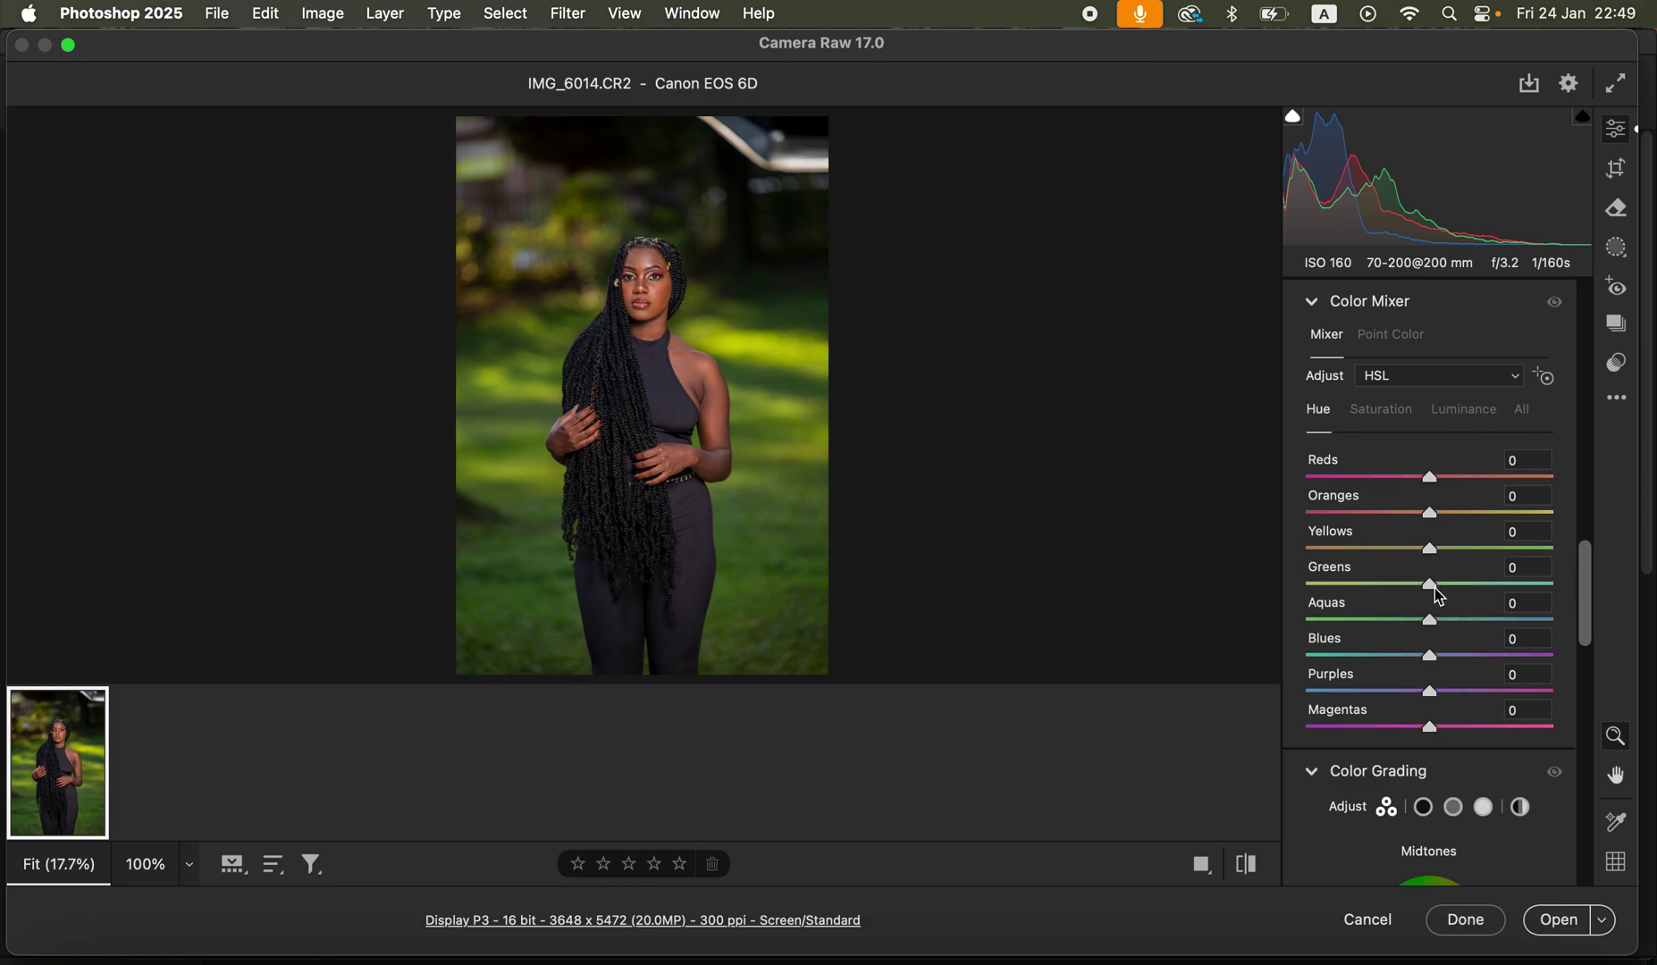
left_click_drag(1471, 587, 1497, 583)
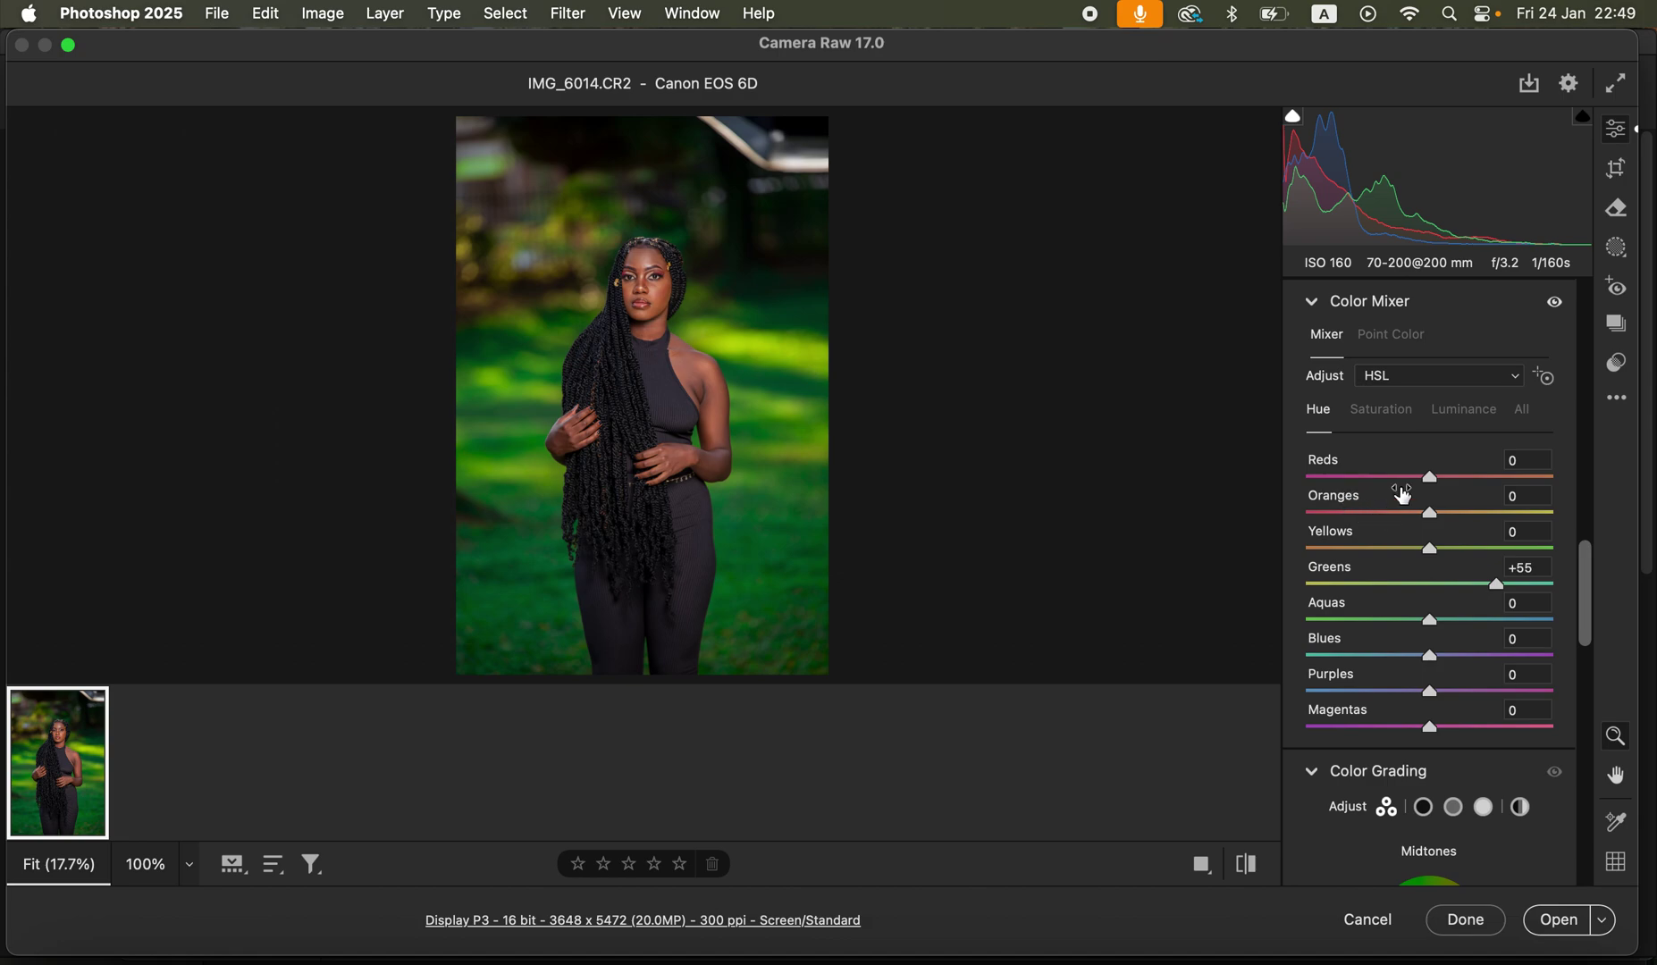
left_click(1395, 414)
left_click_drag(1417, 590, 1408, 591)
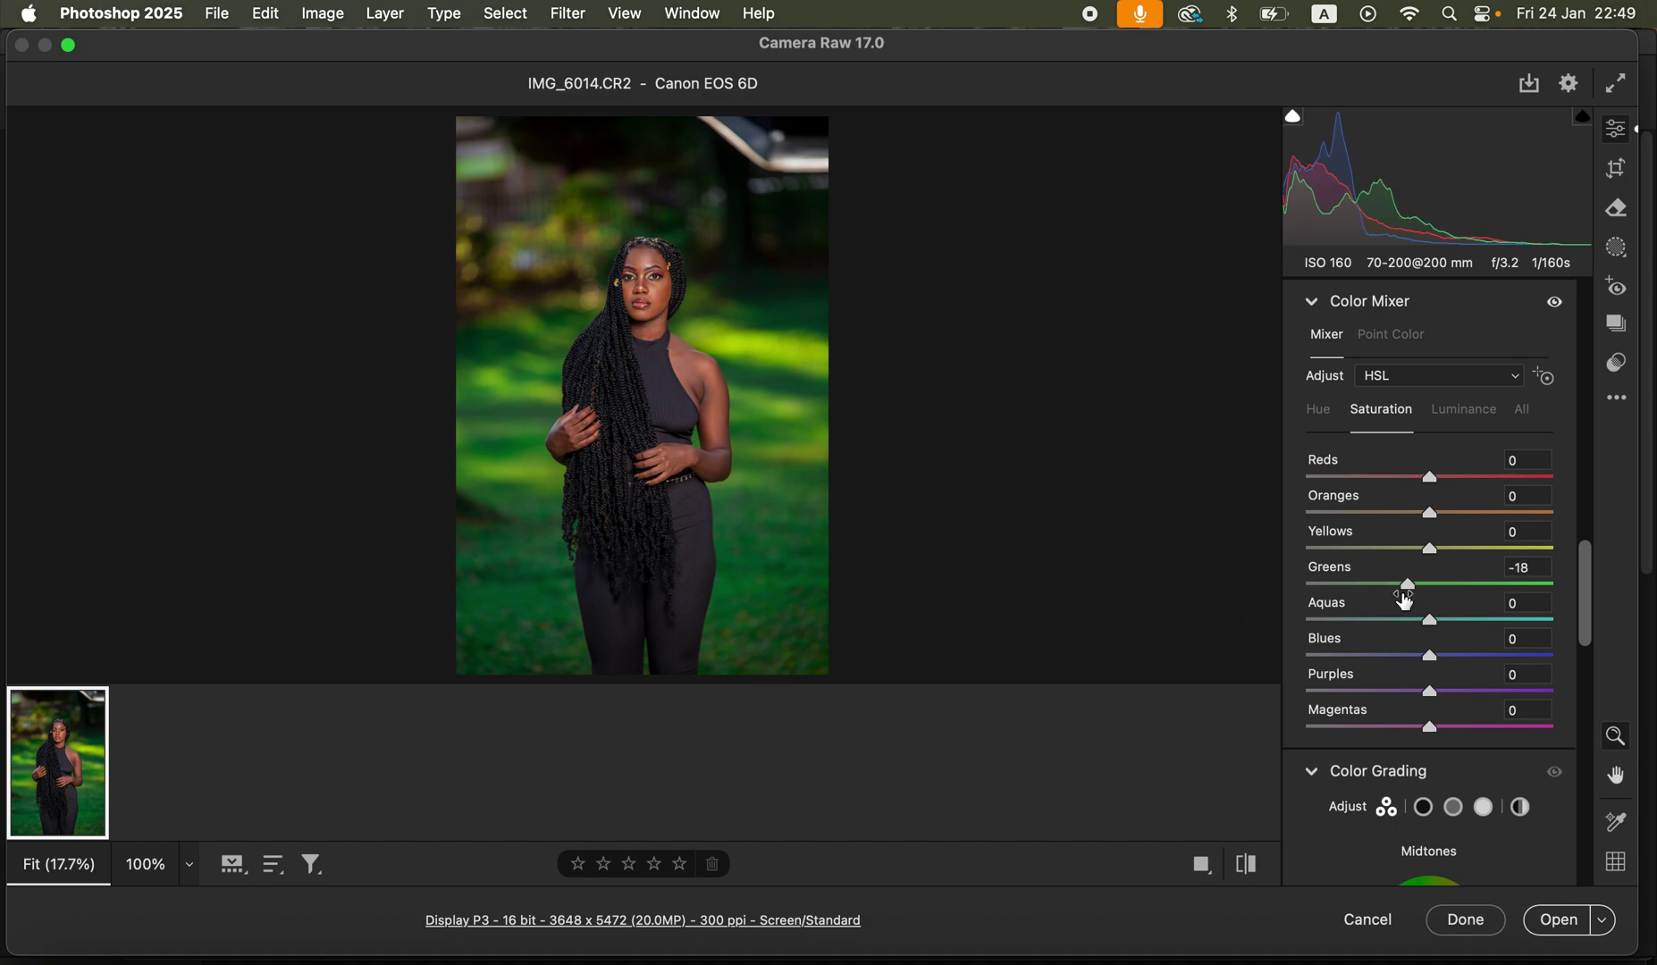
left_click(1252, 868)
left_click(1253, 869)
Step: Slightly lower the Oranges luminance in the Color Mixer and open the photo in the main editor
left_click(1464, 418)
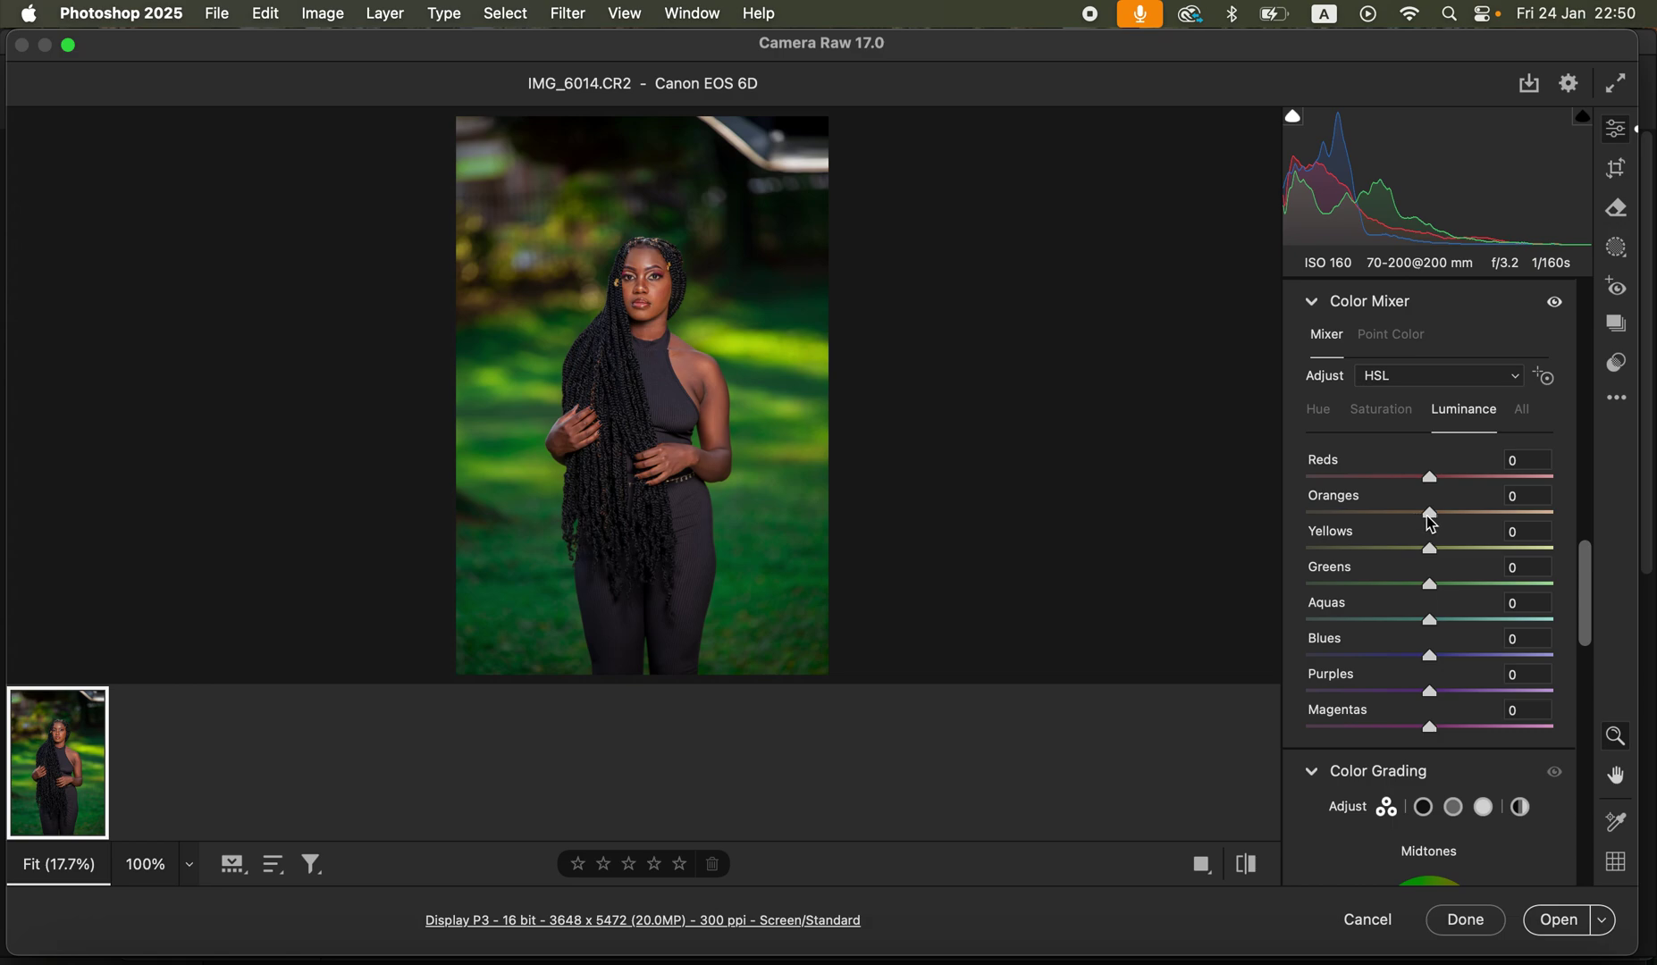
left_click_drag(1429, 515, 1407, 518)
left_click_drag(1422, 515, 1424, 515)
left_click(1558, 924)
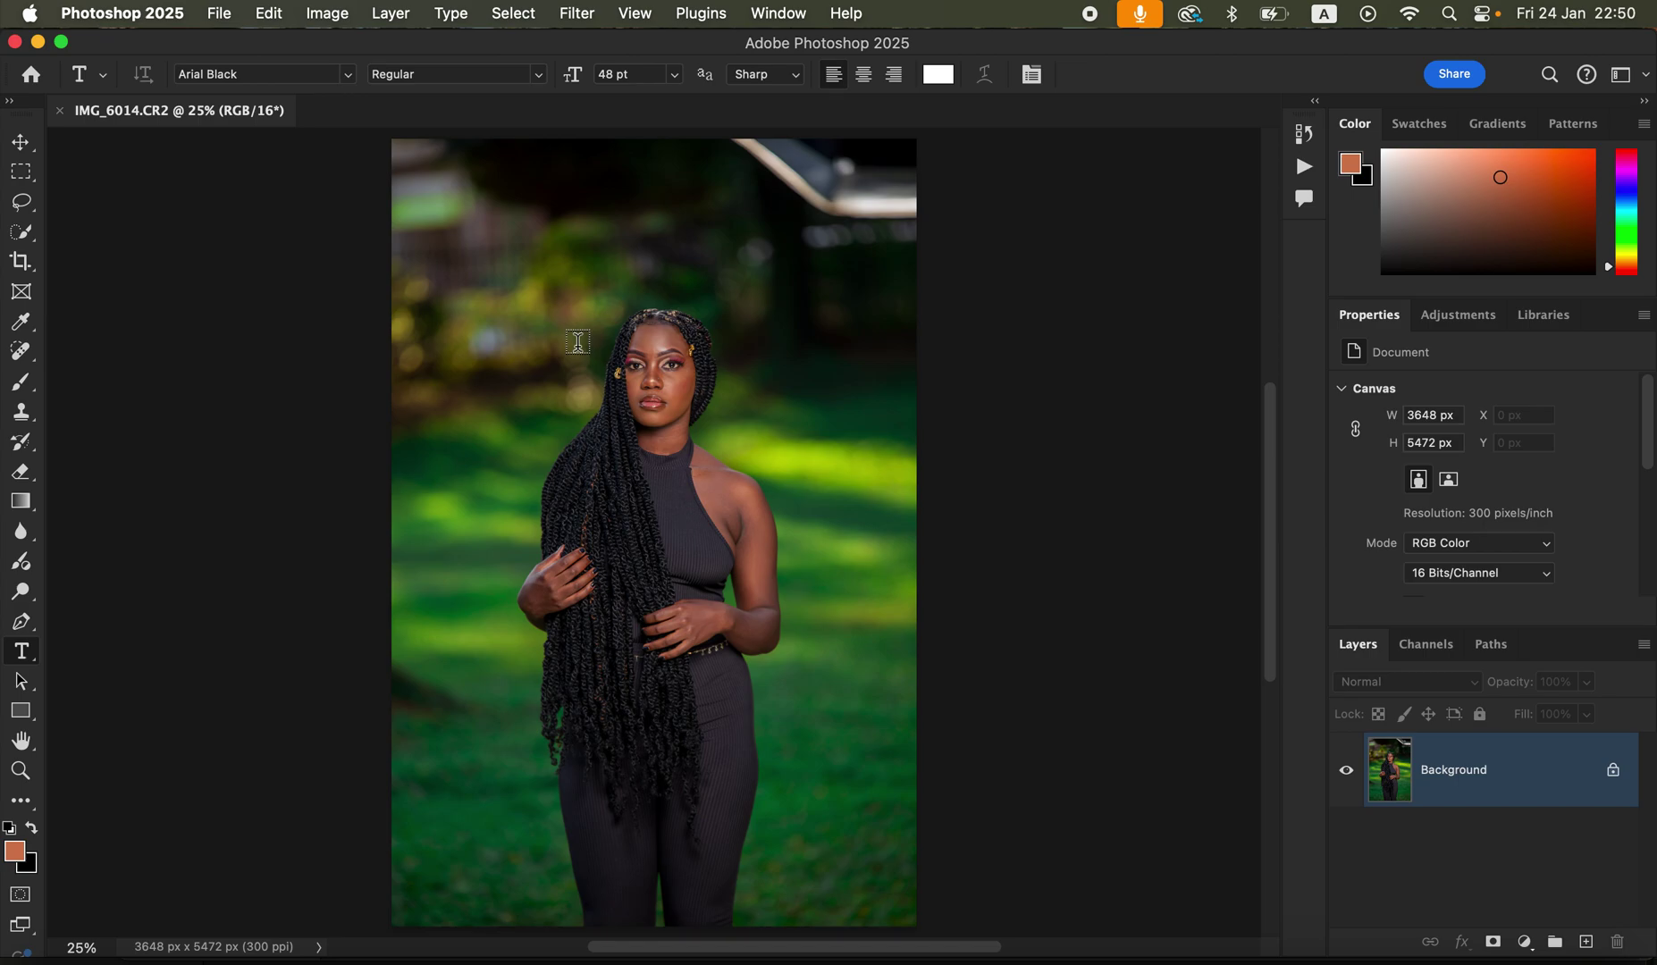
Step: Duplicate the Background layer as "ret" and stamp all visible layers into a new layer above it
left_click(20, 202)
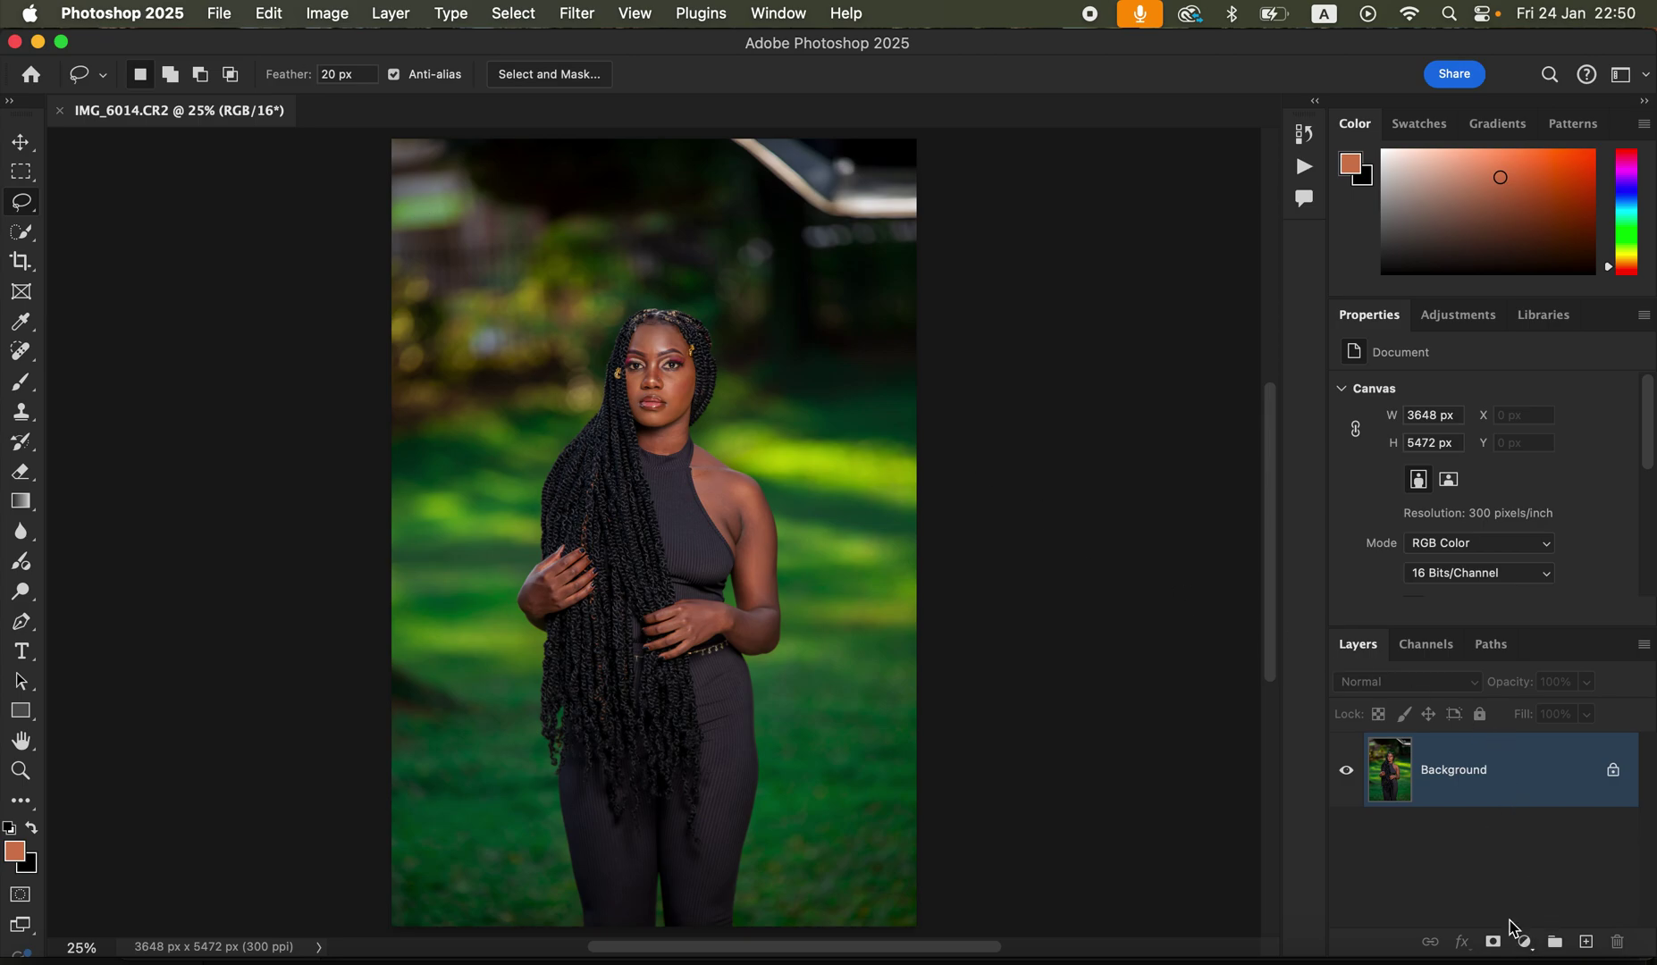
key("super+j")
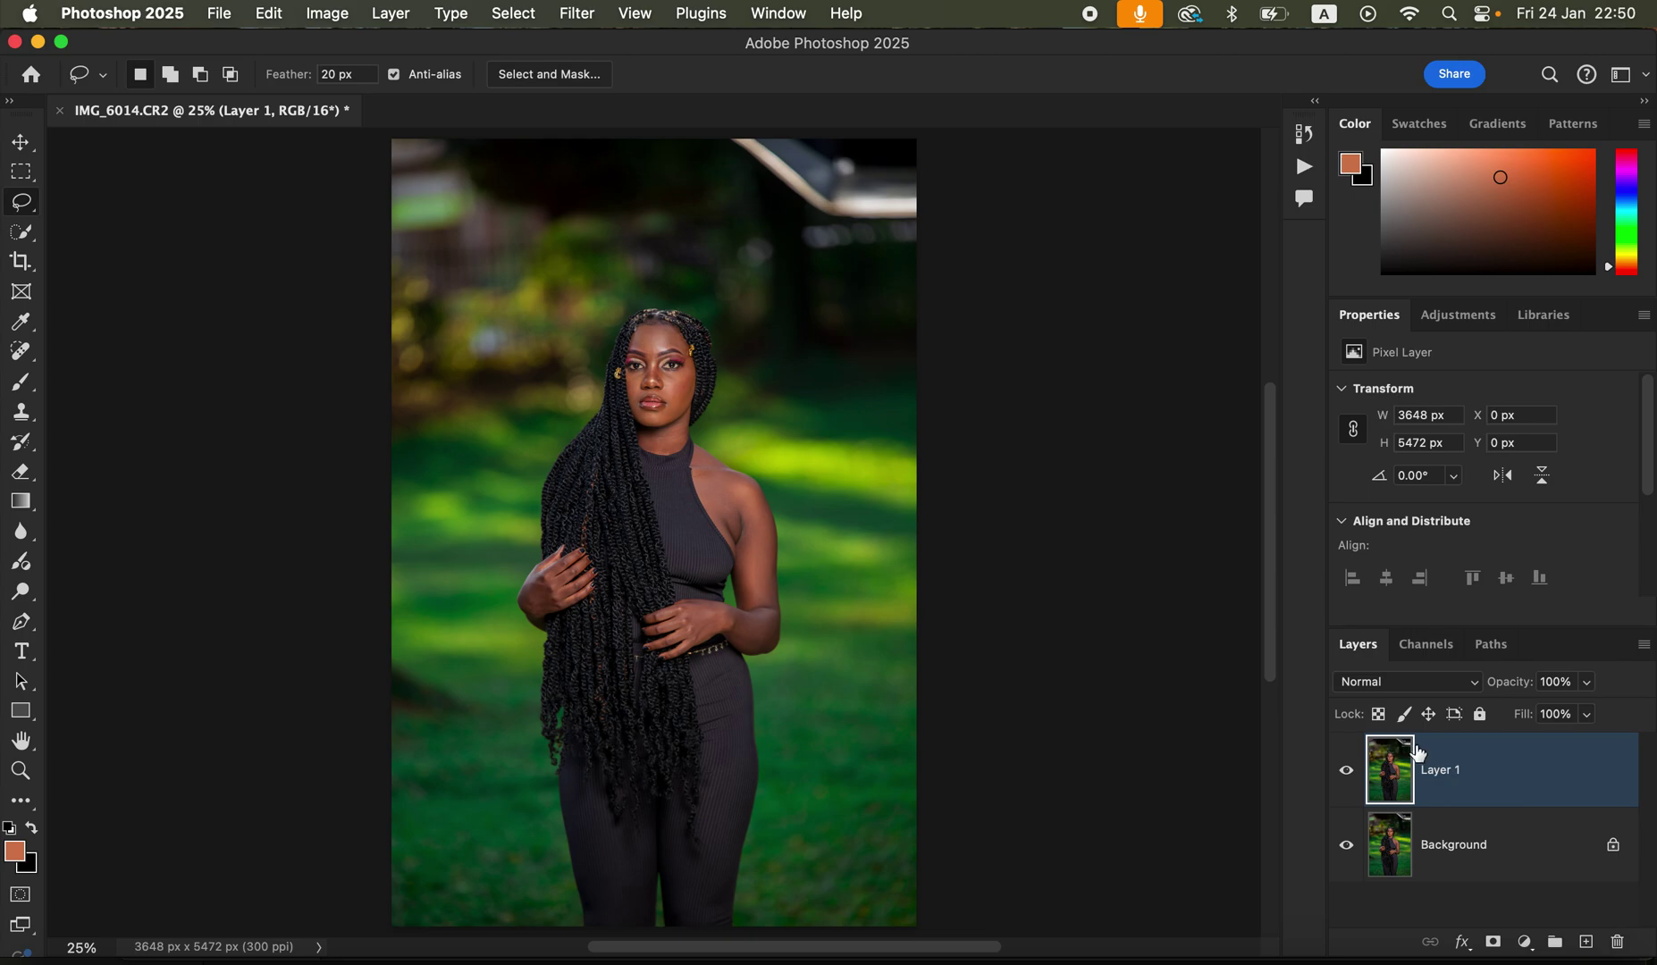
double_click(1440, 775)
type("ret")
key("Return")
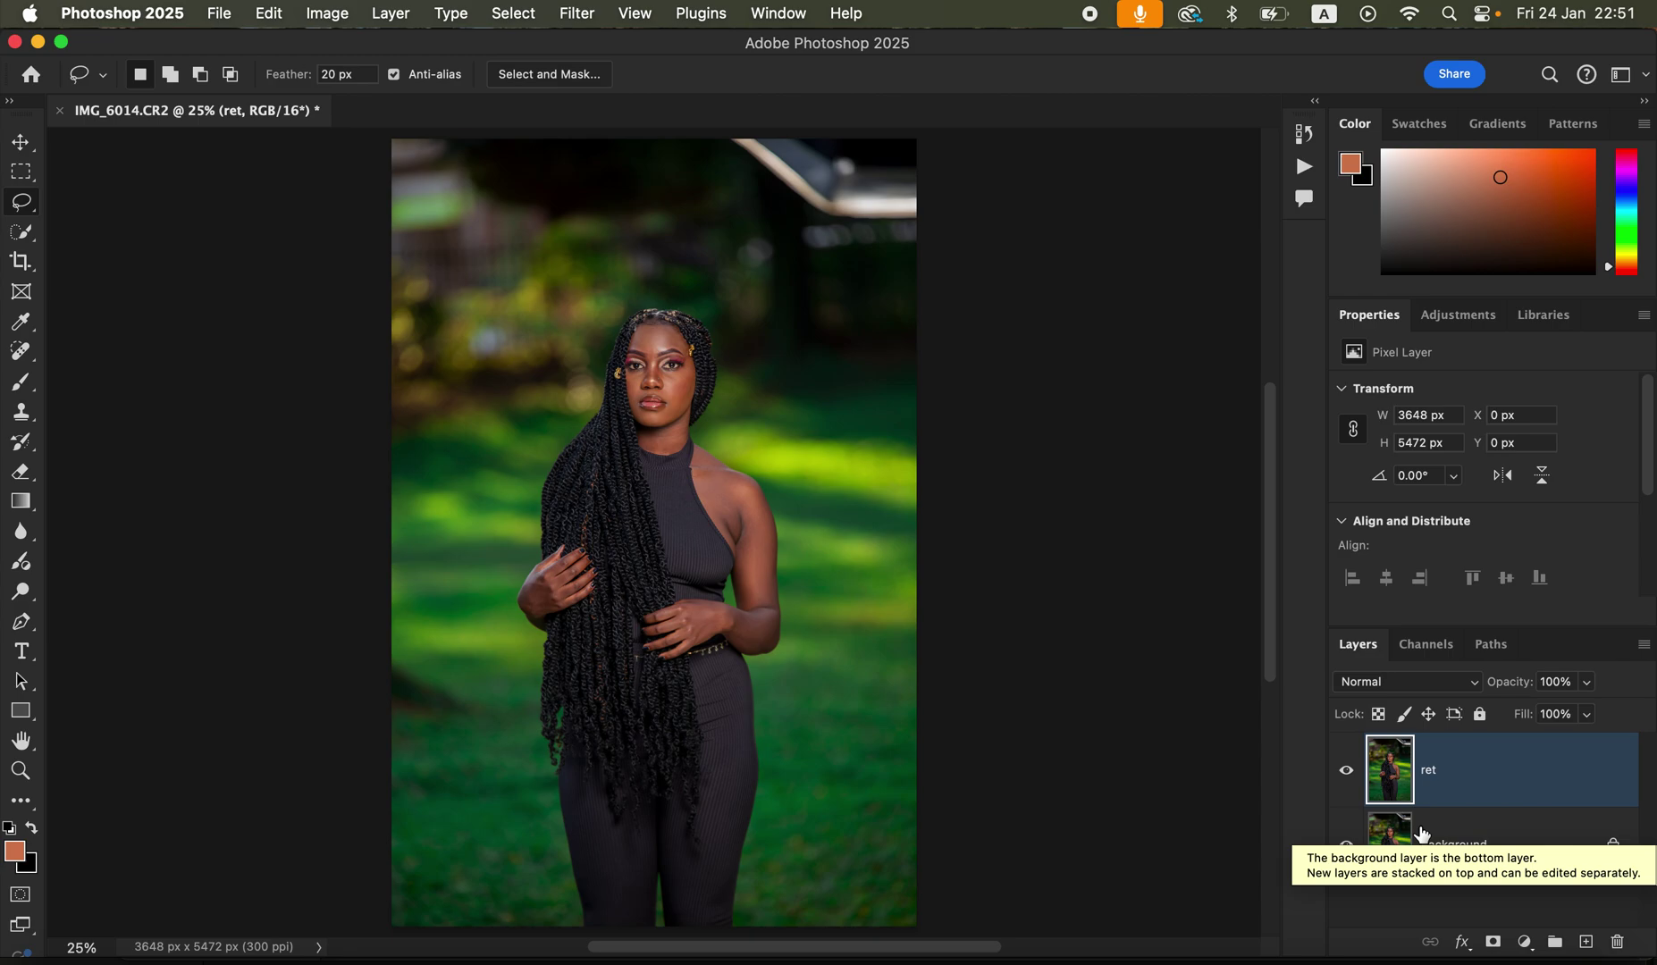
key("super+alt+shift+e")
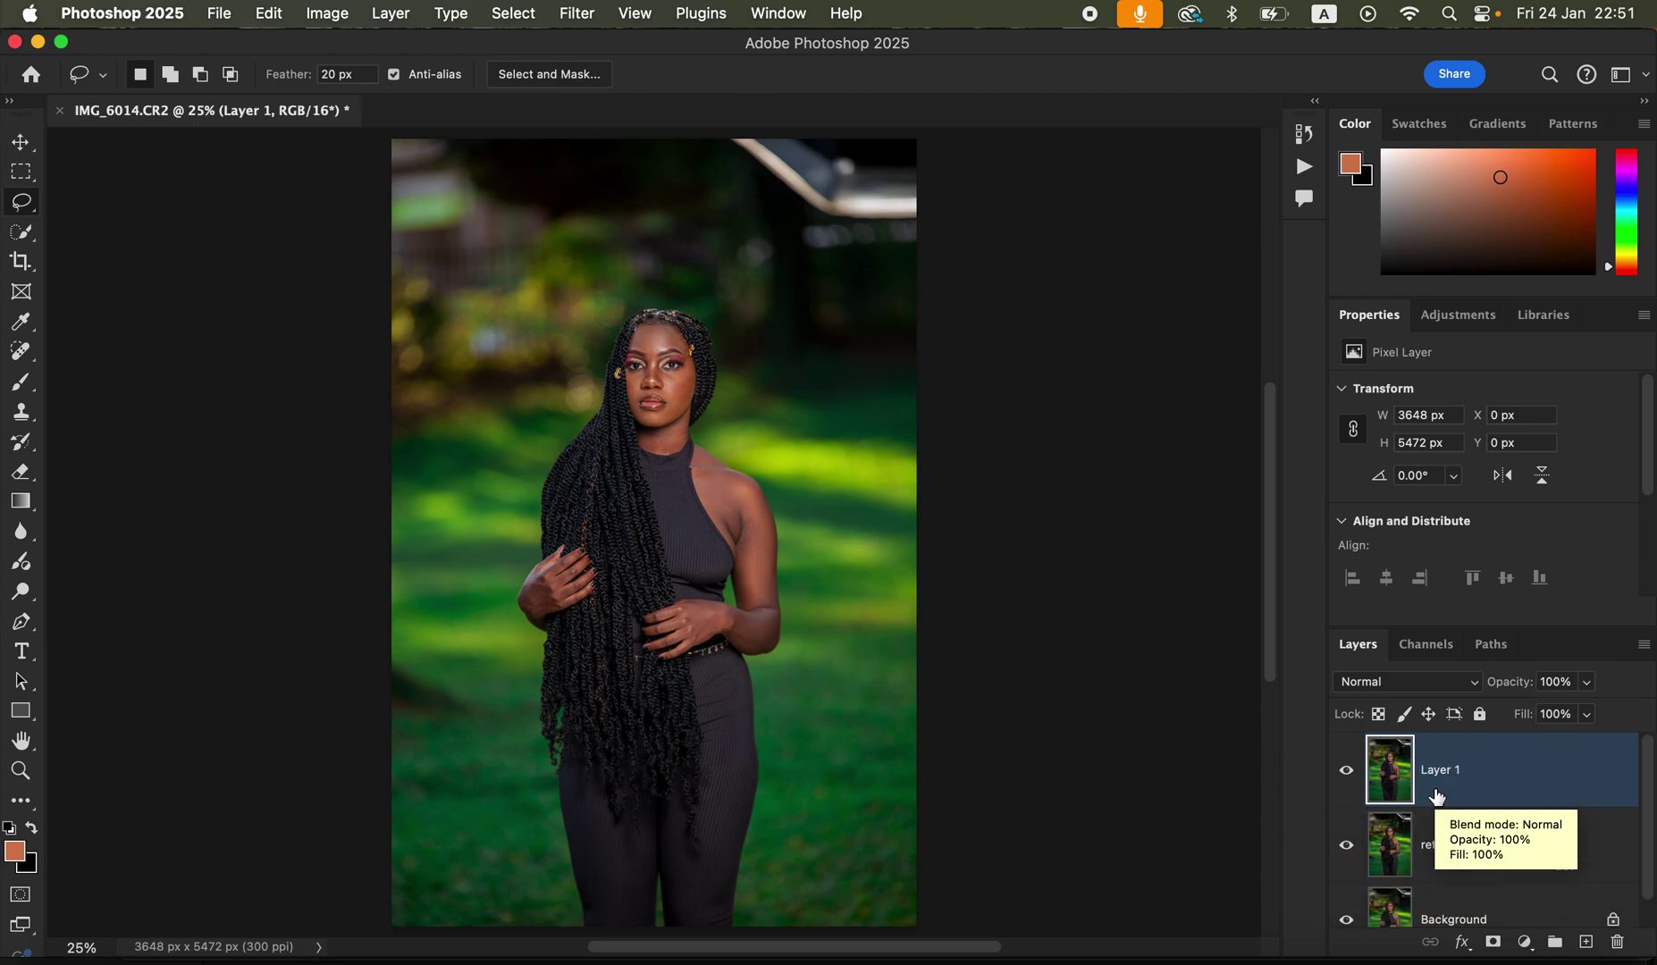
Step: Add an empty layer on top of the stack and set its blend mode to Color
left_click(1586, 944)
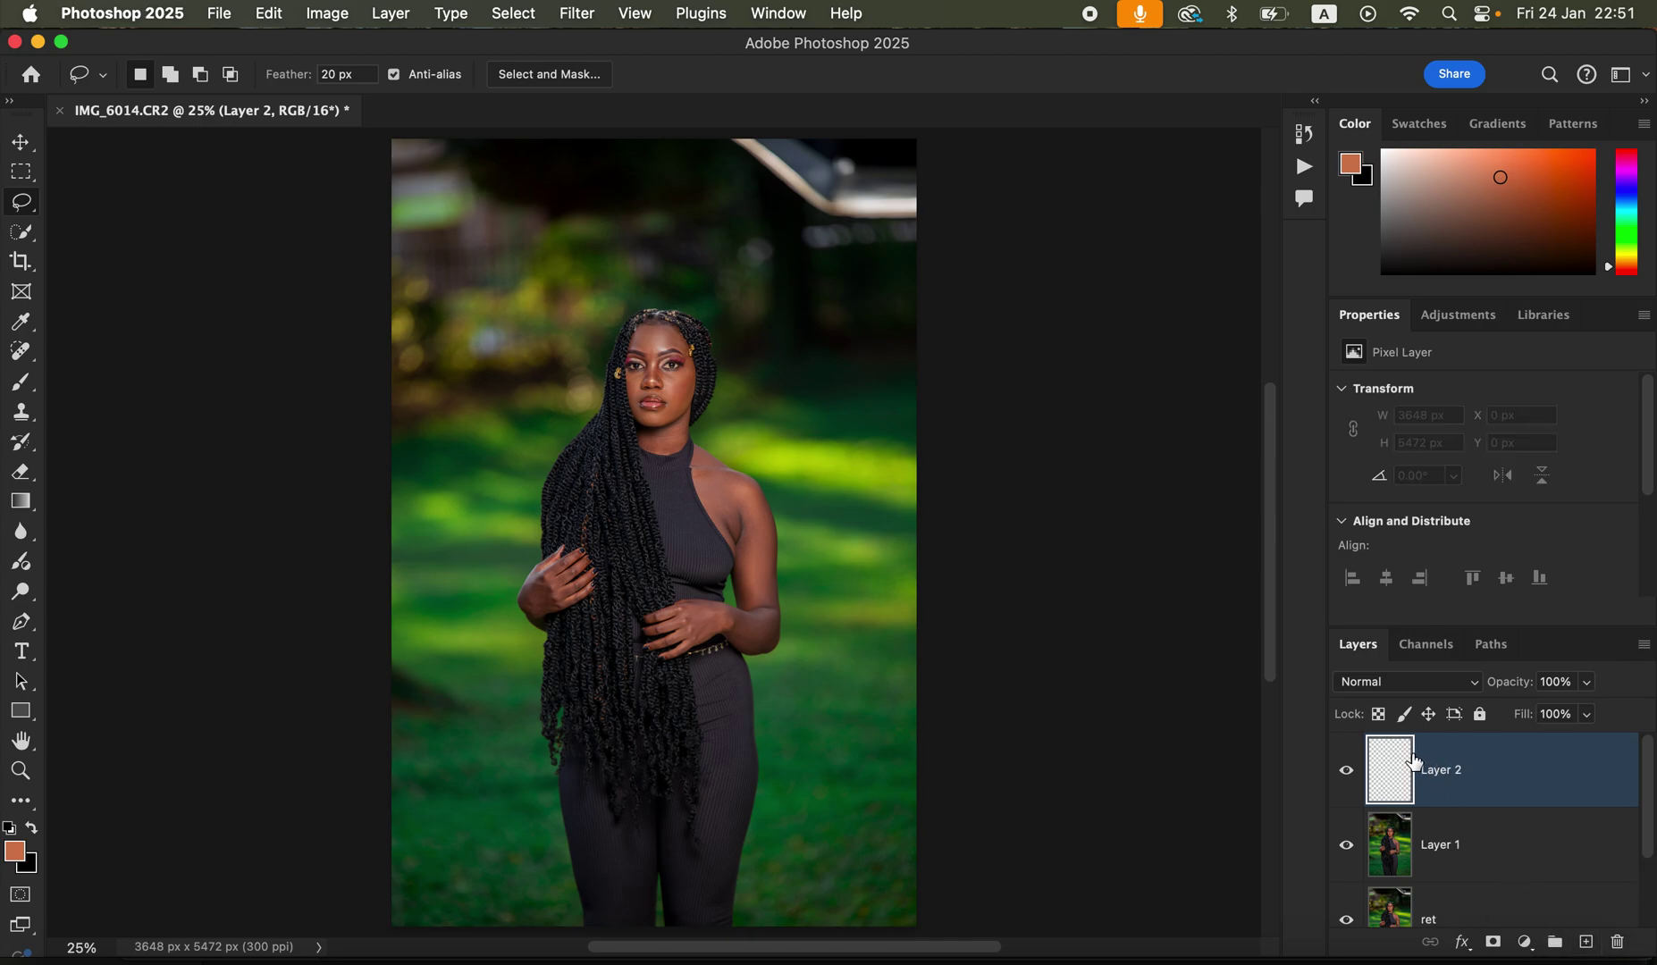
left_click(1407, 682)
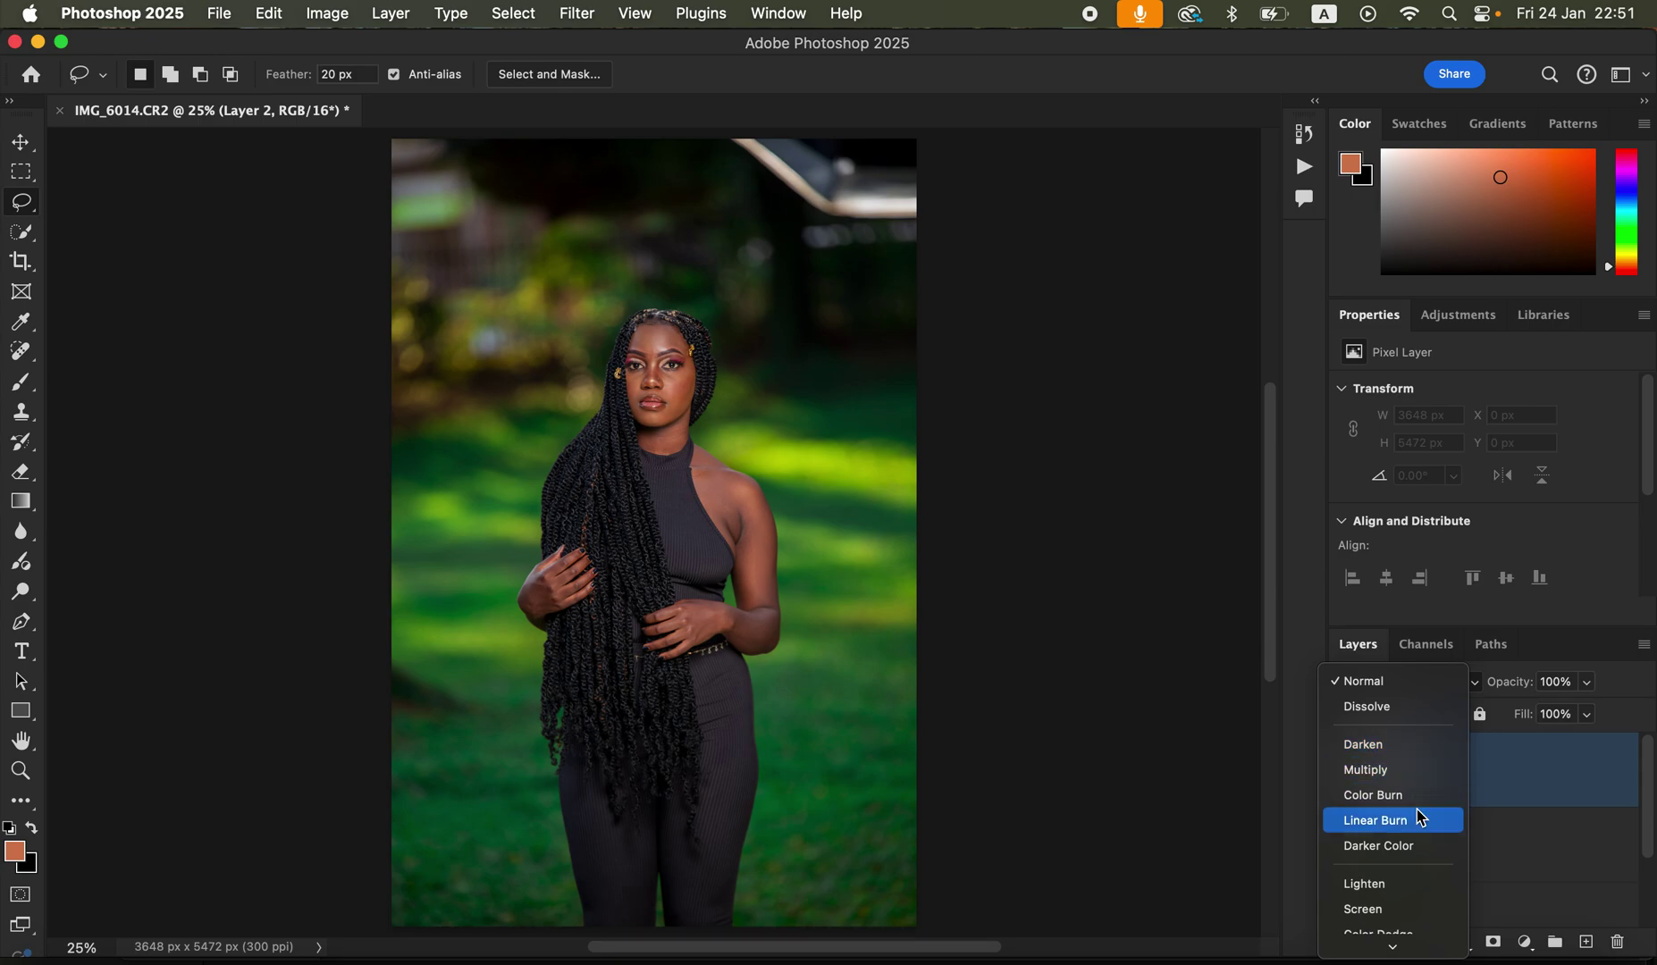
scroll(1410, 934, "down", 10)
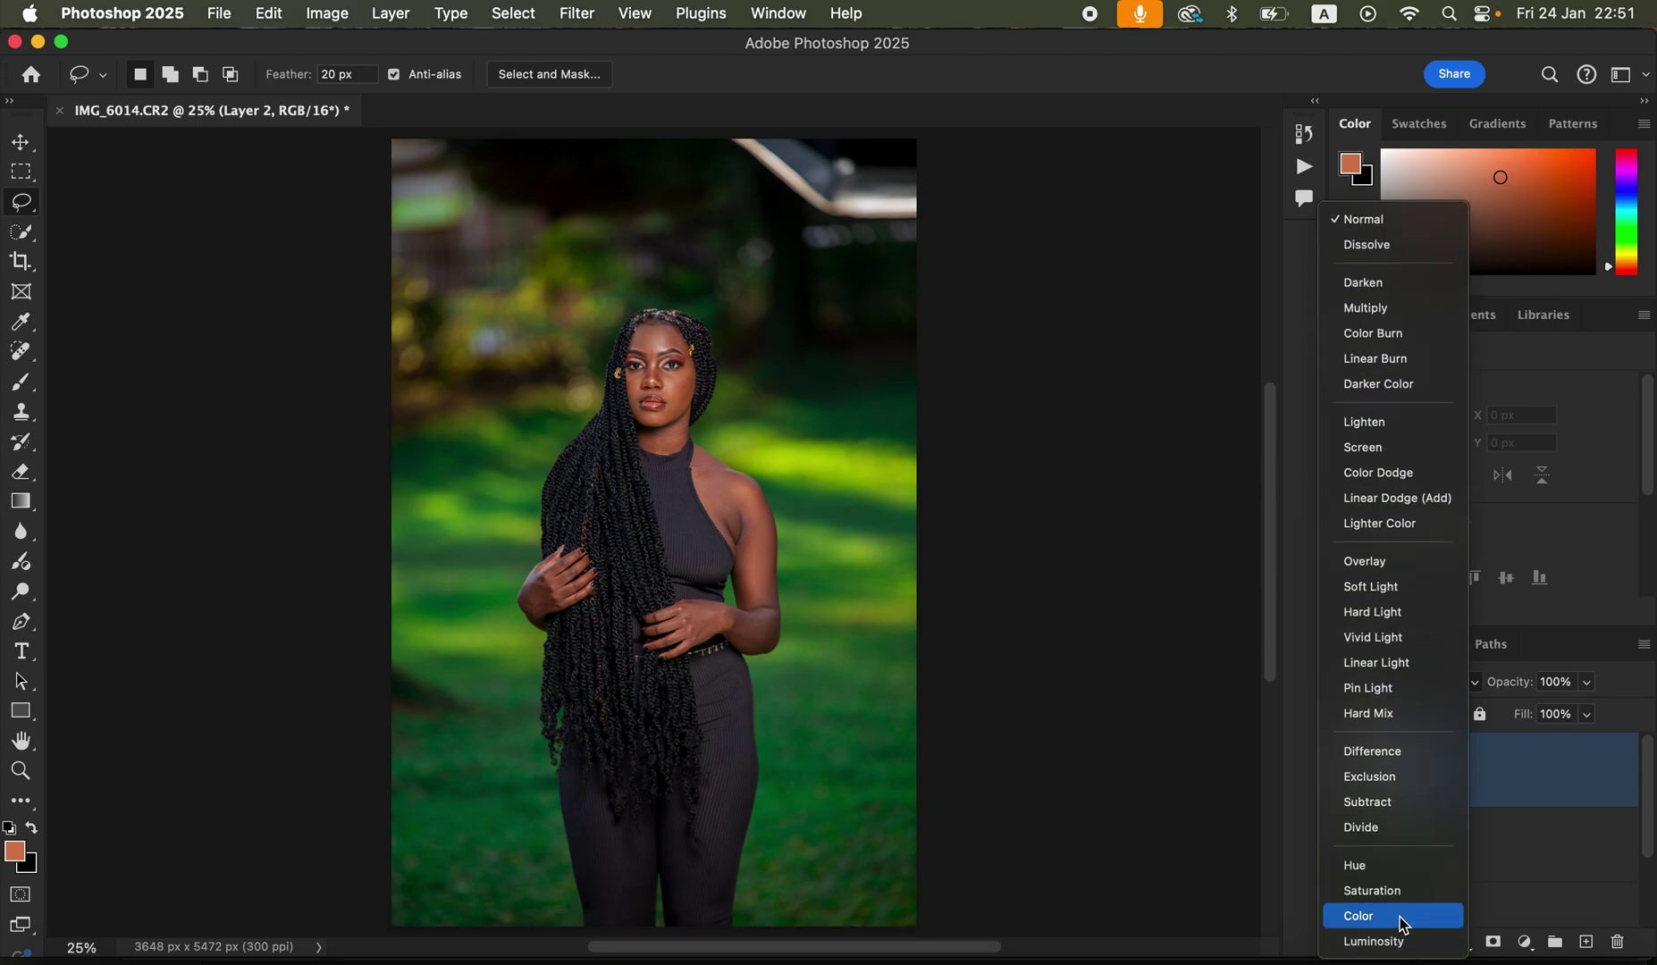
left_click(1400, 920)
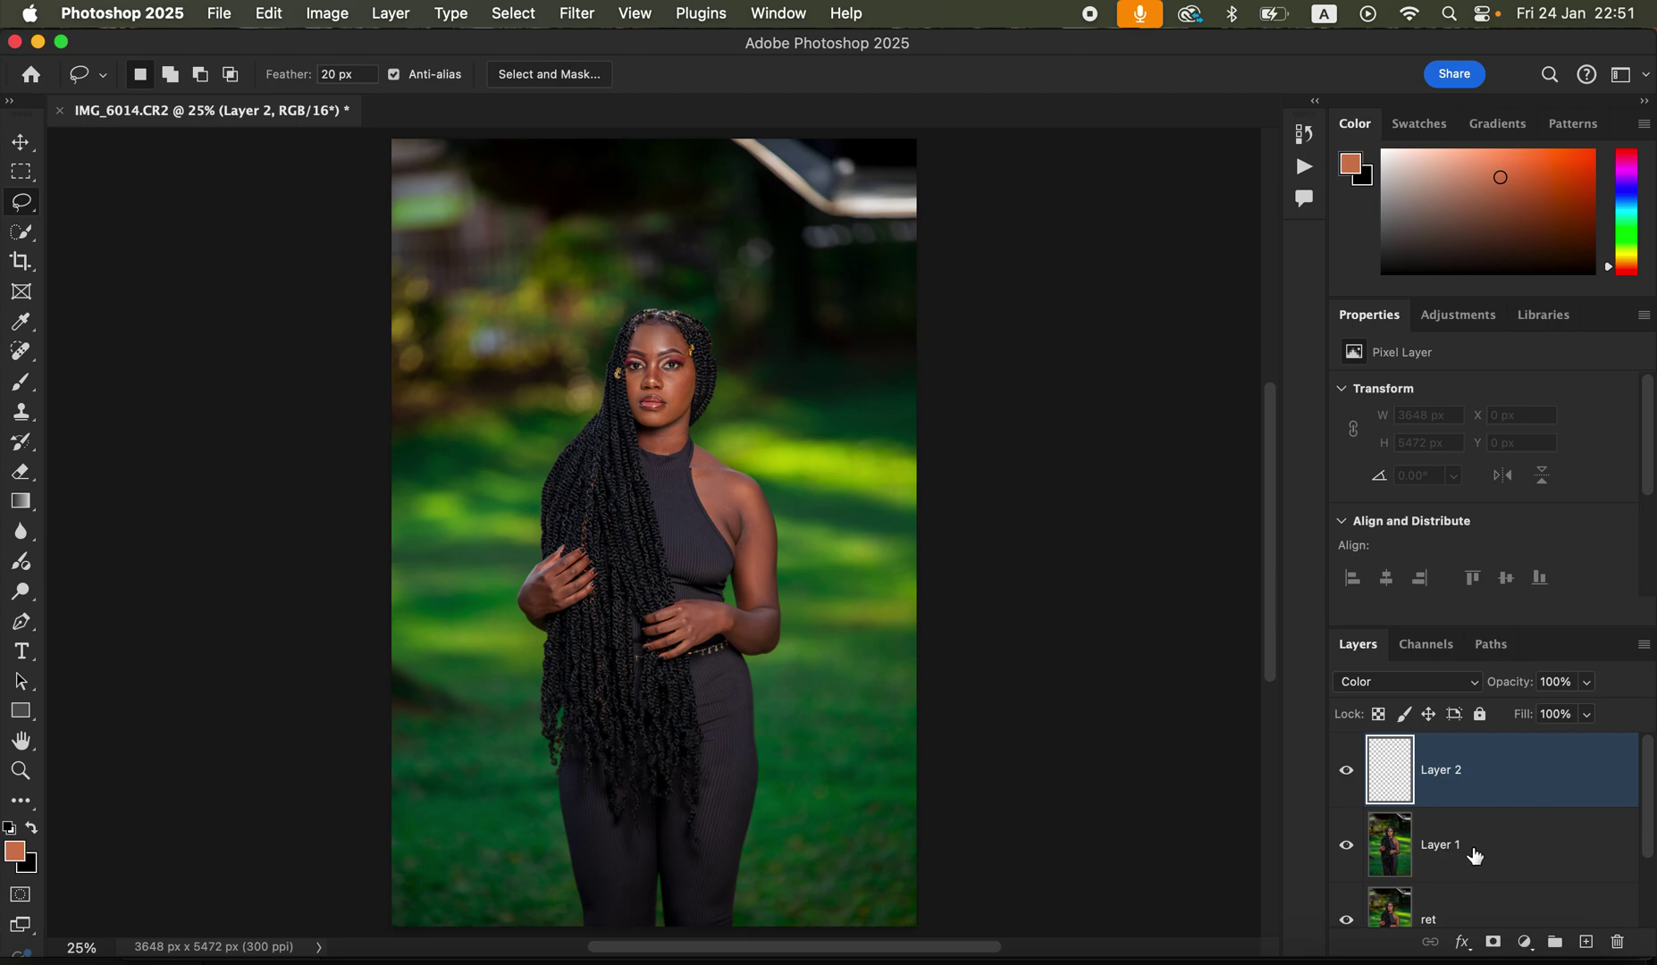
Step: Select the woman as the subject, using the stamped photo in Layer 1
left_click(1448, 859)
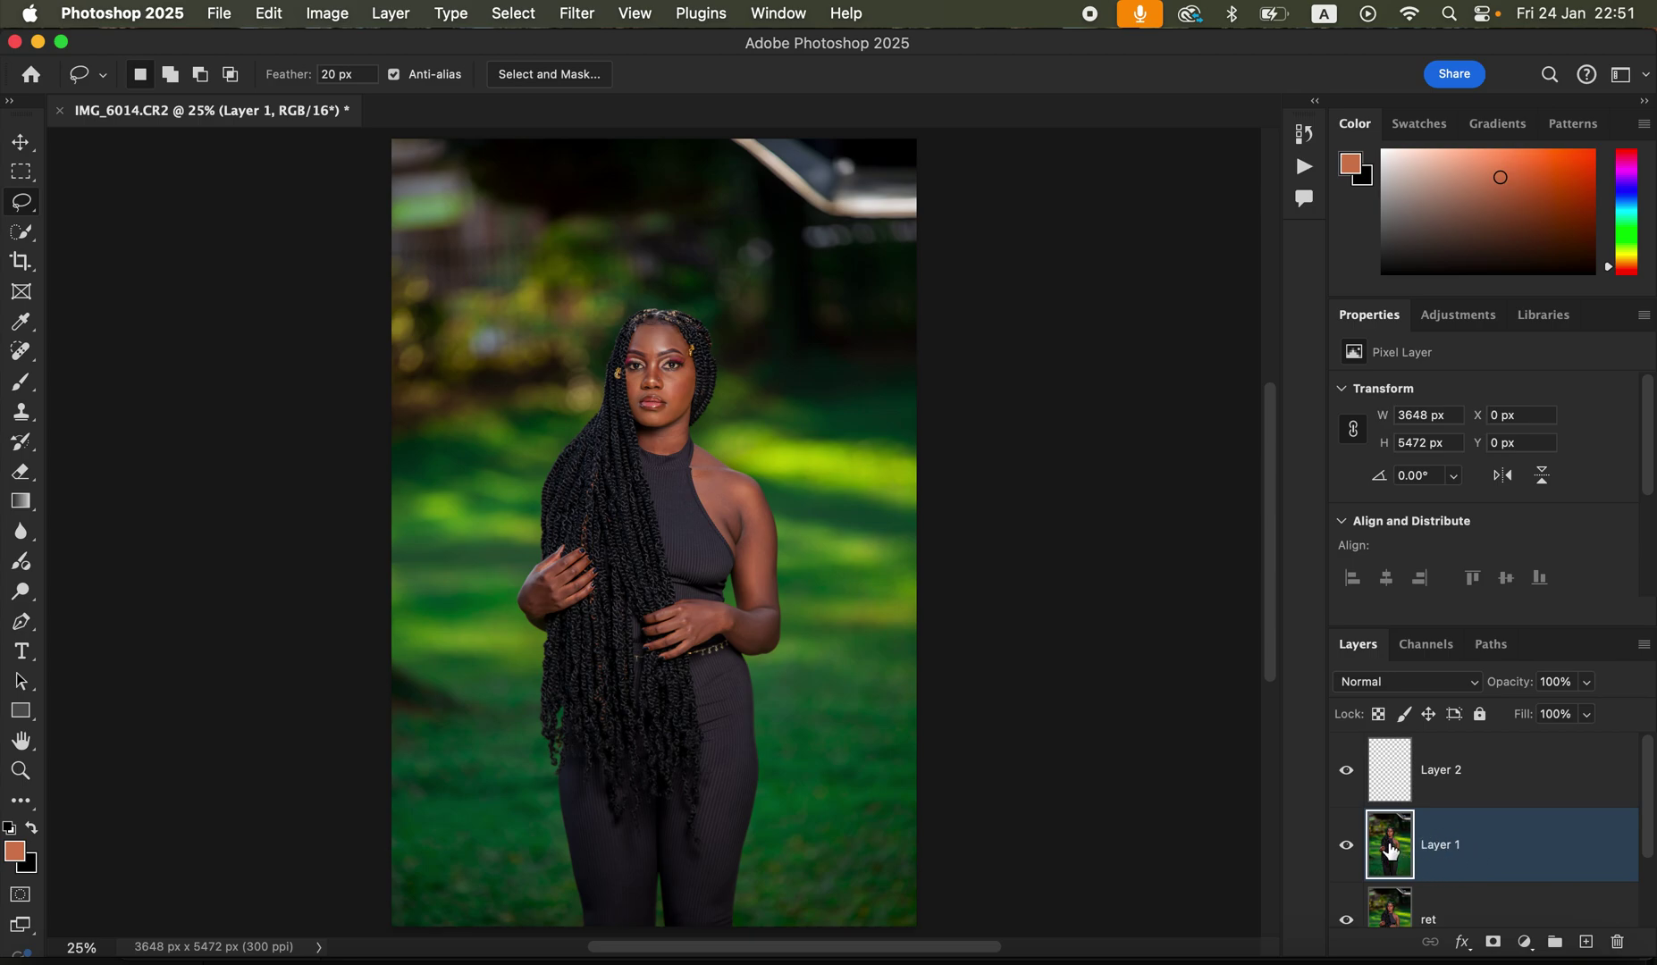
left_click(519, 13)
left_click(573, 277)
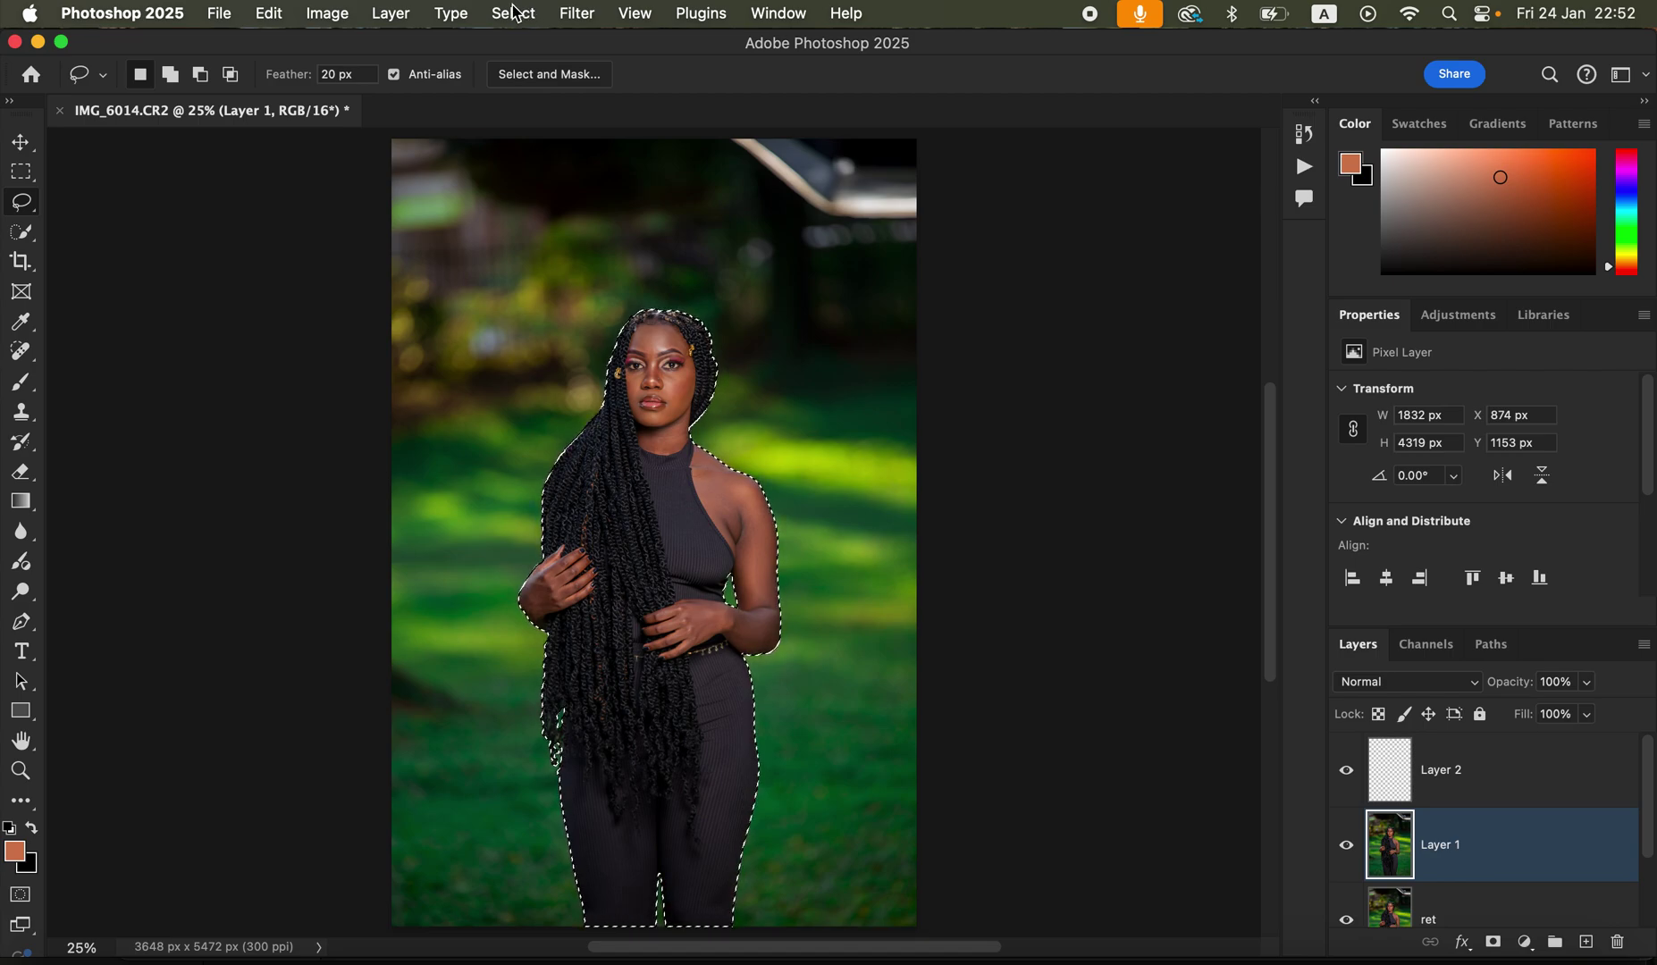
left_click(31, 235)
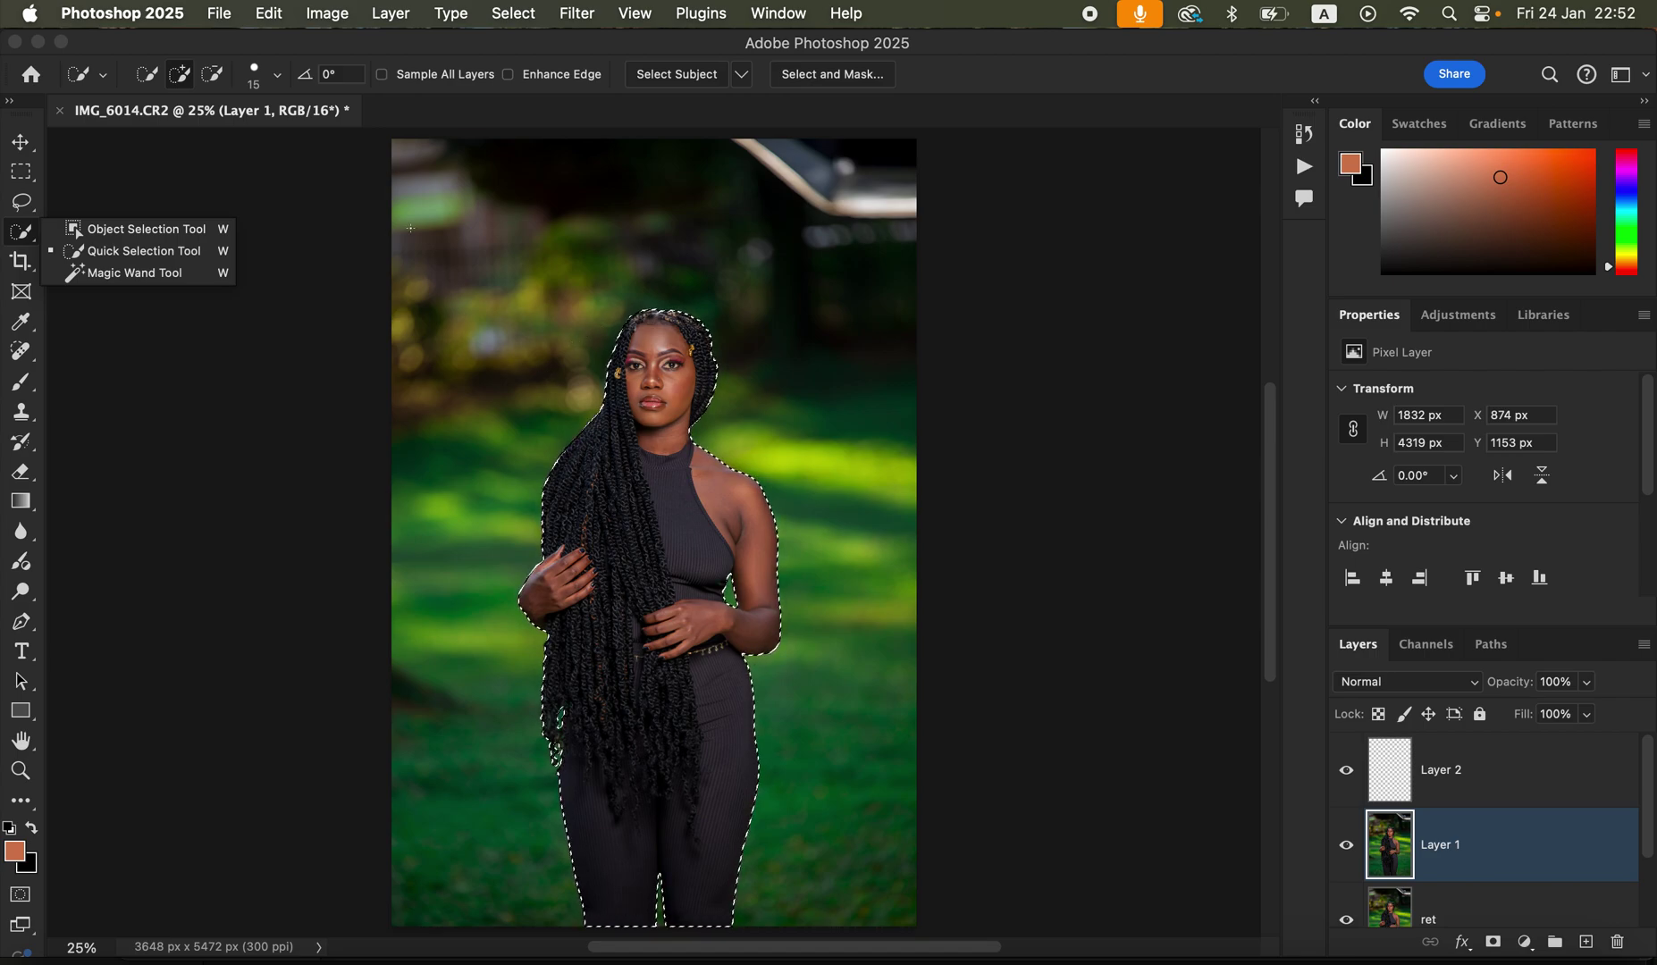
left_click(981, 31)
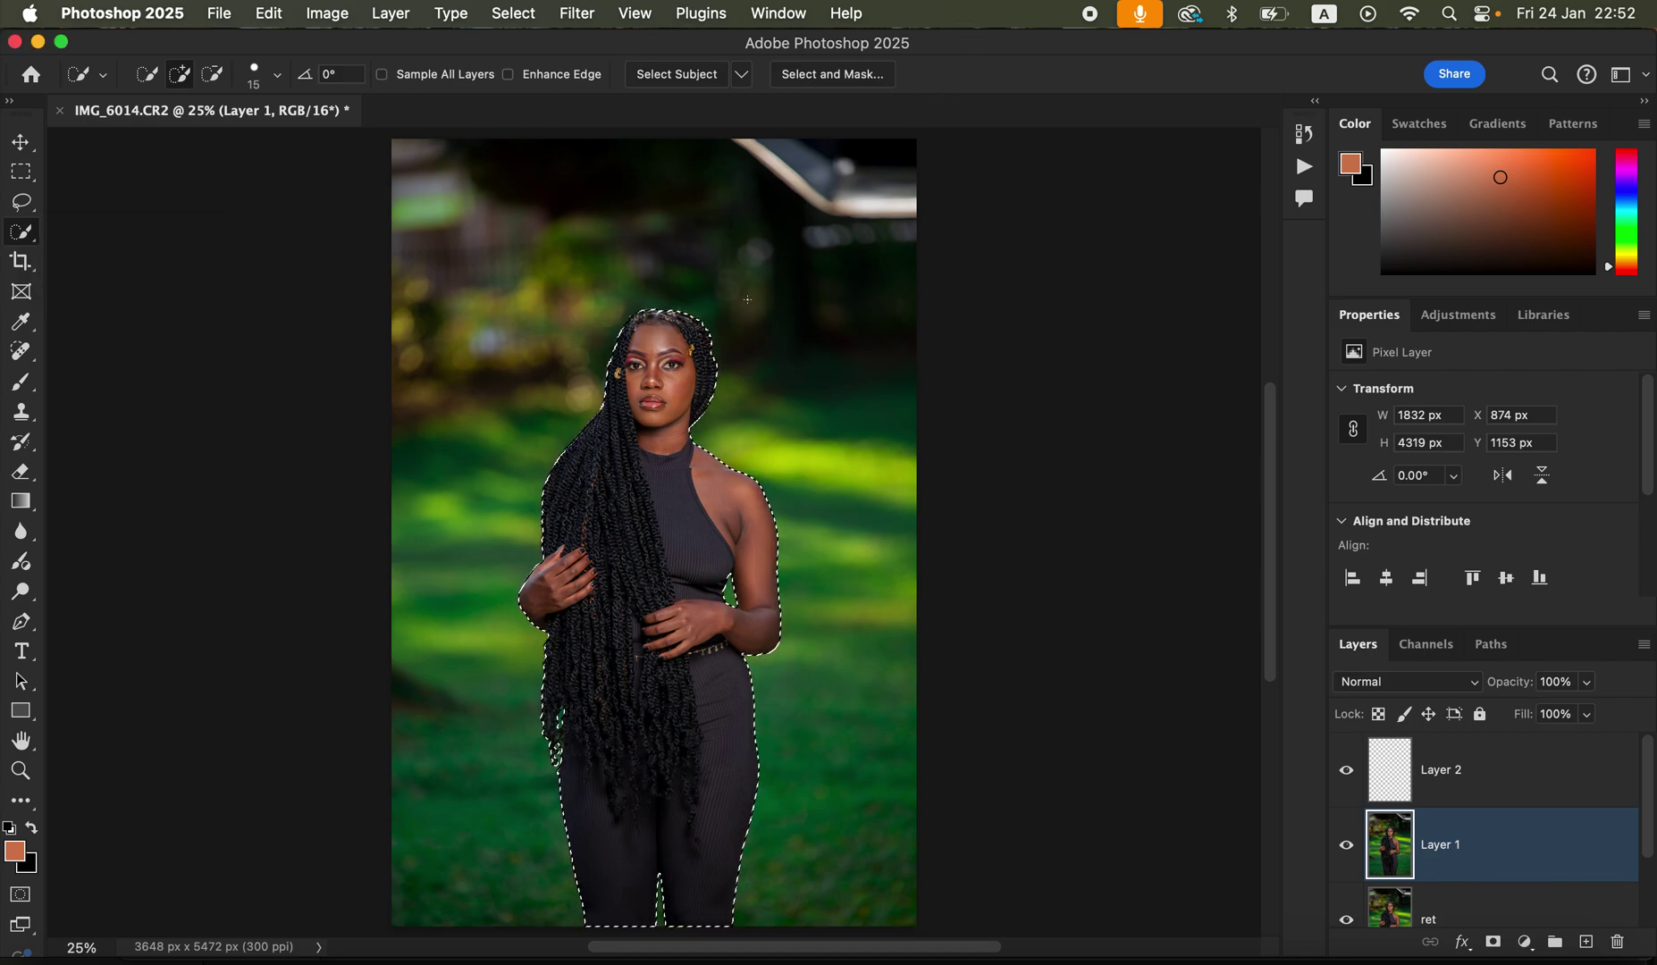
Step: Make Layer 2 active for painting, and test and undo a single brush dab on the dark top
left_click(1487, 783)
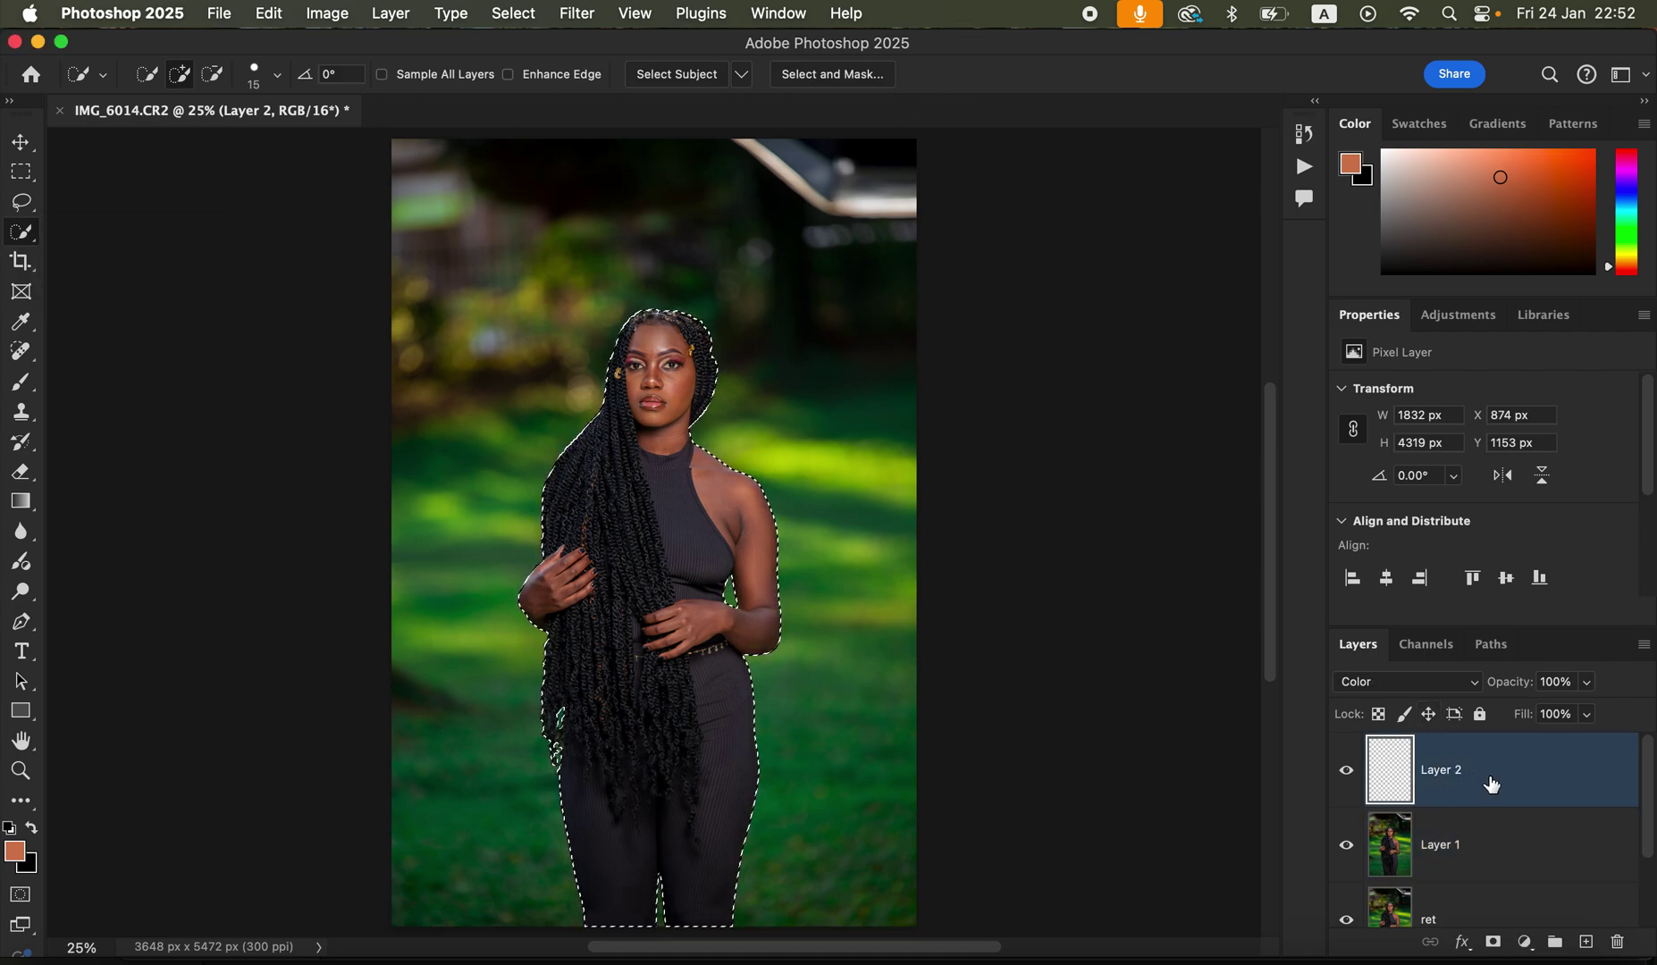
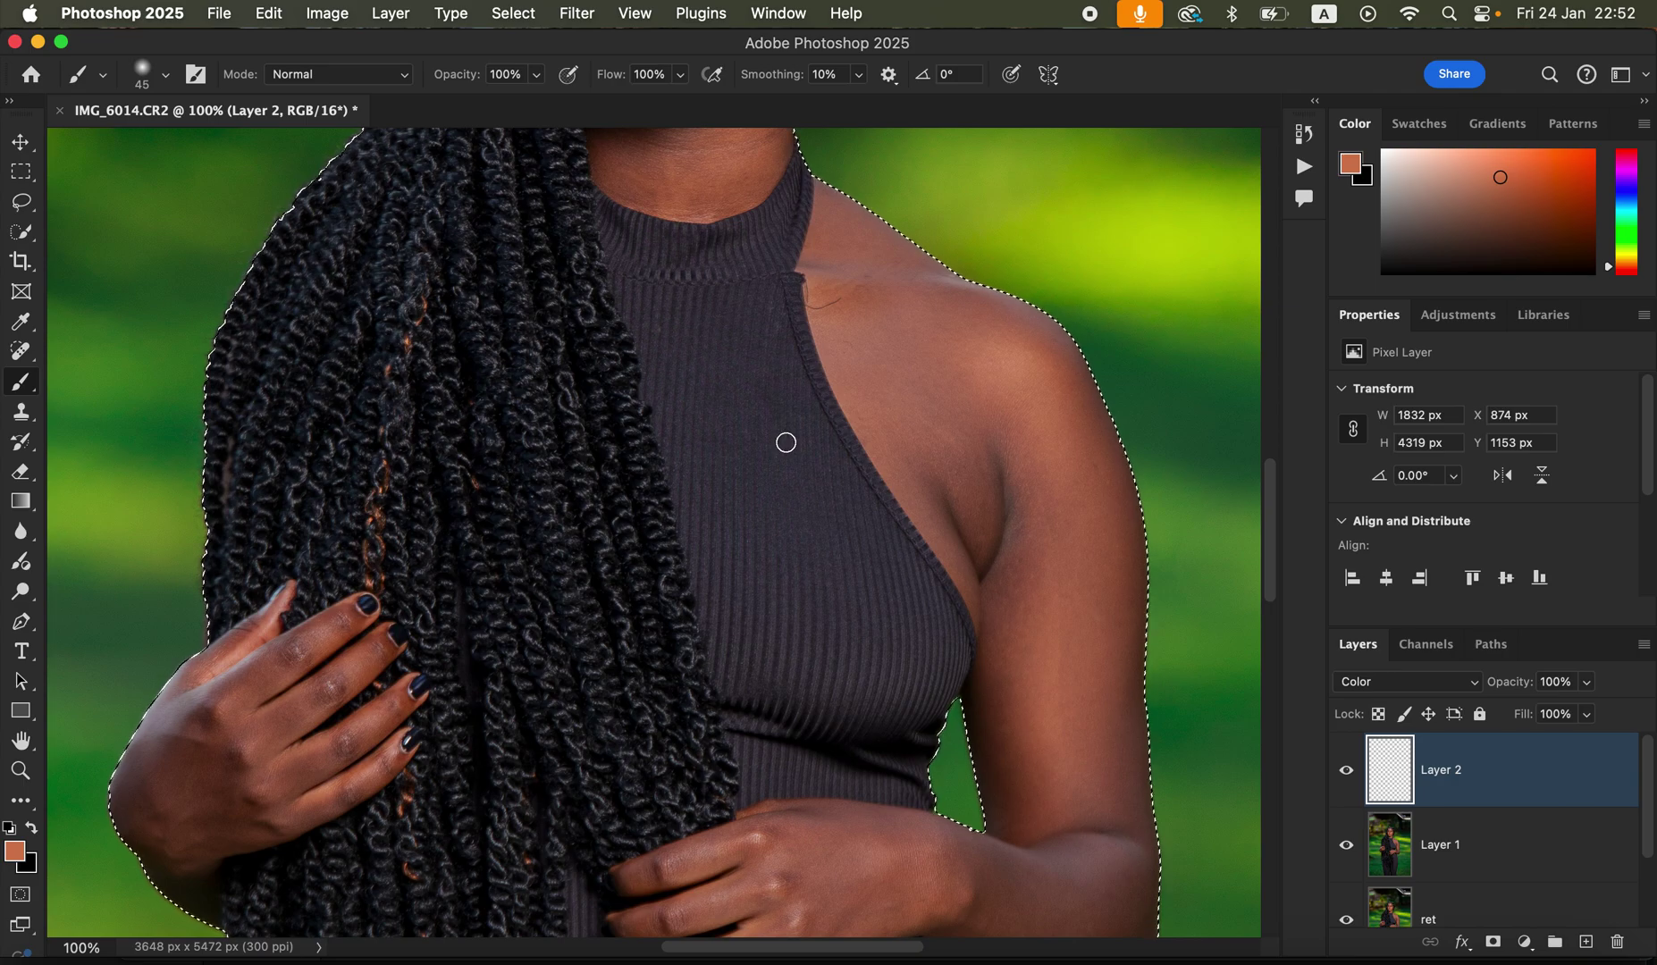
left_click(806, 440)
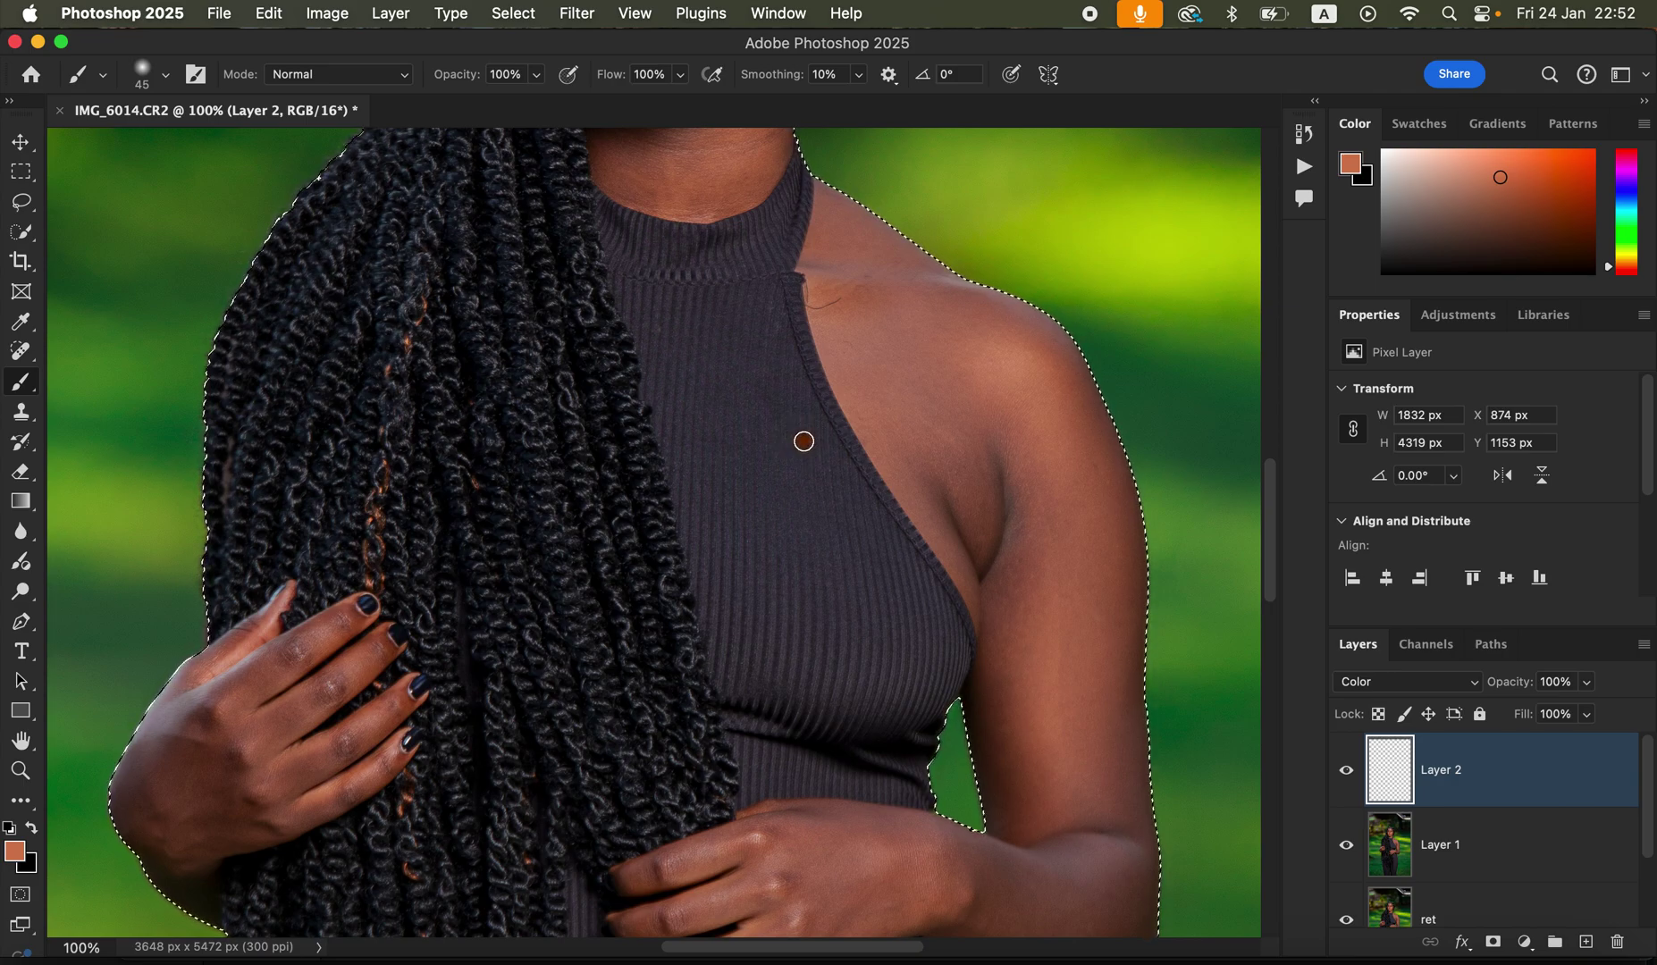
key("super+z")
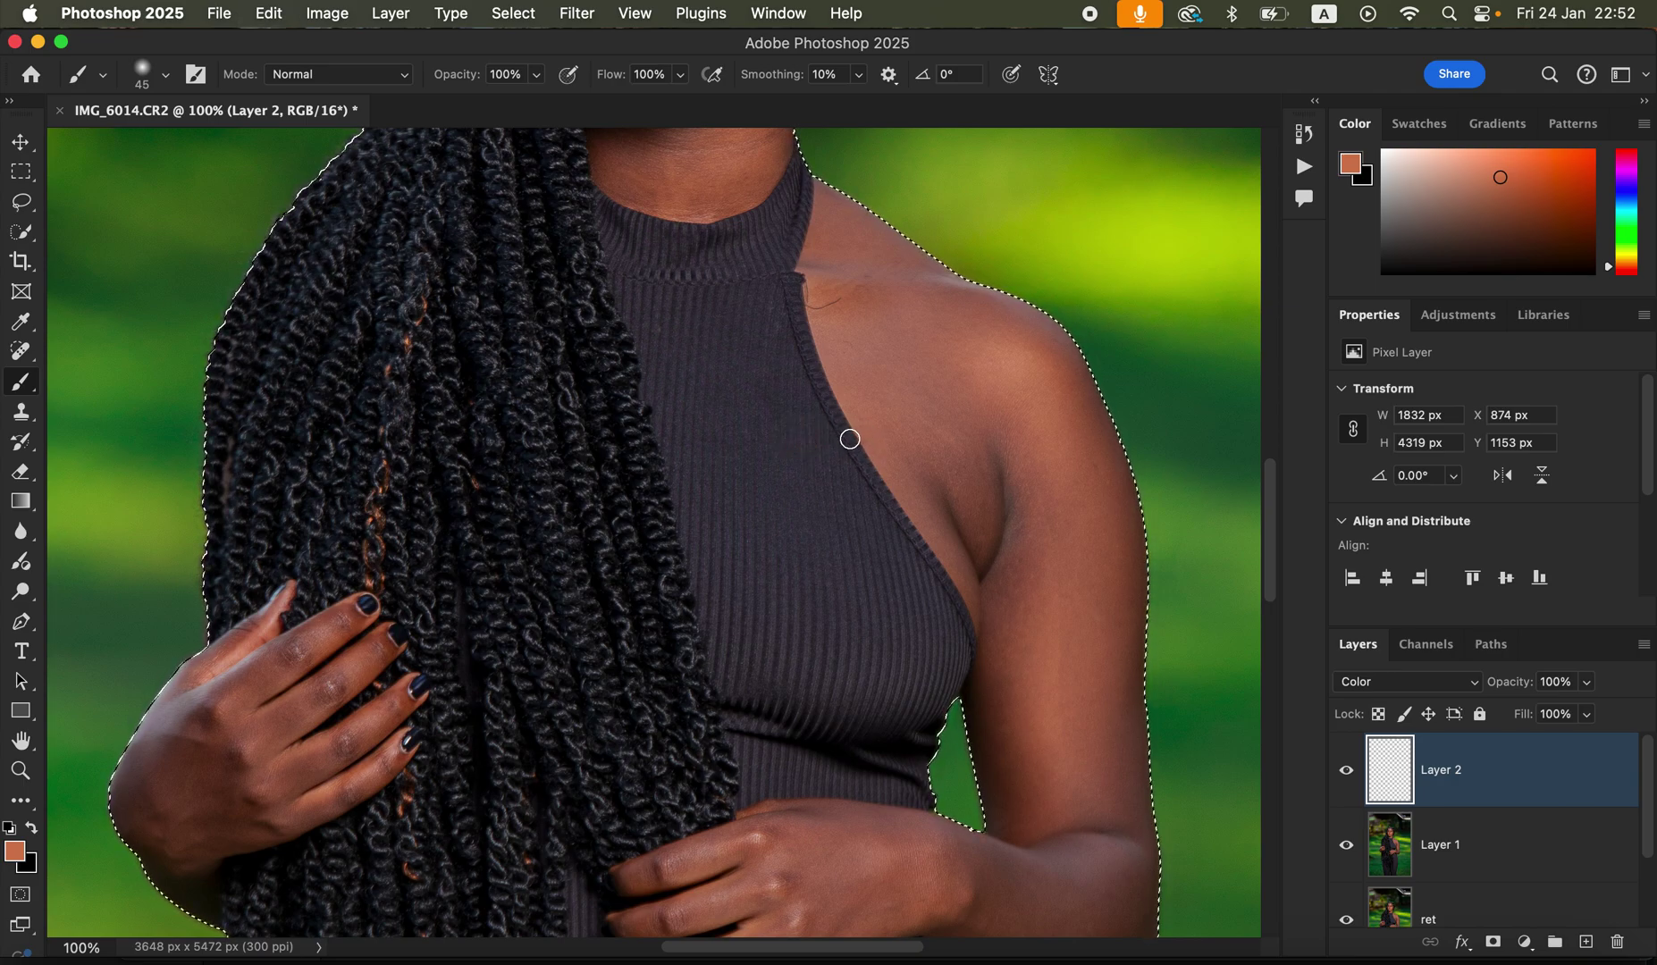
Step: Sample skin tones from the woman's neck and the cheek near her eye as the foreground colour
left_click_drag(802, 360, 824, 517)
scroll(823, 516, "up", 5)
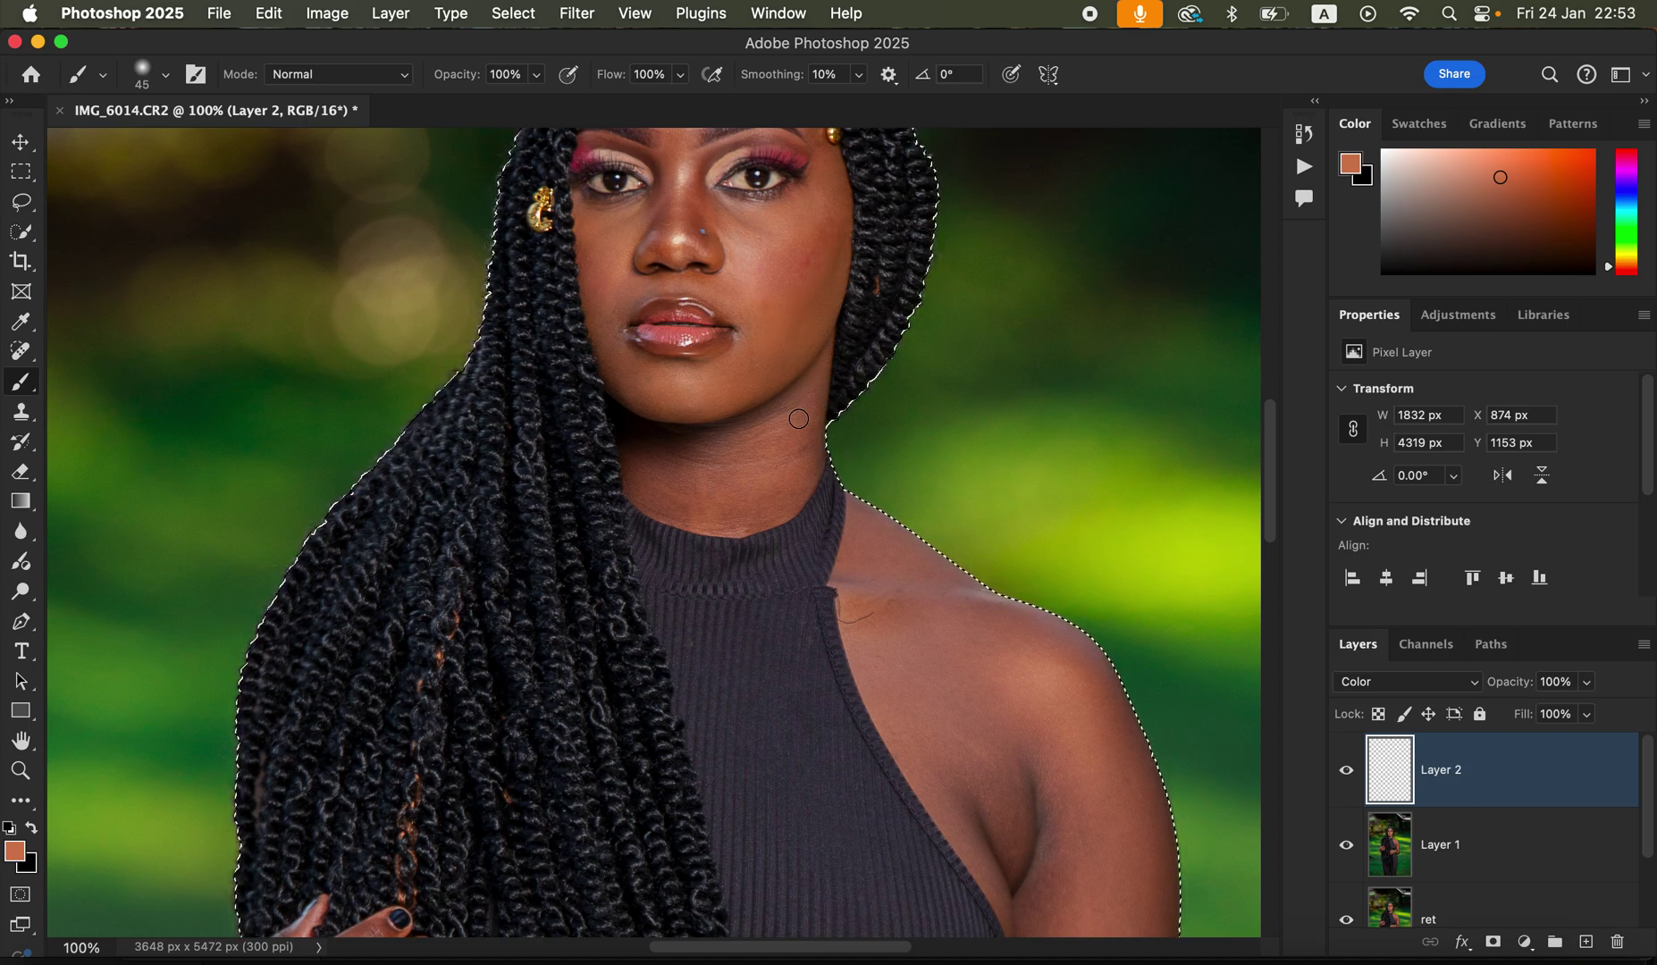
left_click(805, 465, "alt")
left_click(803, 457, "alt")
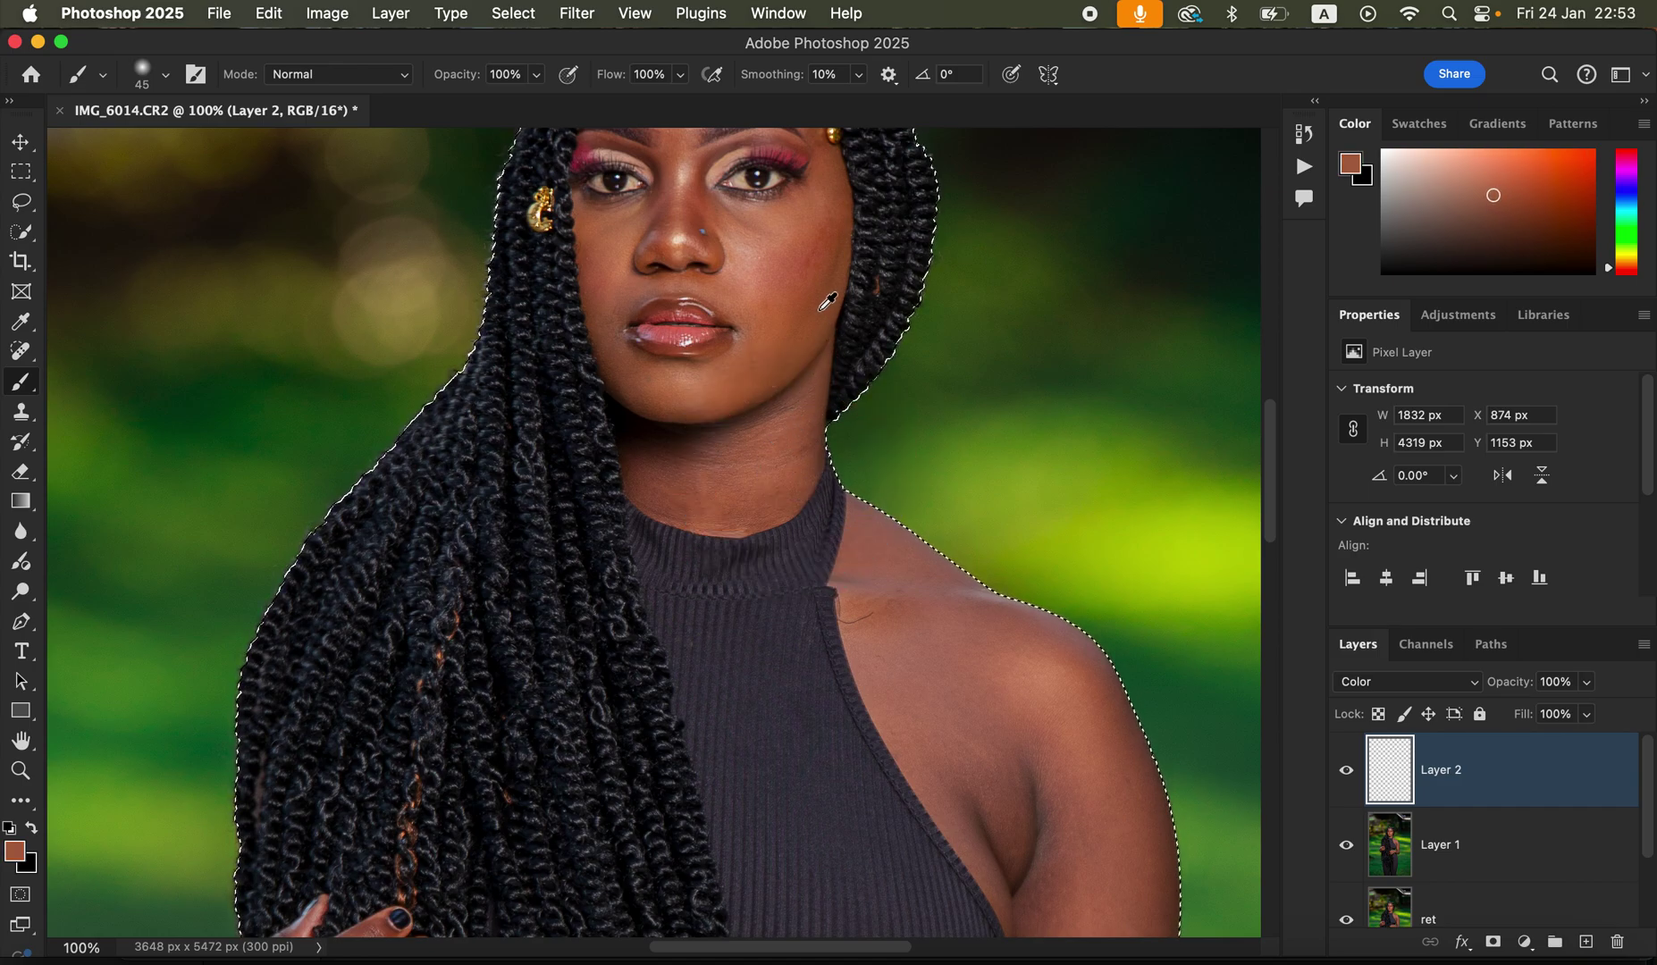
left_click(813, 389, "alt")
left_click_drag(813, 390, 811, 438)
left_click(840, 205, "alt")
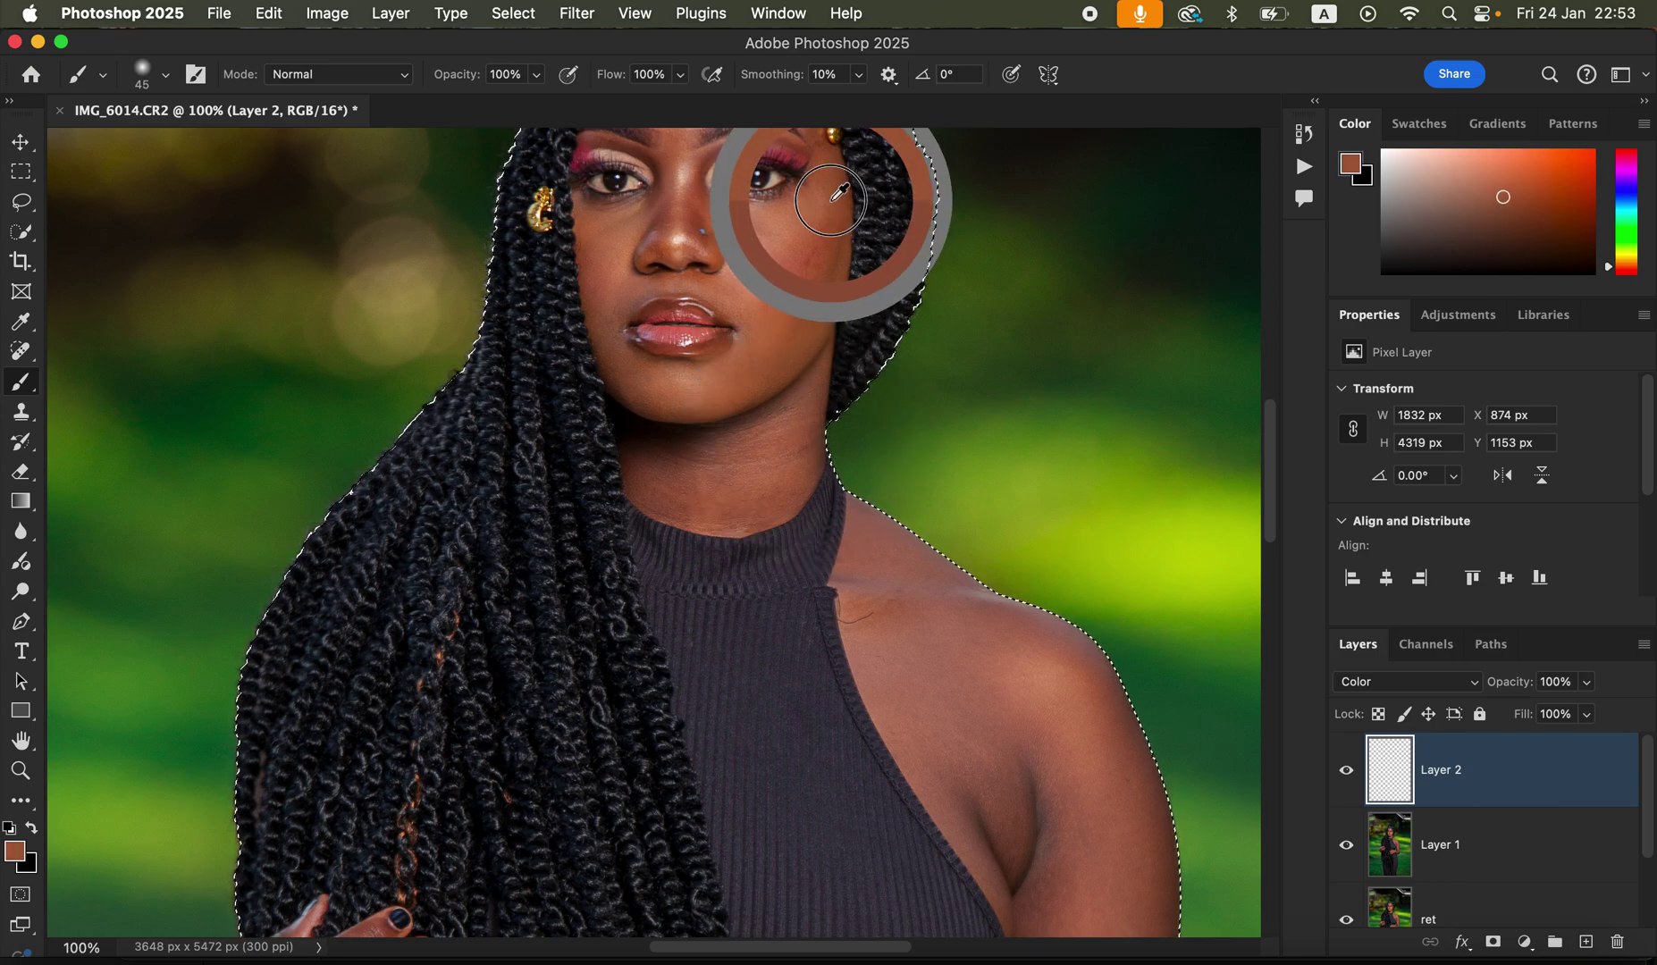
left_click(834, 195, "alt")
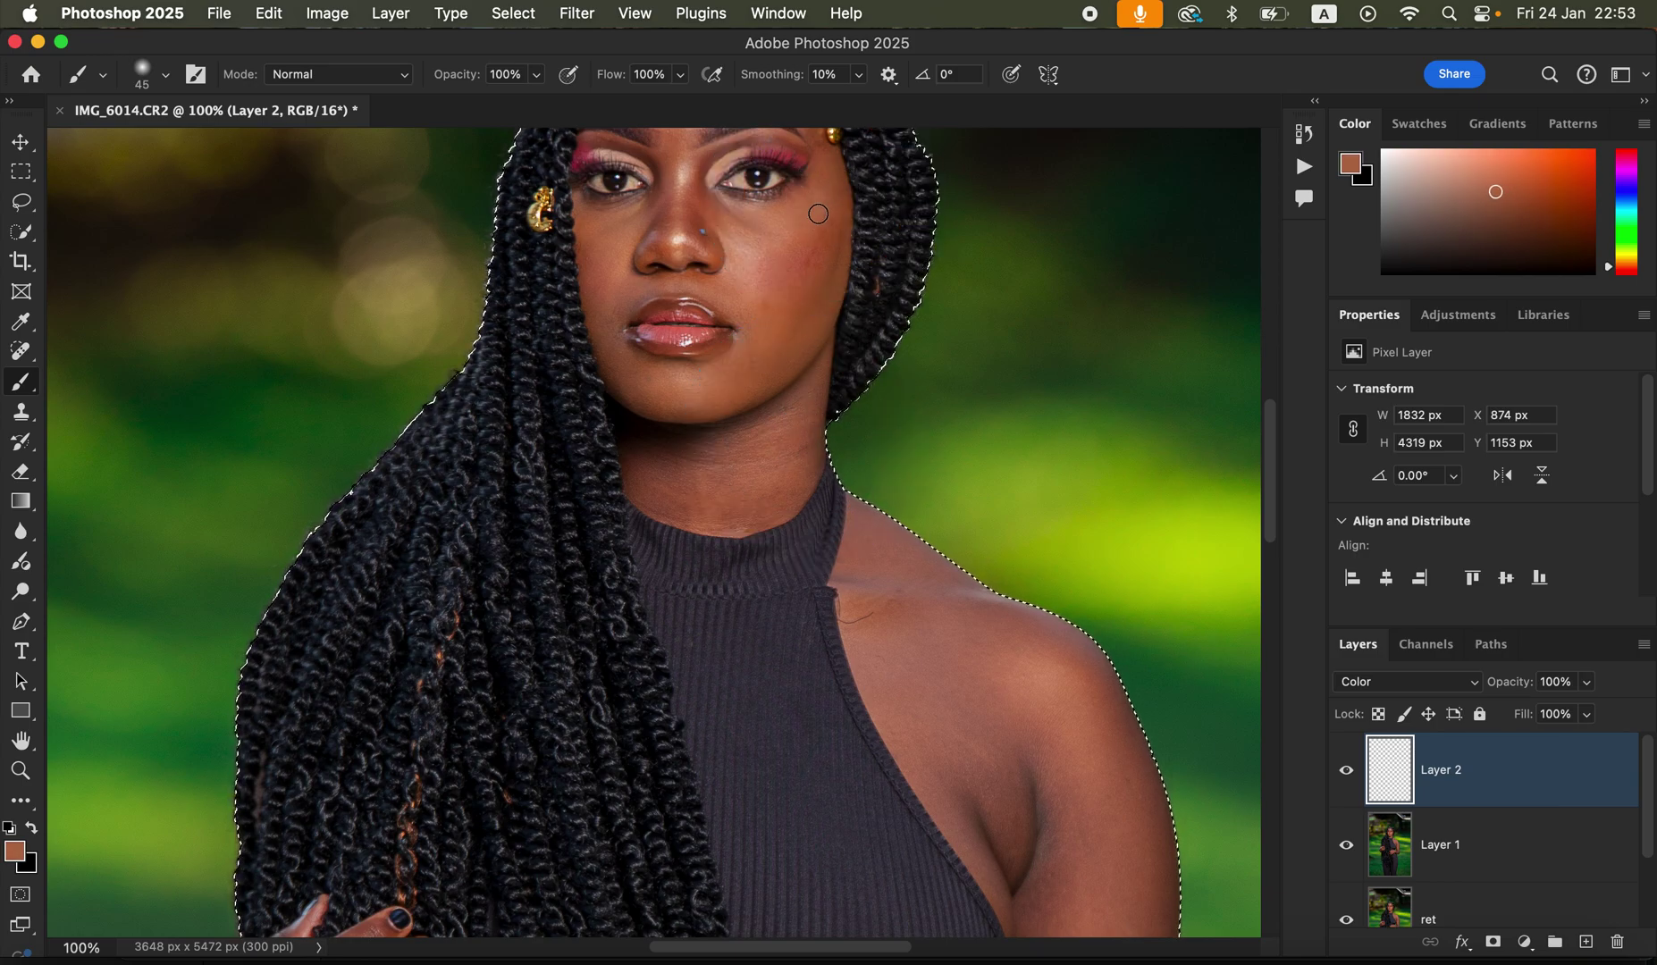
Step: Sample further skin tones from the cheek and jaw, and try and undo a brush stroke on the cheek
left_click_drag(787, 251, 824, 451)
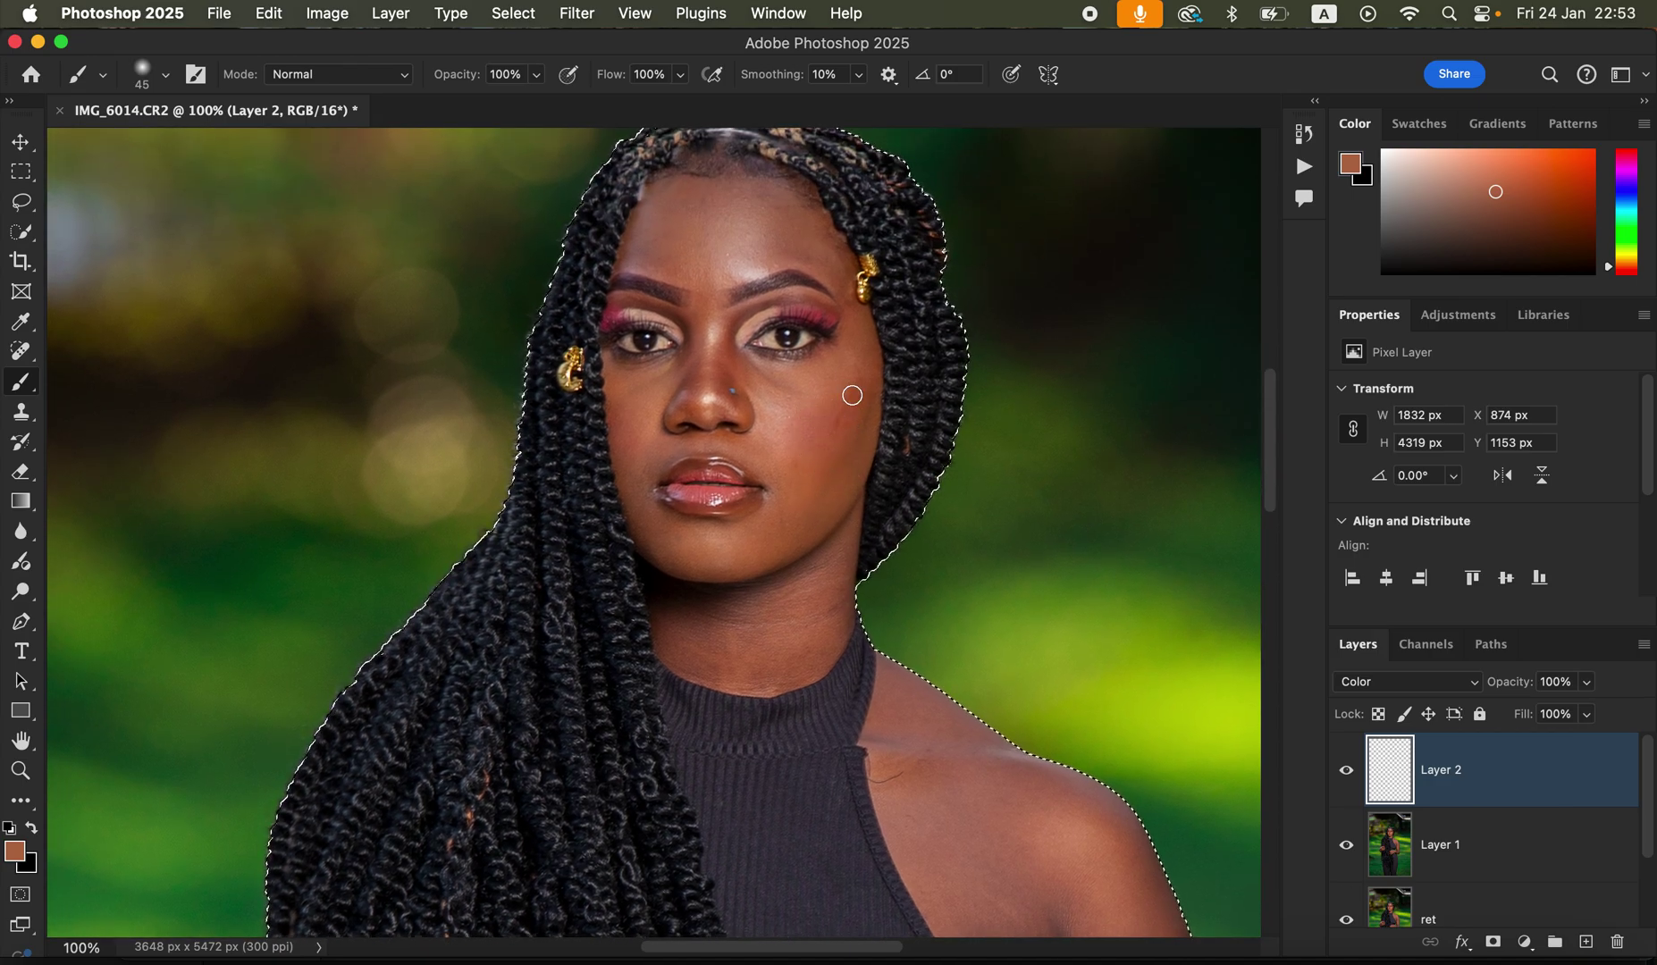
left_click(863, 348, "alt")
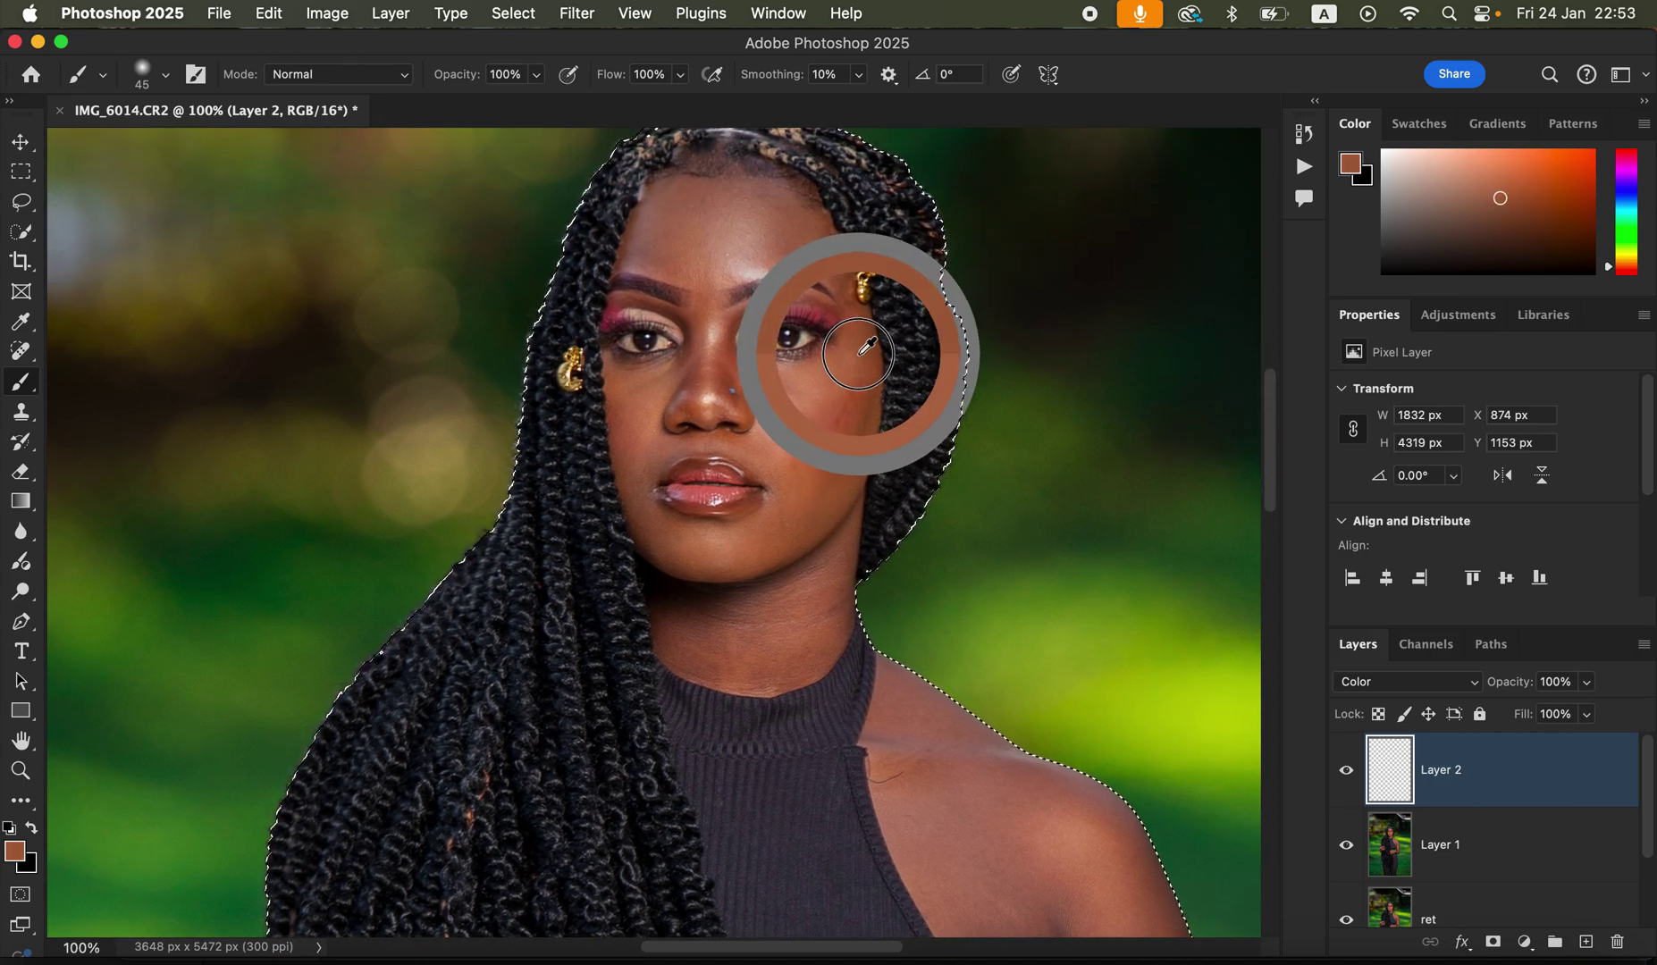
left_click(815, 494, "alt")
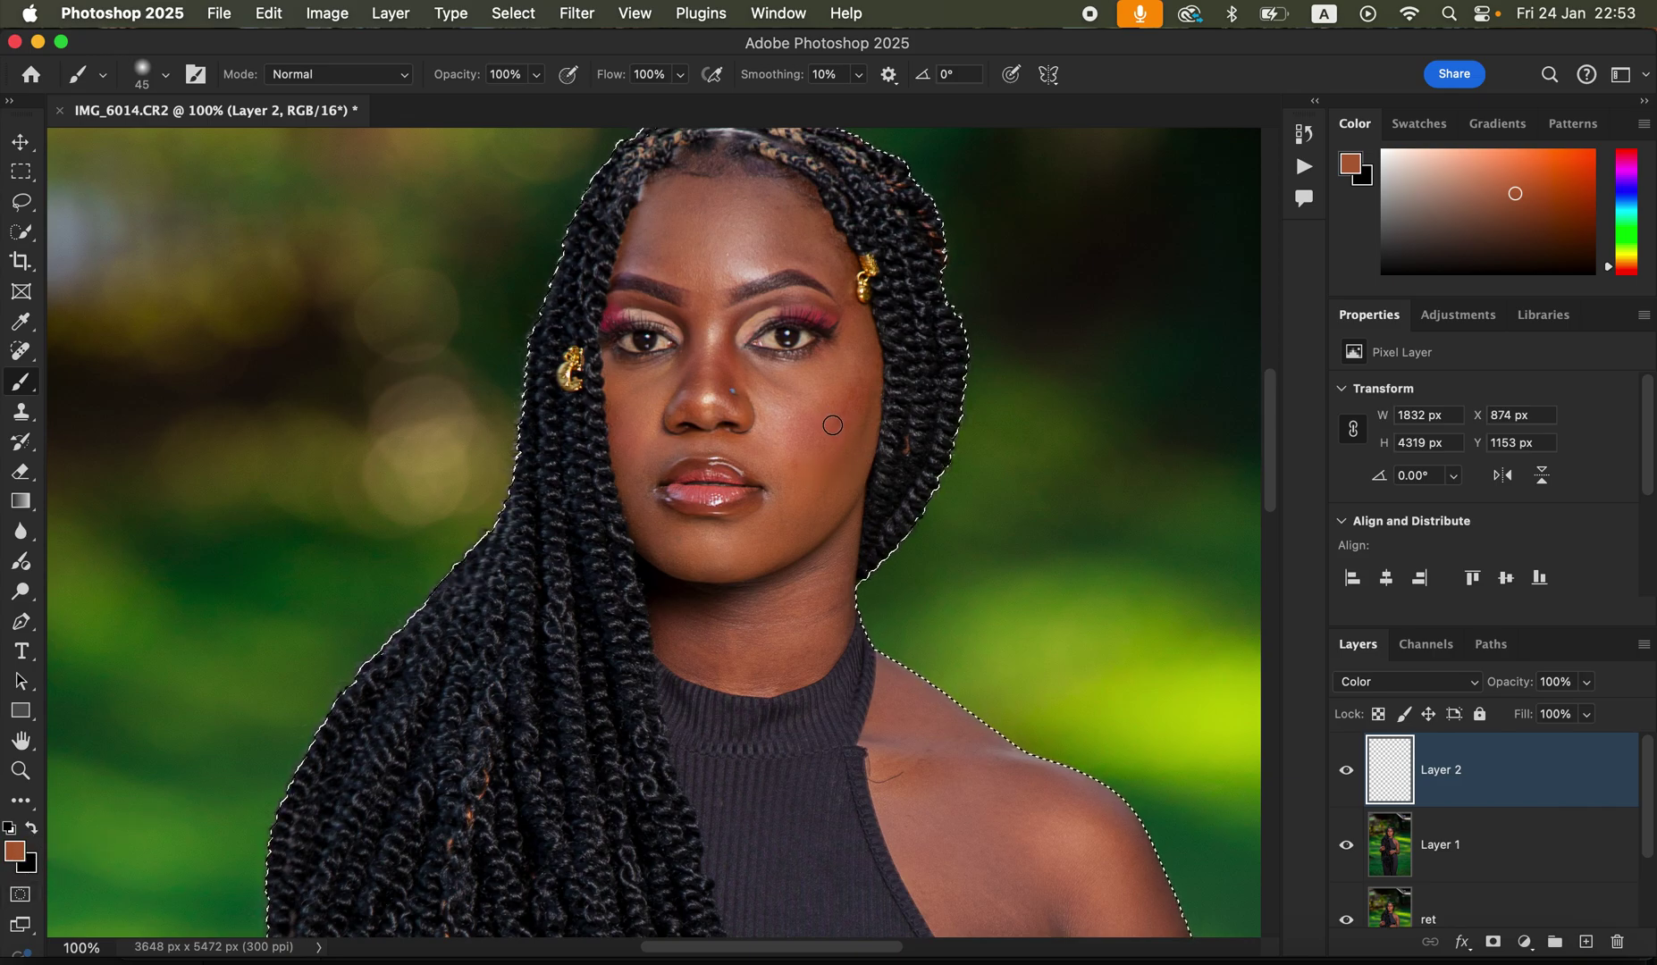
mouse_move(820, 417)
left_mouse_down()
mouse_move(824, 381)
mouse_move(831, 418)
mouse_move(843, 397)
mouse_move(815, 447)
mouse_move(750, 402)
mouse_move(653, 414)
mouse_move(717, 429)
mouse_move(710, 315)
mouse_move(731, 246)
mouse_move(687, 254)
mouse_move(663, 235)
mouse_move(768, 211)
mouse_move(774, 226)
mouse_move(753, 235)
mouse_move(803, 227)
mouse_move(873, 342)
mouse_move(842, 395)
mouse_move(686, 411)
mouse_move(658, 441)
mouse_move(721, 423)
mouse_move(779, 481)
mouse_move(780, 501)
mouse_move(727, 539)
mouse_move(689, 542)
mouse_move(649, 504)
mouse_move(706, 623)
mouse_move(773, 604)
mouse_move(801, 565)
mouse_move(809, 581)
mouse_move(827, 482)
mouse_move(826, 504)
mouse_move(829, 426)
mouse_move(820, 449)
mouse_move(734, 238)
mouse_move(822, 358)
left_mouse_up()
key("super+z")
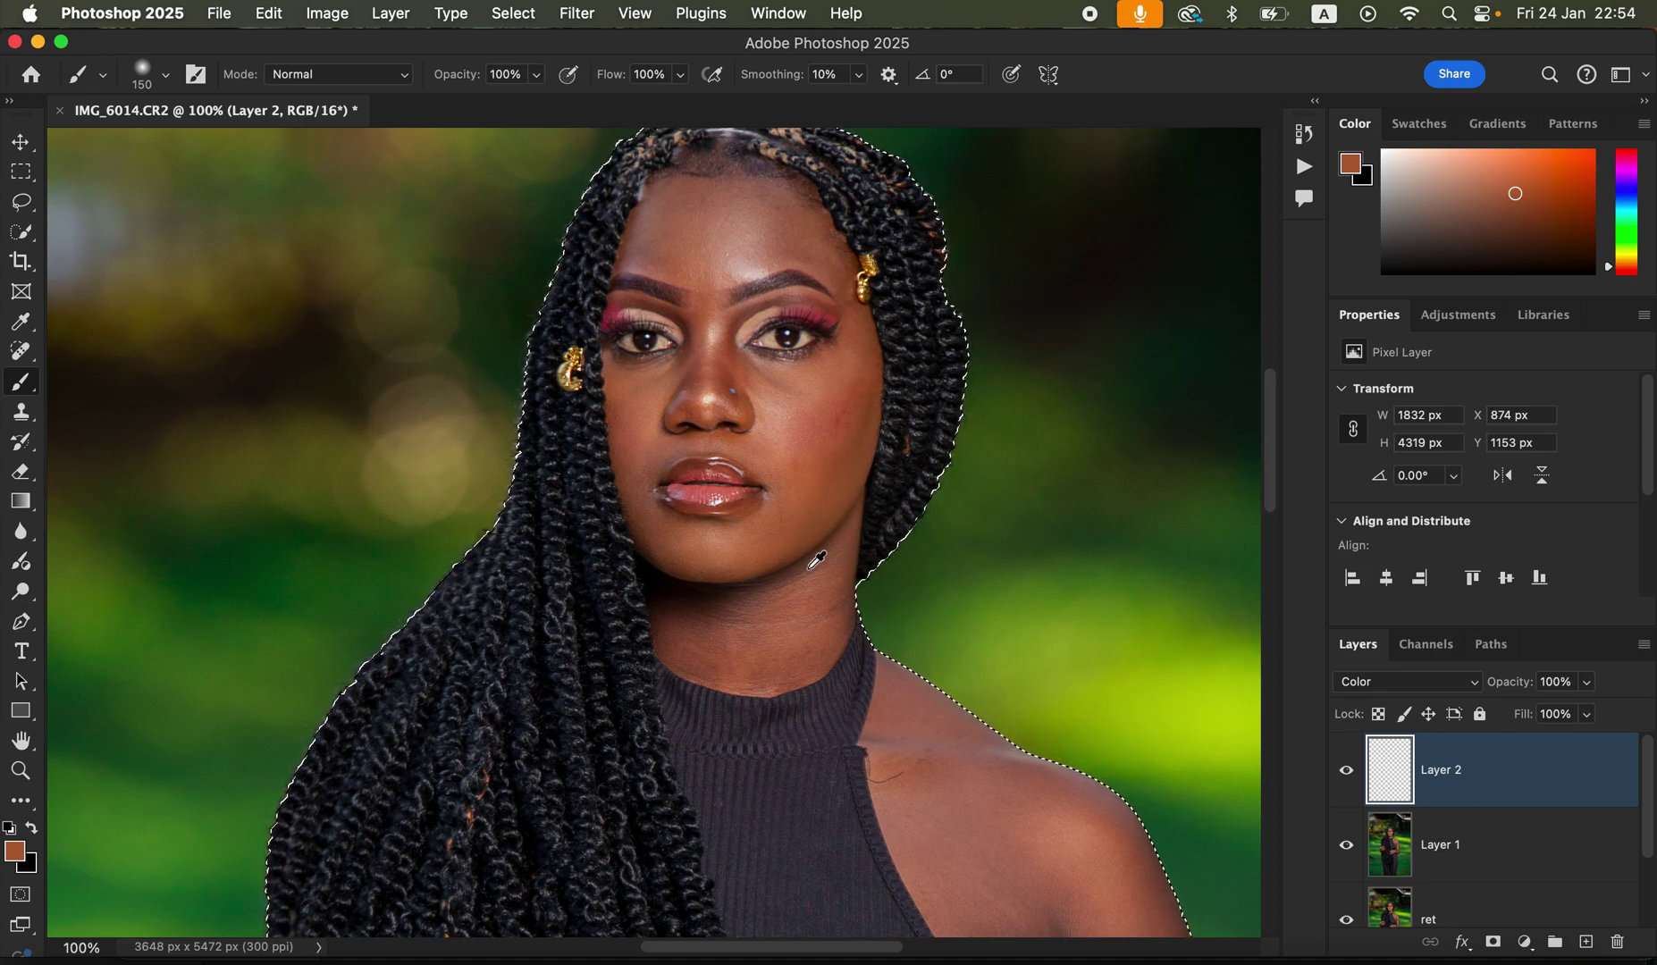
Step: Compare skin tones on the cheek and jaw, and sample the warm tone of the cheek as the foreground colour
scroll(856, 646, "down", 10)
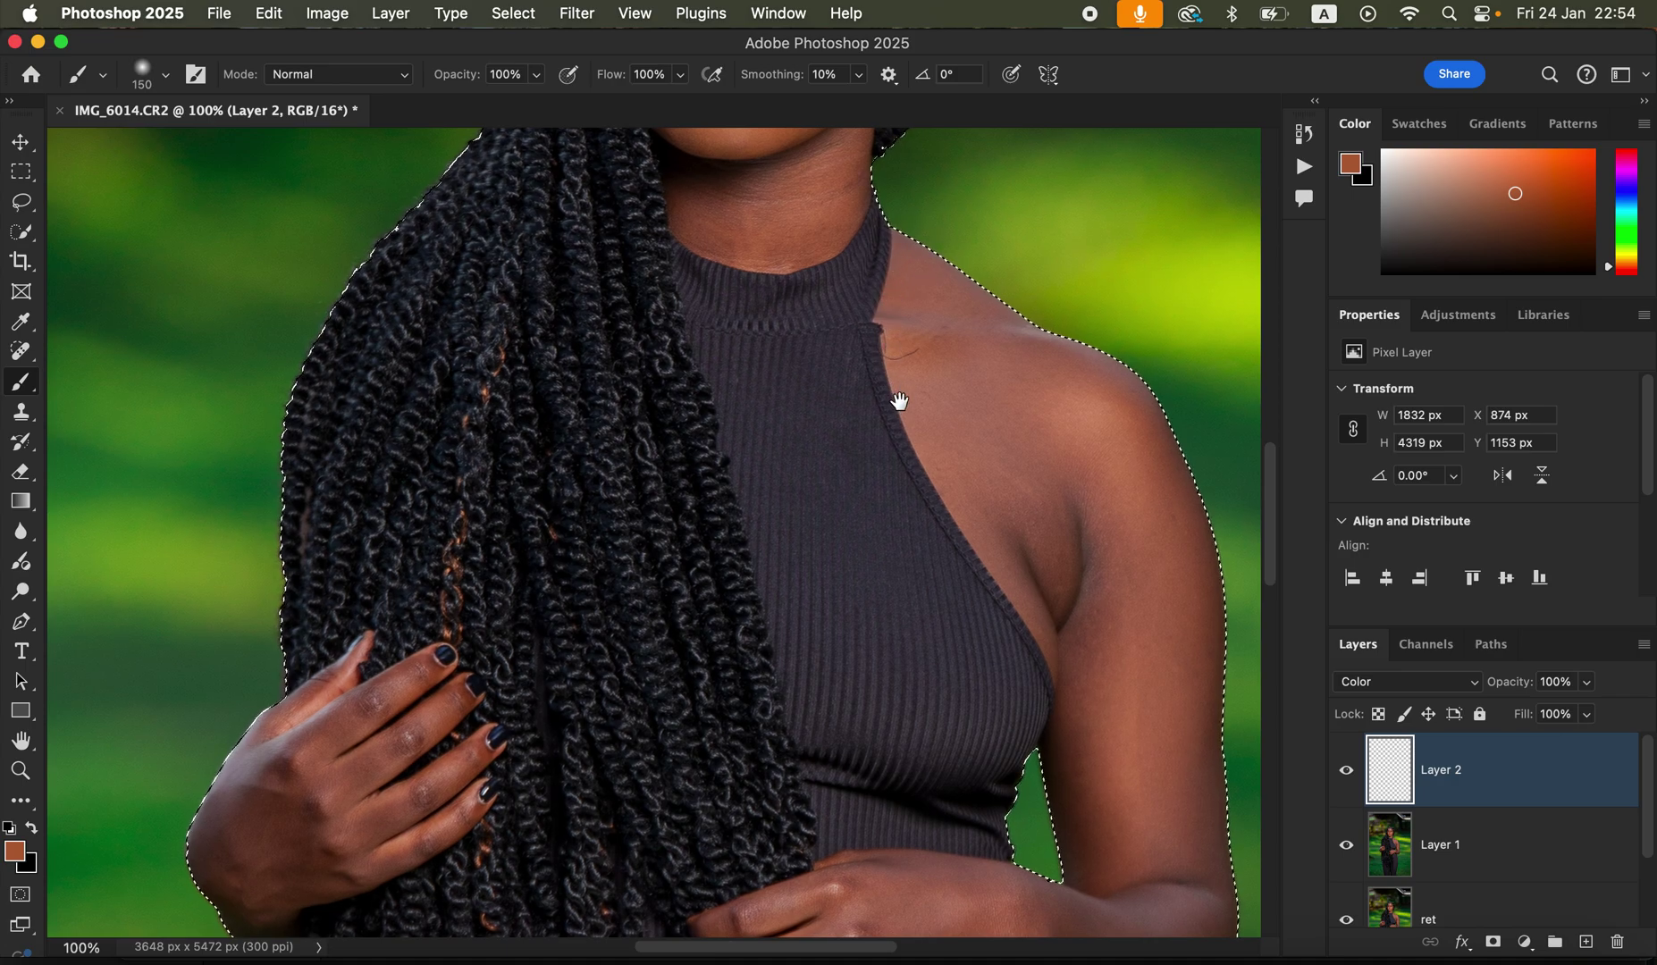
scroll(776, 420, "up", 10)
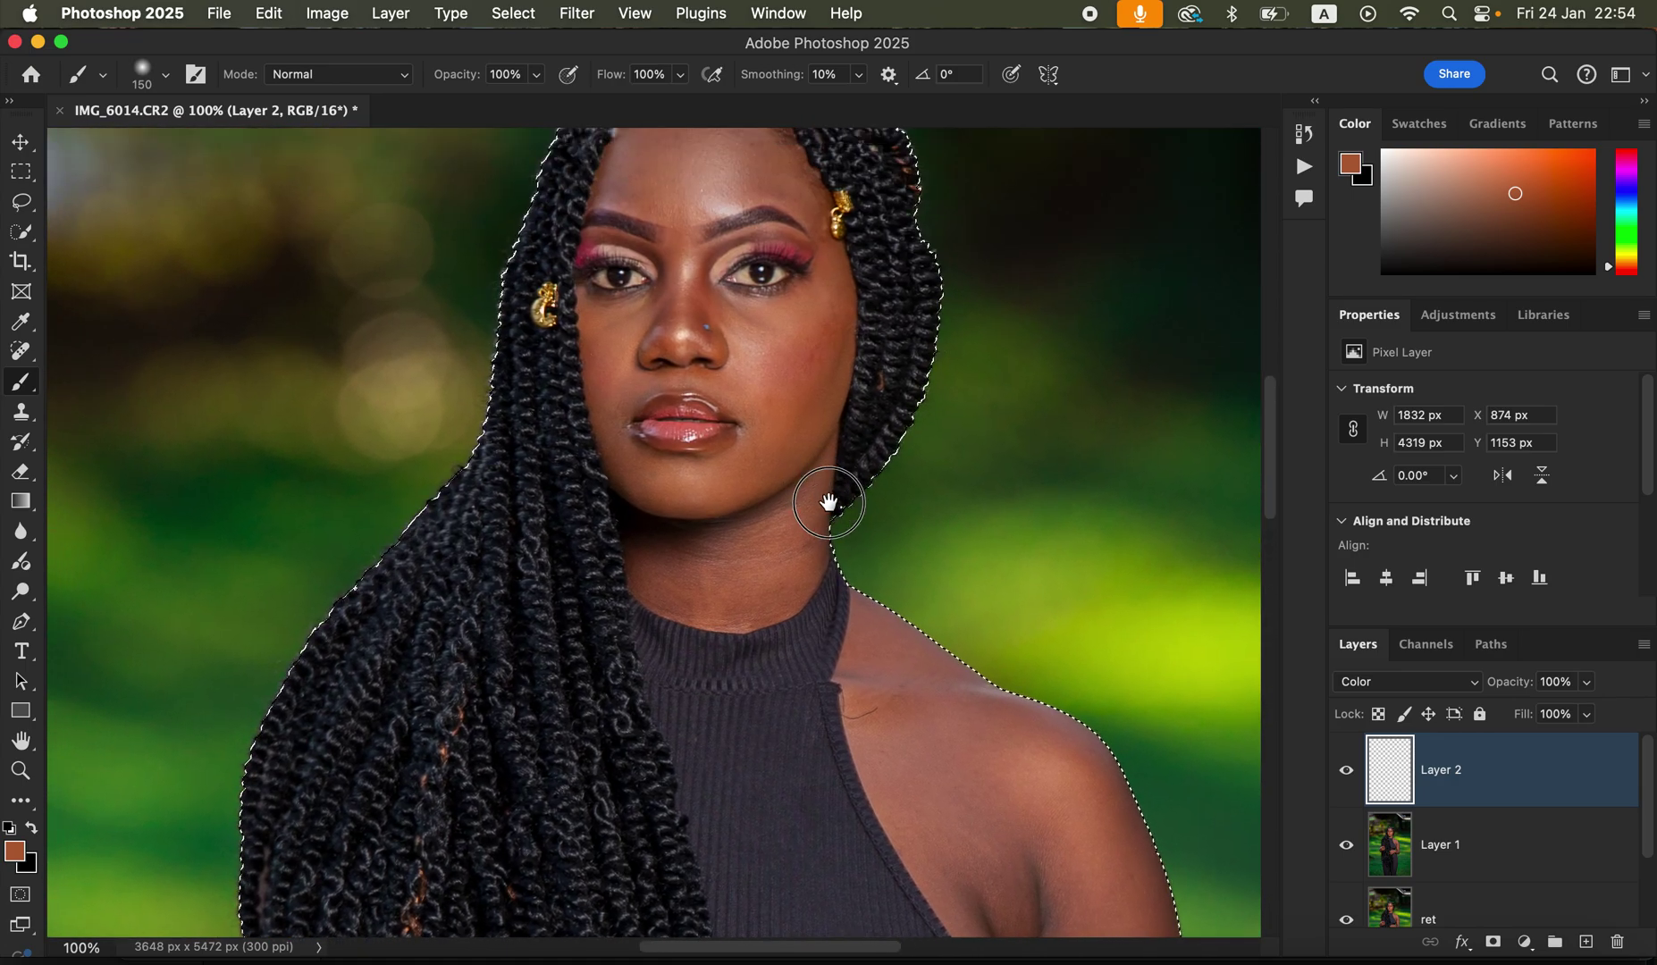
scroll(852, 543, "up", 3)
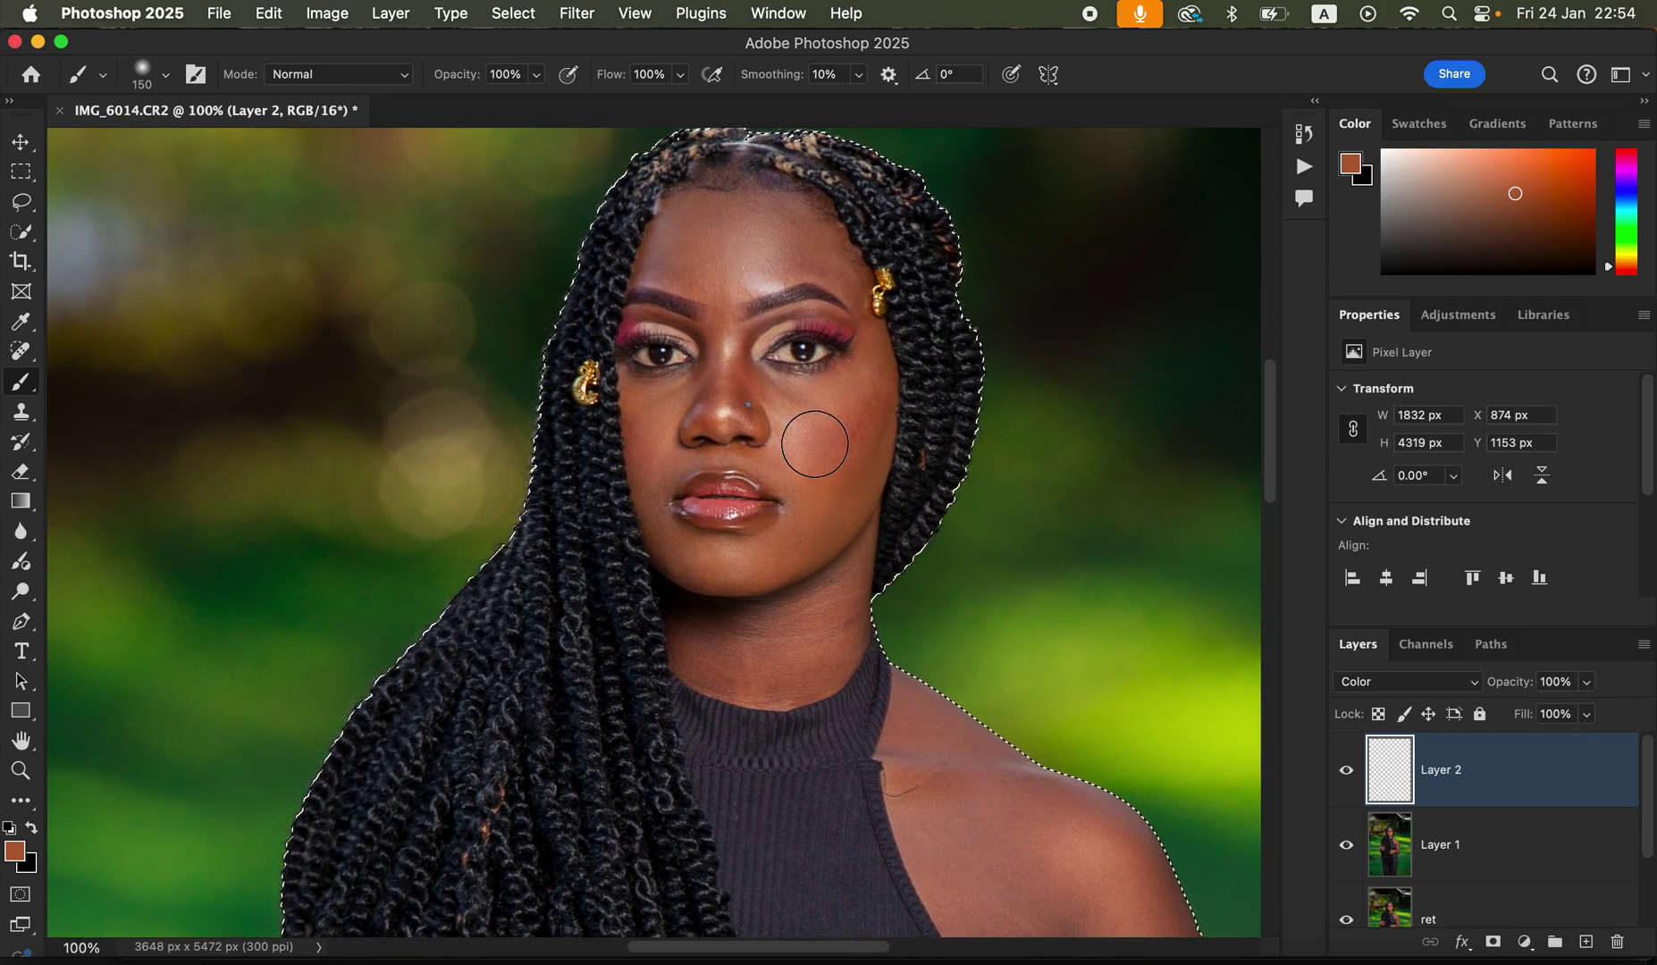
left_click(874, 382, "alt")
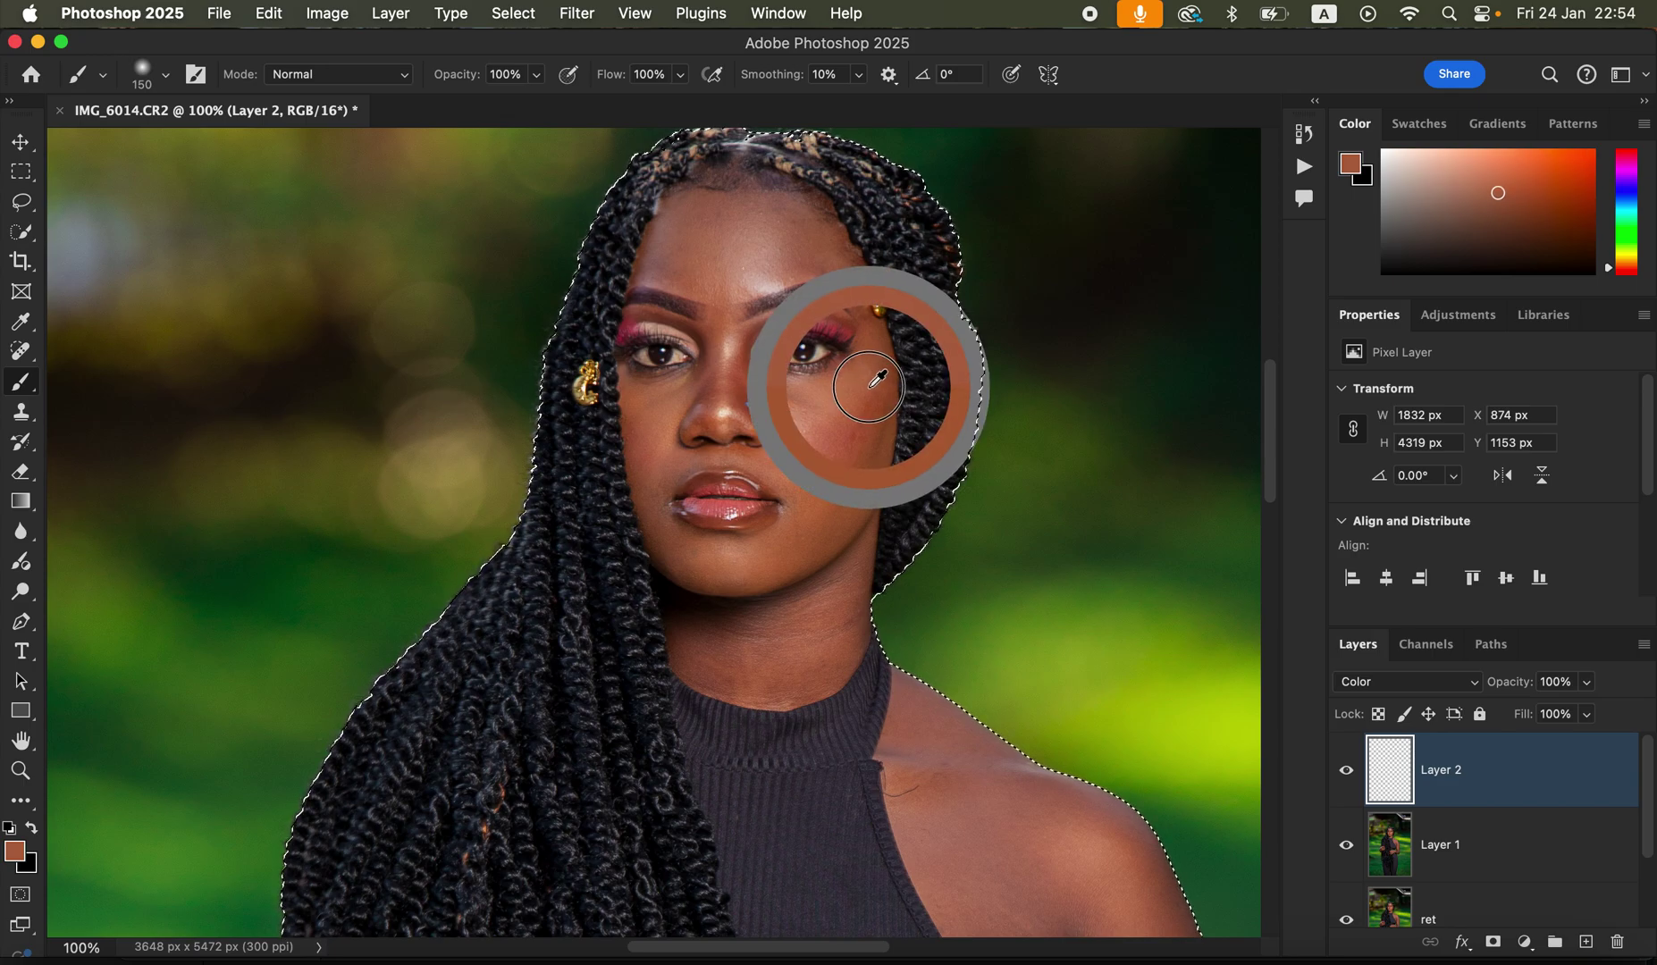
left_click(804, 543, "alt")
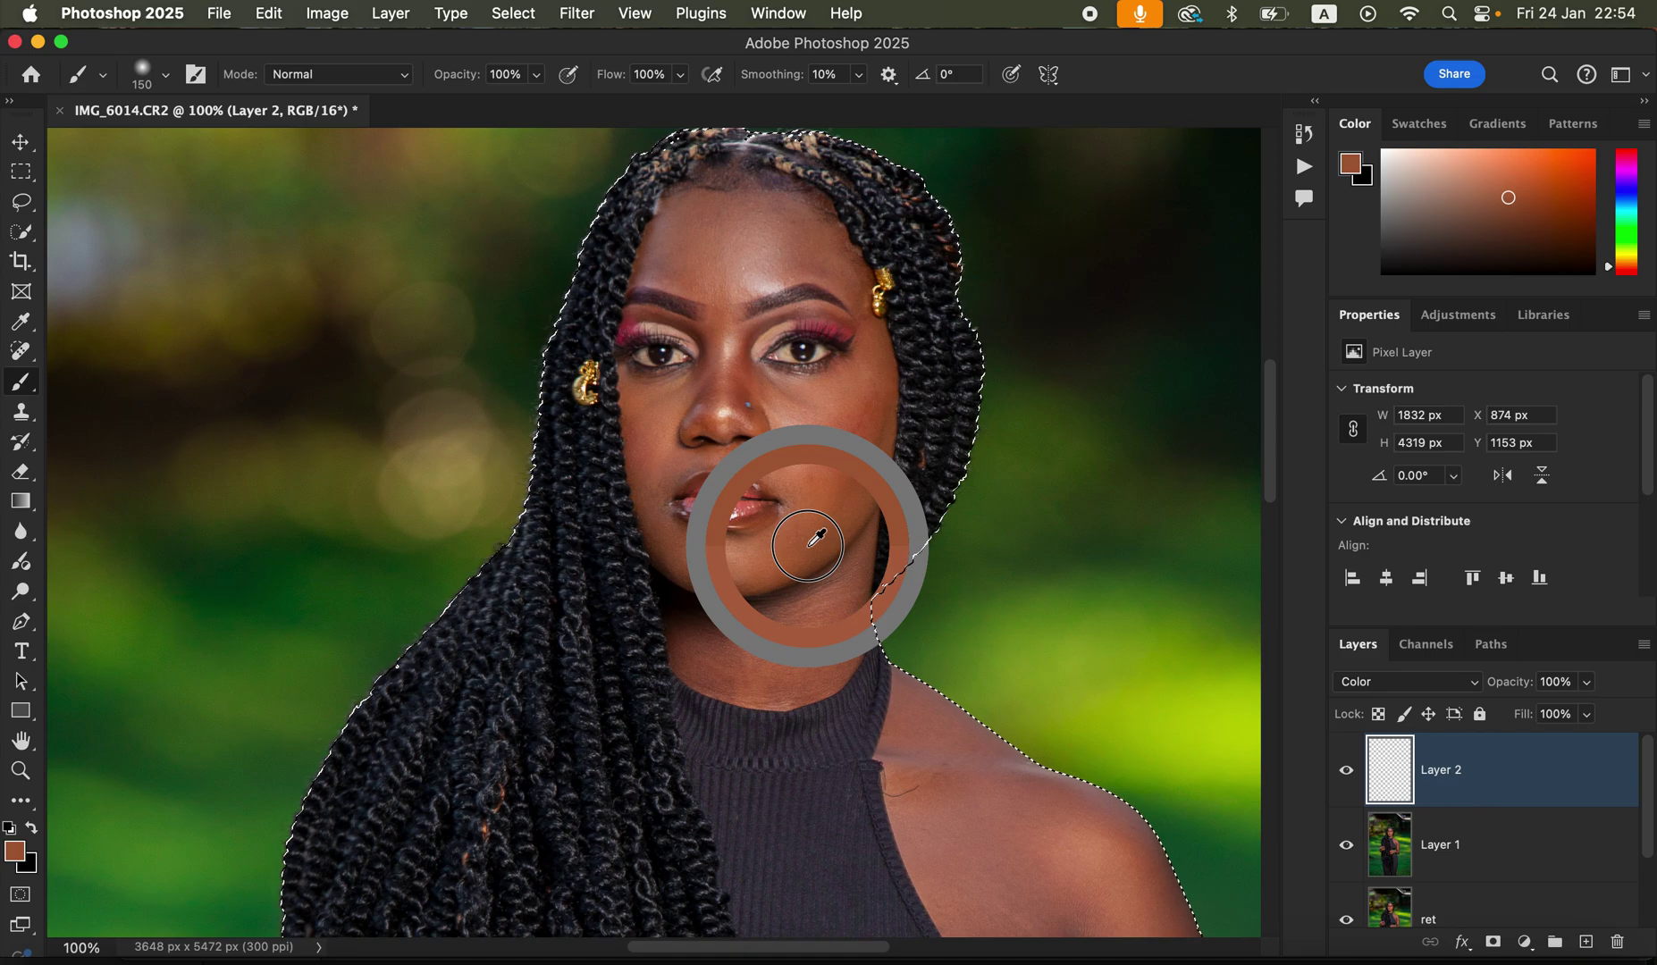
left_click(795, 522, "alt")
left_click(862, 419, "alt")
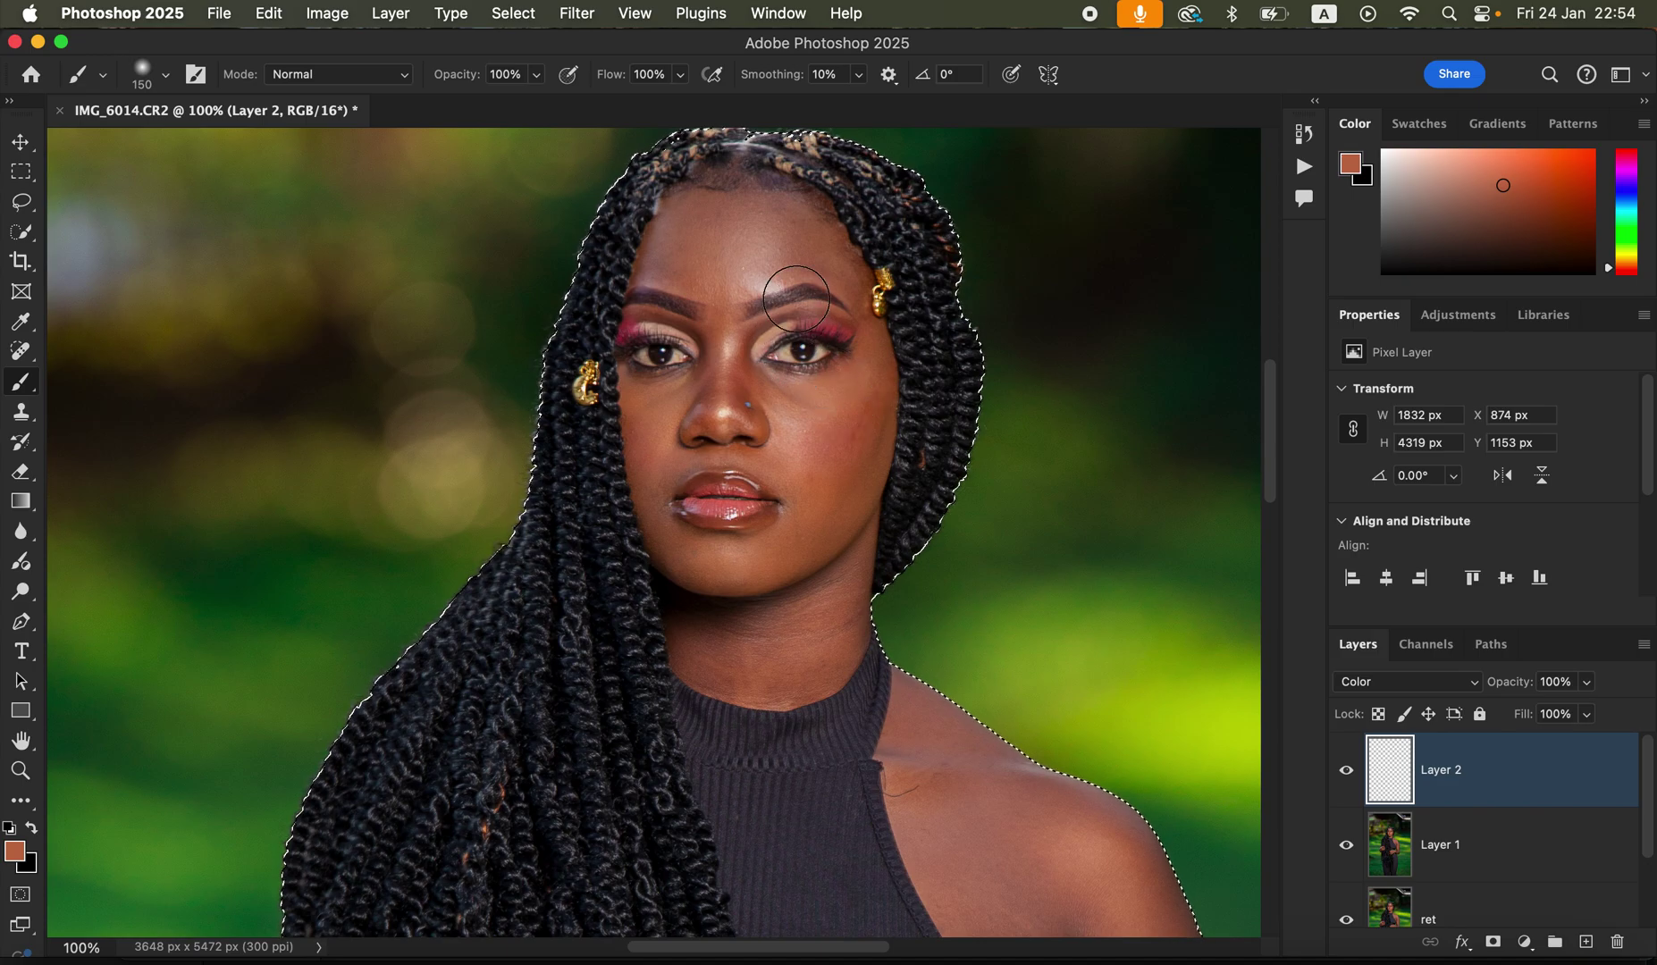
Step: Paint the sampled skin tone over the face on Layer 2, reducing the brush from 150 to 80 px for finer areas
mouse_move(728, 222)
left_mouse_down()
mouse_move(706, 263)
mouse_move(767, 235)
mouse_move(726, 245)
mouse_move(725, 392)
mouse_move(669, 405)
mouse_move(797, 433)
mouse_move(796, 452)
mouse_move(838, 478)
mouse_move(830, 437)
mouse_move(829, 510)
mouse_move(802, 525)
mouse_move(857, 446)
mouse_move(787, 590)
mouse_move(714, 587)
mouse_move(713, 608)
mouse_move(783, 658)
mouse_move(815, 618)
mouse_move(684, 558)
mouse_move(657, 438)
mouse_move(851, 396)
mouse_move(850, 432)
left_mouse_up()
key("bracketleft")
key("bracketleft")
key("bracketleft")
key("bracketleft")
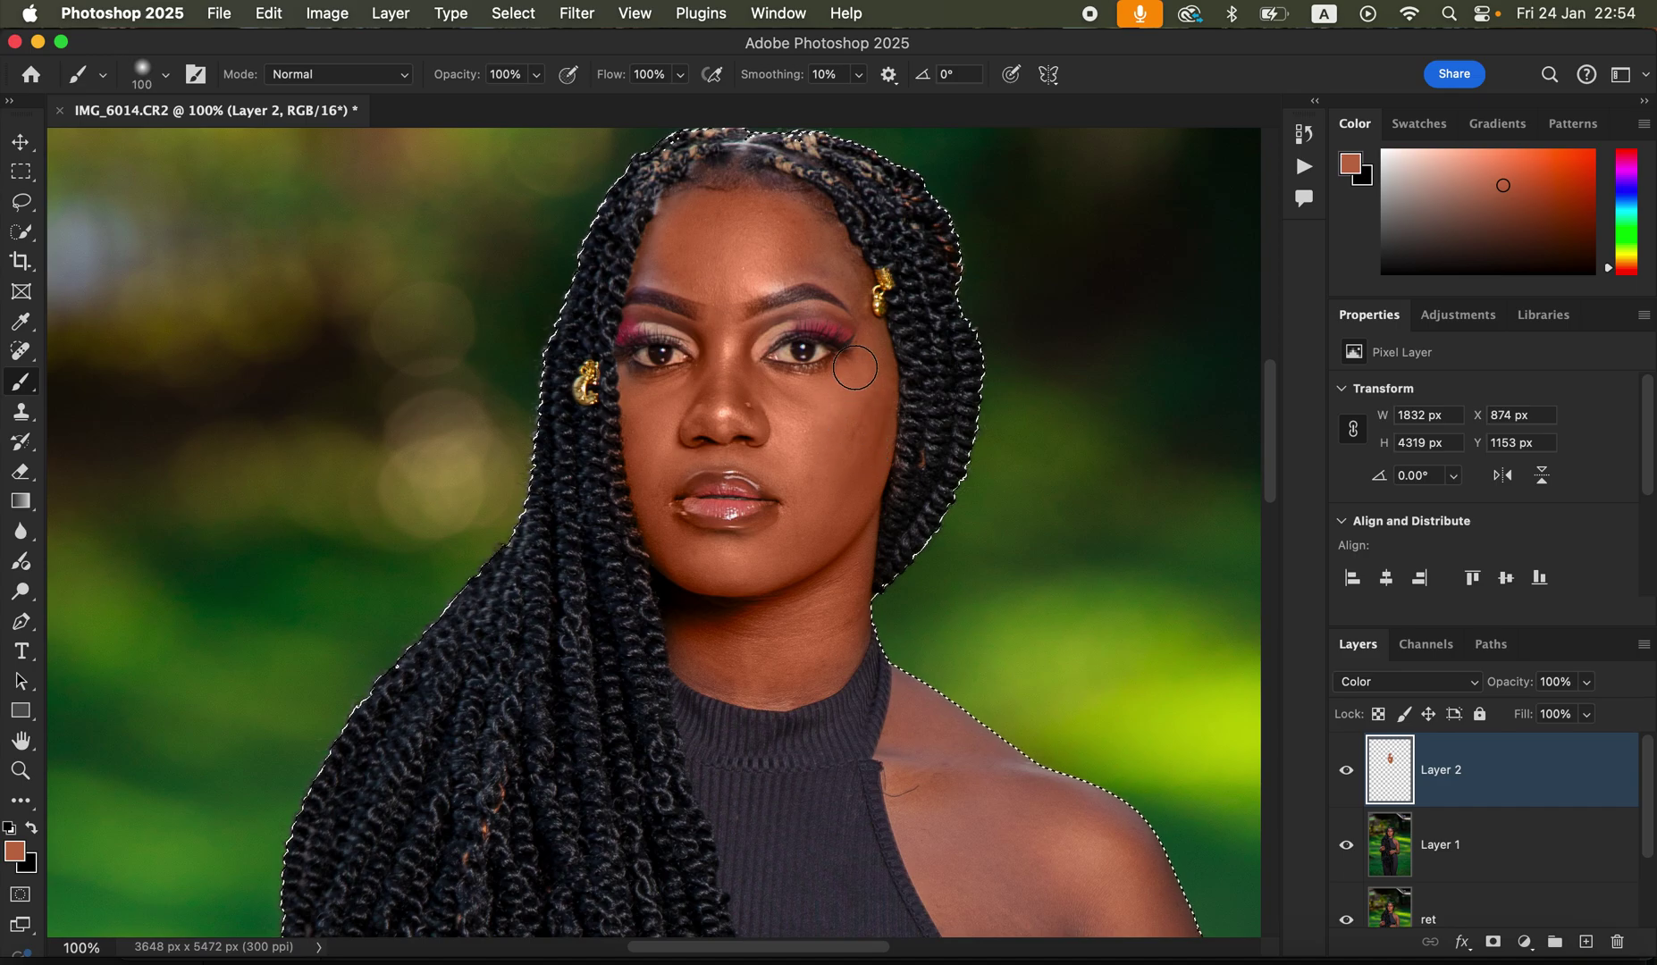
mouse_move(786, 264)
left_mouse_down()
mouse_move(850, 286)
mouse_move(830, 264)
mouse_move(704, 281)
mouse_move(635, 268)
mouse_move(720, 243)
mouse_move(700, 203)
mouse_move(771, 194)
mouse_move(731, 280)
left_mouse_up()
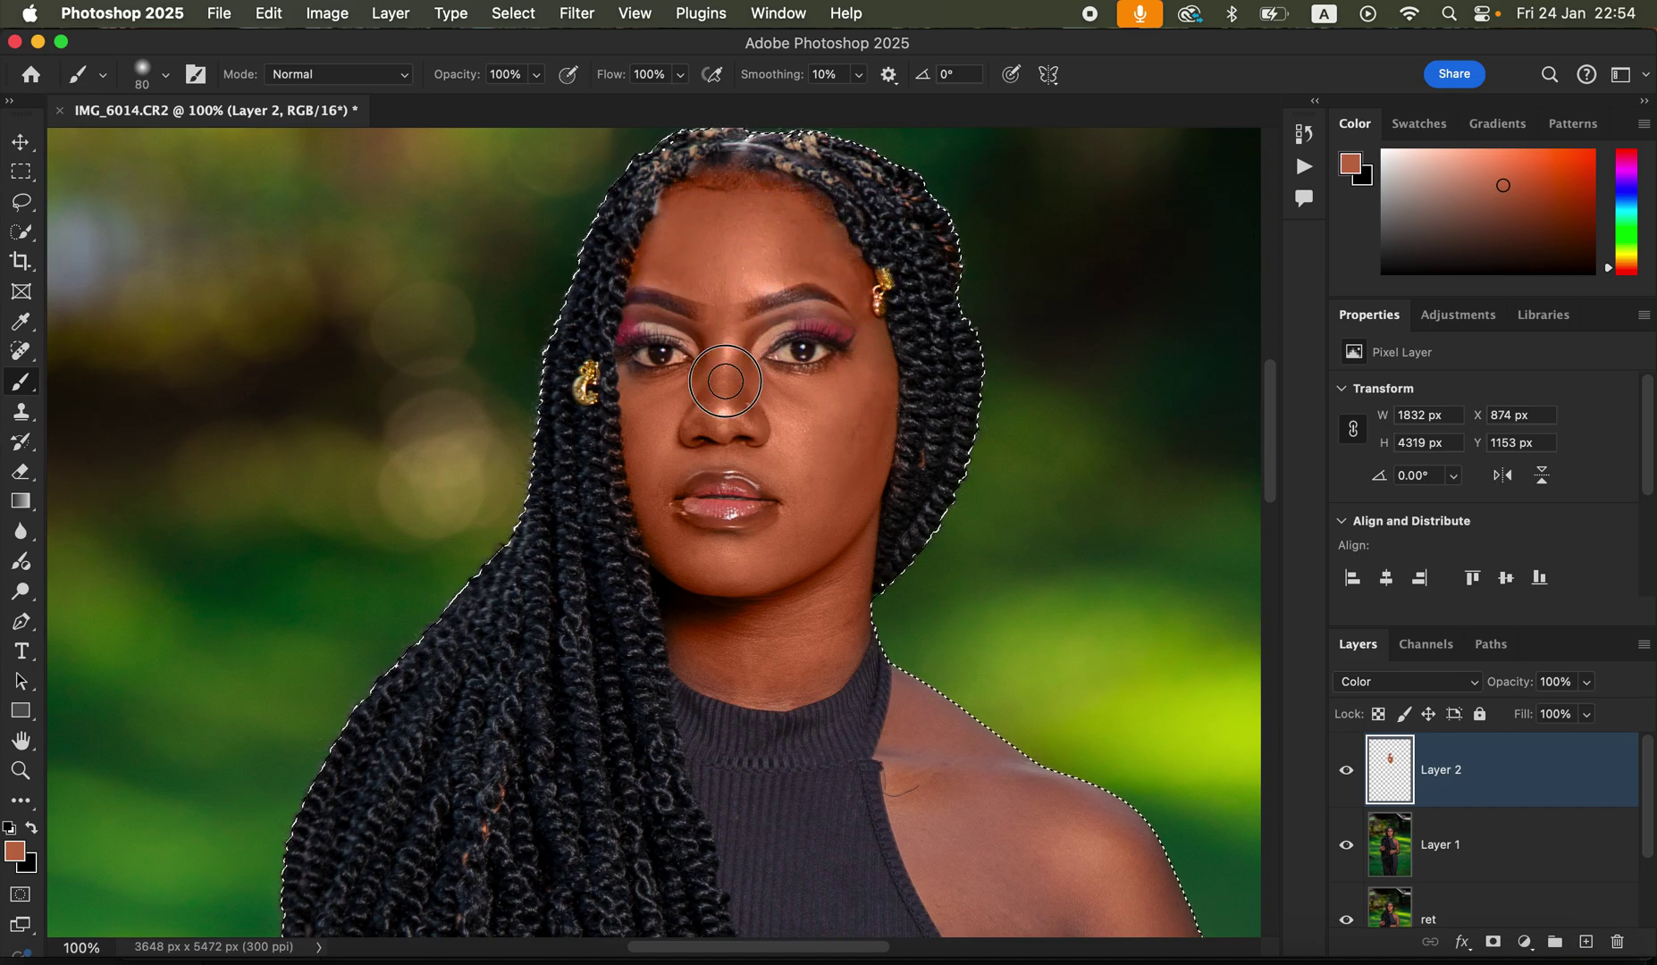
mouse_move(659, 447)
left_mouse_down()
mouse_move(795, 449)
mouse_move(873, 340)
mouse_move(859, 453)
mouse_move(820, 539)
mouse_move(773, 614)
mouse_move(695, 644)
mouse_move(751, 688)
mouse_move(828, 669)
mouse_move(867, 509)
mouse_move(853, 462)
mouse_move(709, 456)
mouse_move(632, 372)
mouse_move(667, 248)
mouse_move(764, 228)
left_mouse_up()
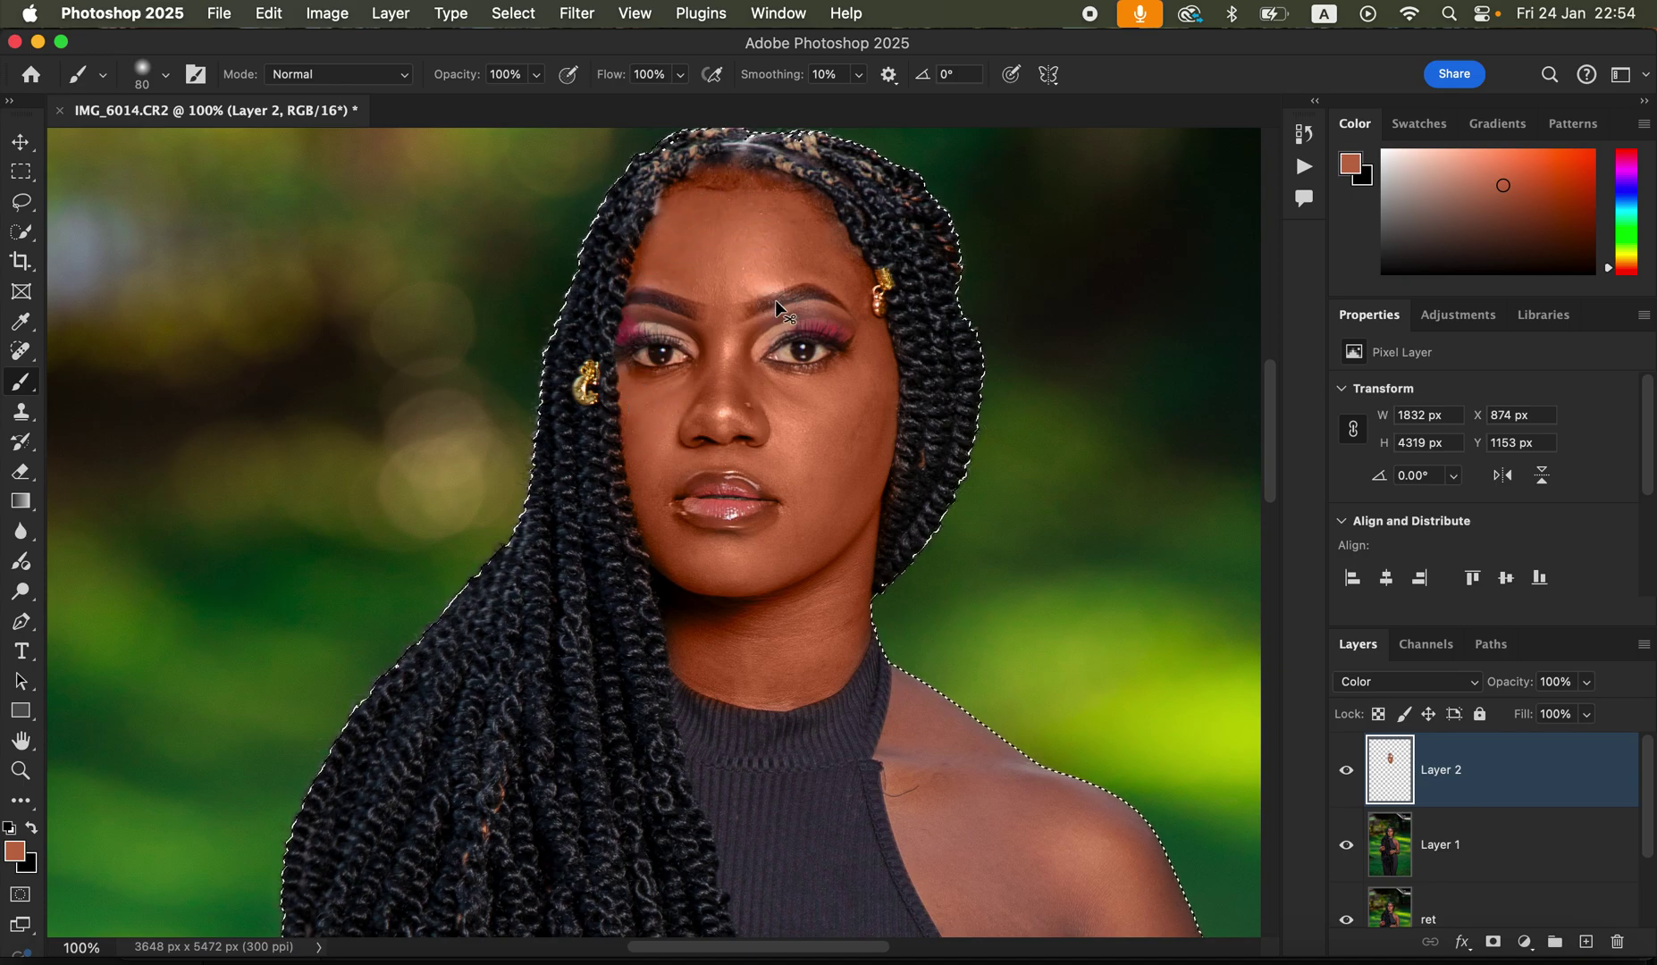
Step: Enlarge the brush to 250 px and paint the sampled skin tone over the bare shoulder and arm
key("super+minus")
key("super+minus")
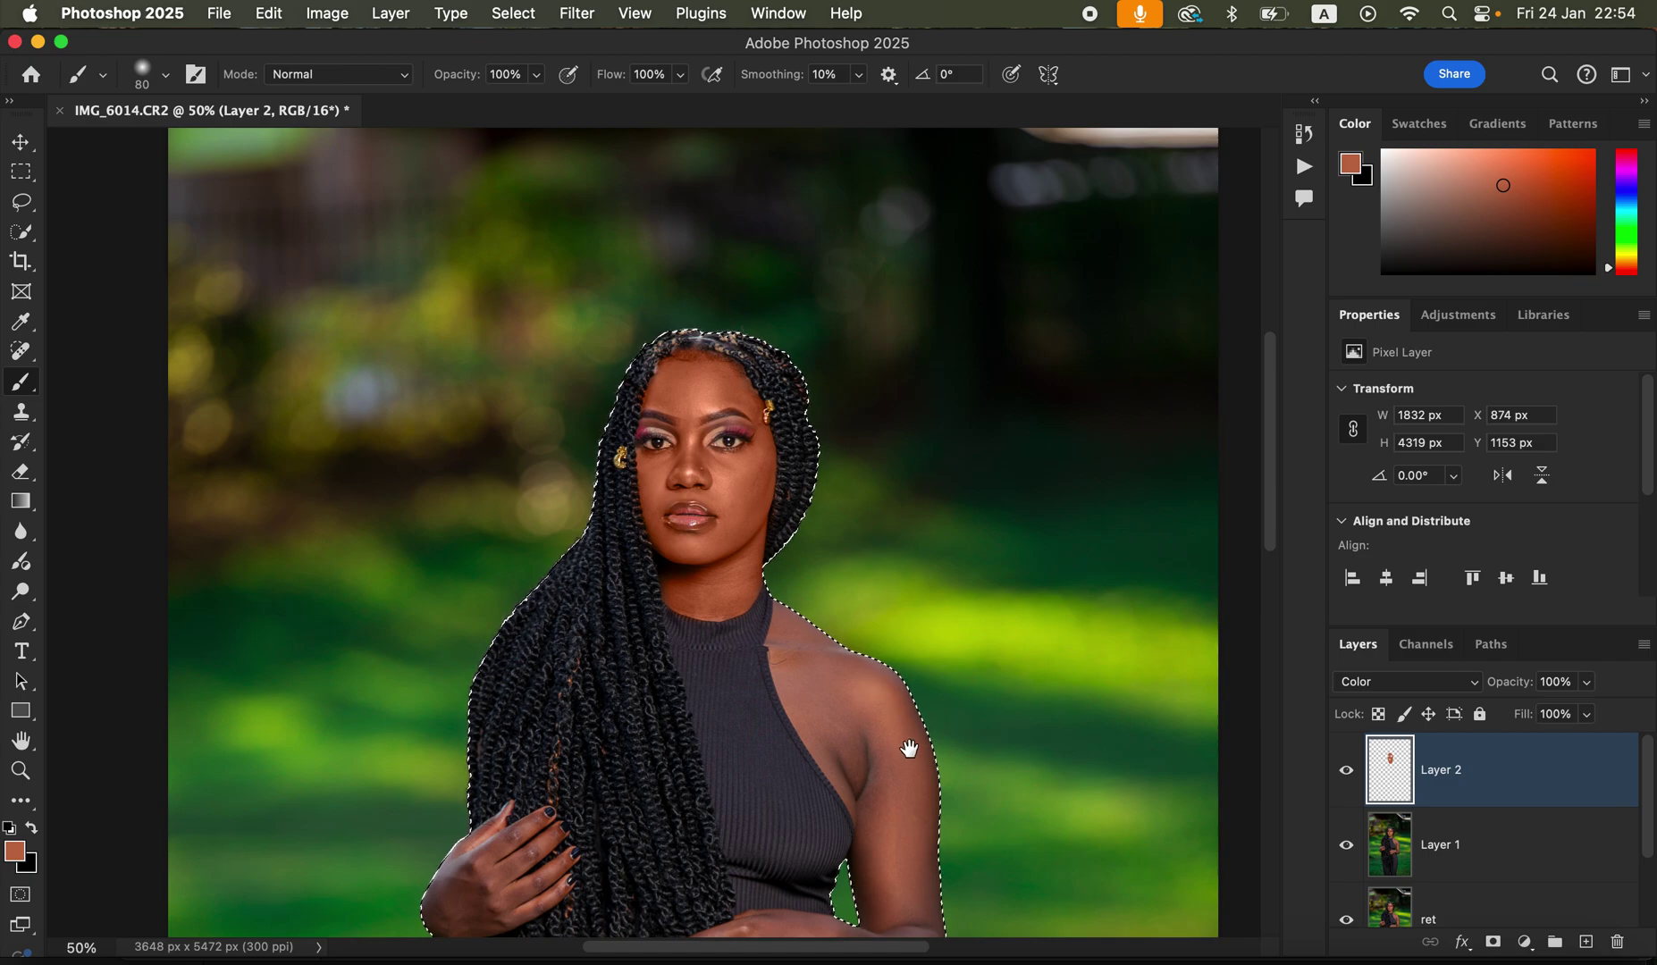
left_click_drag(907, 751, 906, 525)
key("bracketright")
key("bracketright")
key("bracketright")
key("bracketright")
key("bracketright")
key("bracketright")
key("bracketright")
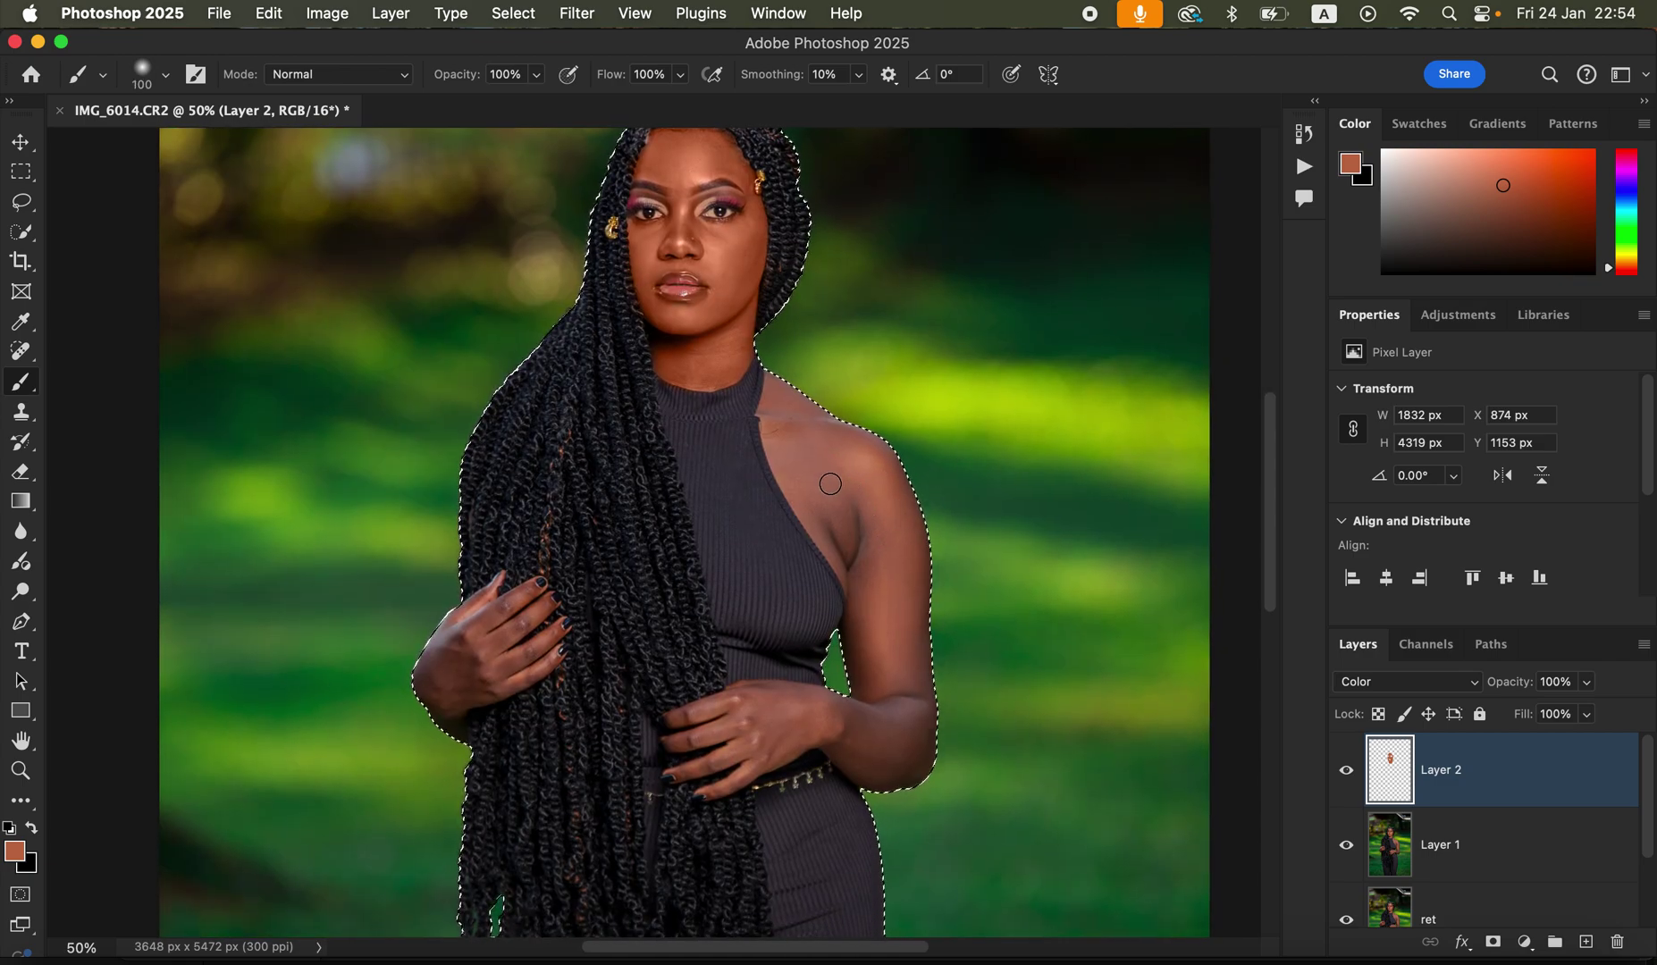
mouse_move(794, 439)
left_mouse_down()
mouse_move(861, 493)
mouse_move(826, 497)
mouse_move(888, 601)
mouse_move(901, 721)
mouse_move(884, 745)
mouse_move(782, 727)
mouse_move(850, 725)
mouse_move(881, 764)
mouse_move(897, 676)
mouse_move(893, 570)
mouse_move(858, 447)
mouse_move(819, 437)
mouse_move(785, 393)
mouse_move(903, 519)
mouse_move(848, 454)
mouse_move(880, 464)
mouse_move(920, 577)
left_mouse_up()
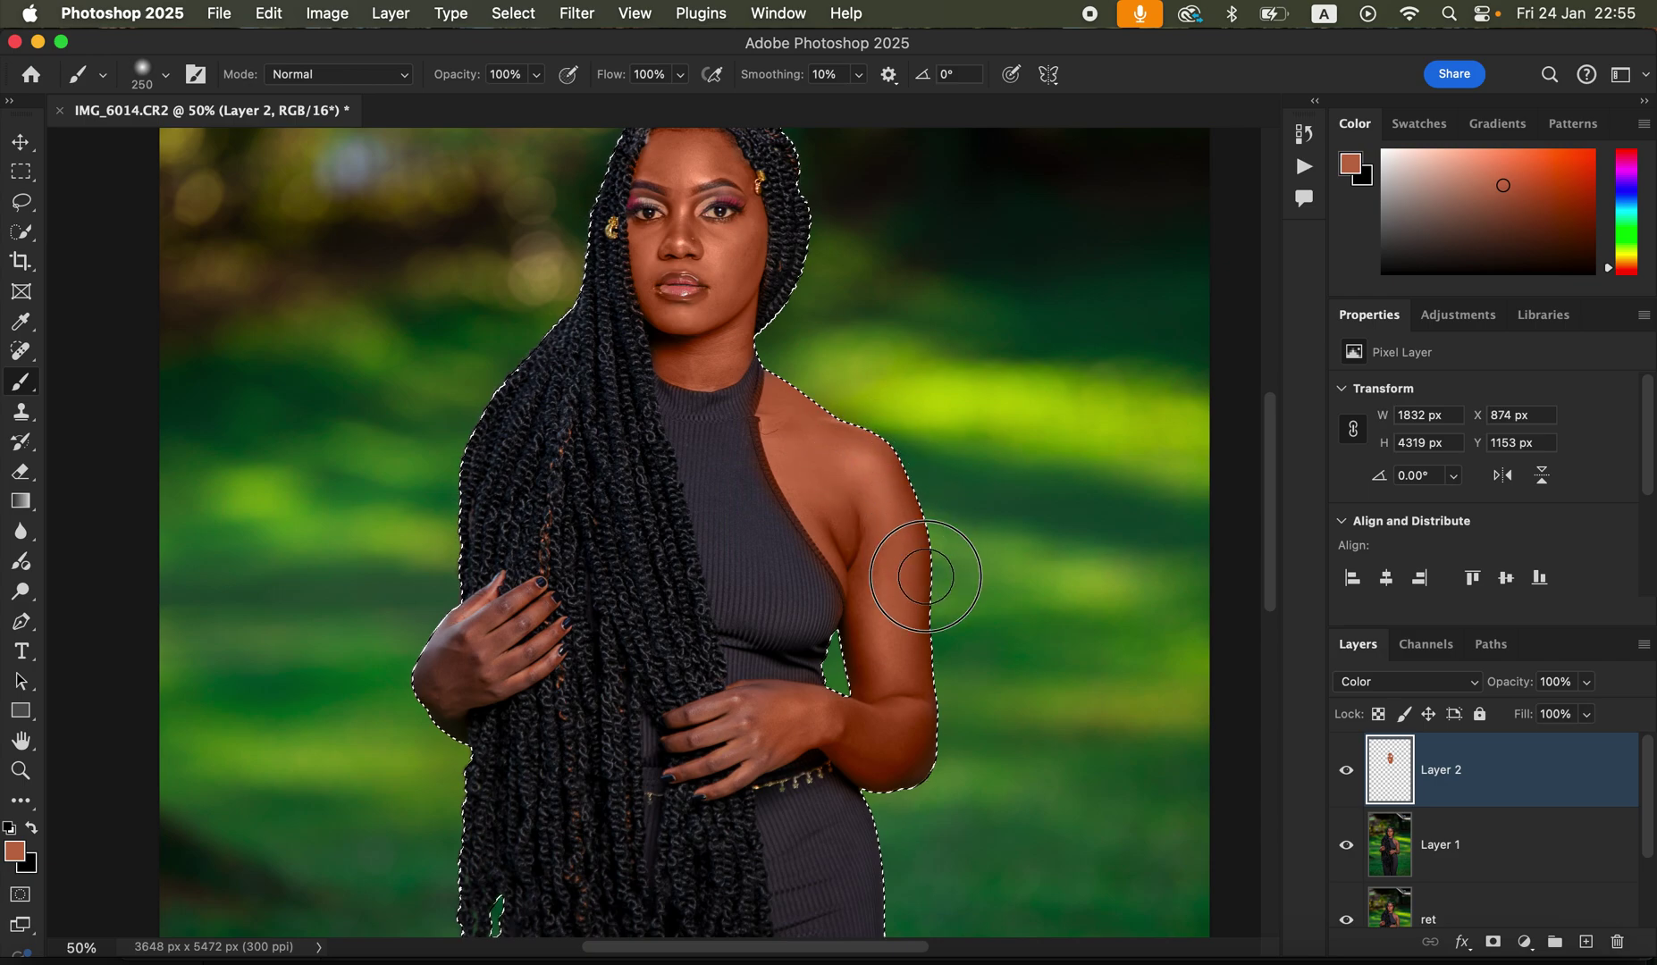
Step: Reduce the brush to 100 px and paint the skin tone over the hand holding the braids
key("bracketleft")
key("bracketleft")
key("bracketleft")
key("bracketleft")
key("bracketleft")
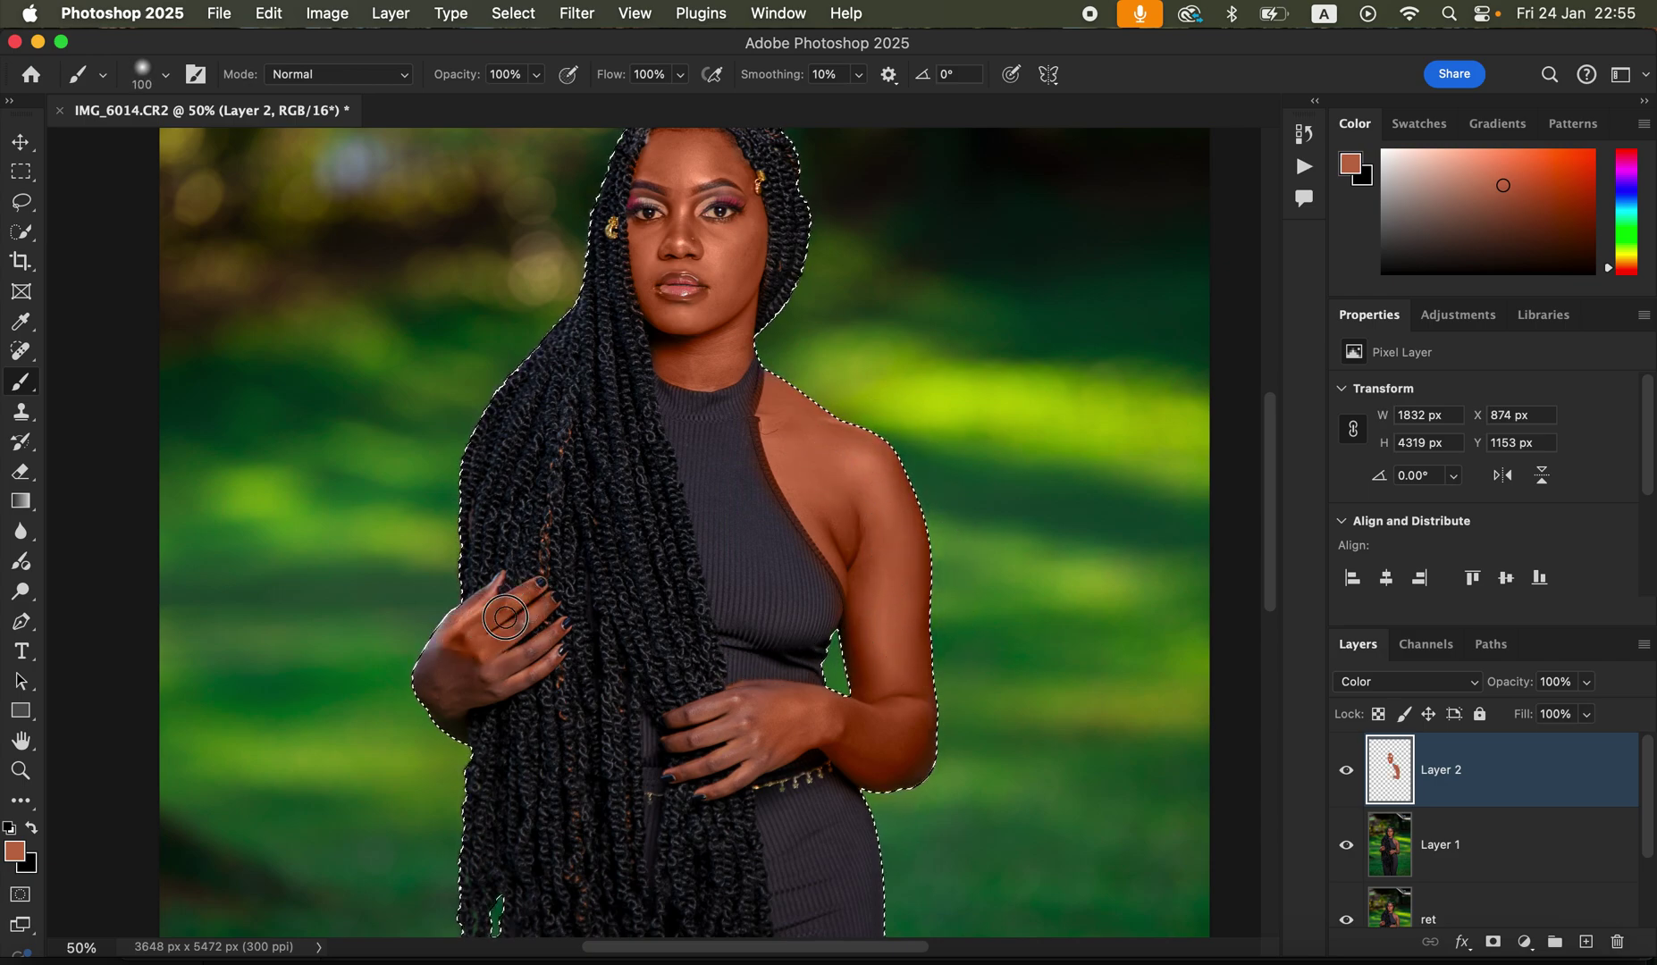
left_click_drag(546, 657, 490, 694)
mouse_move(439, 650)
left_mouse_down()
mouse_move(488, 599)
mouse_move(475, 630)
left_mouse_up()
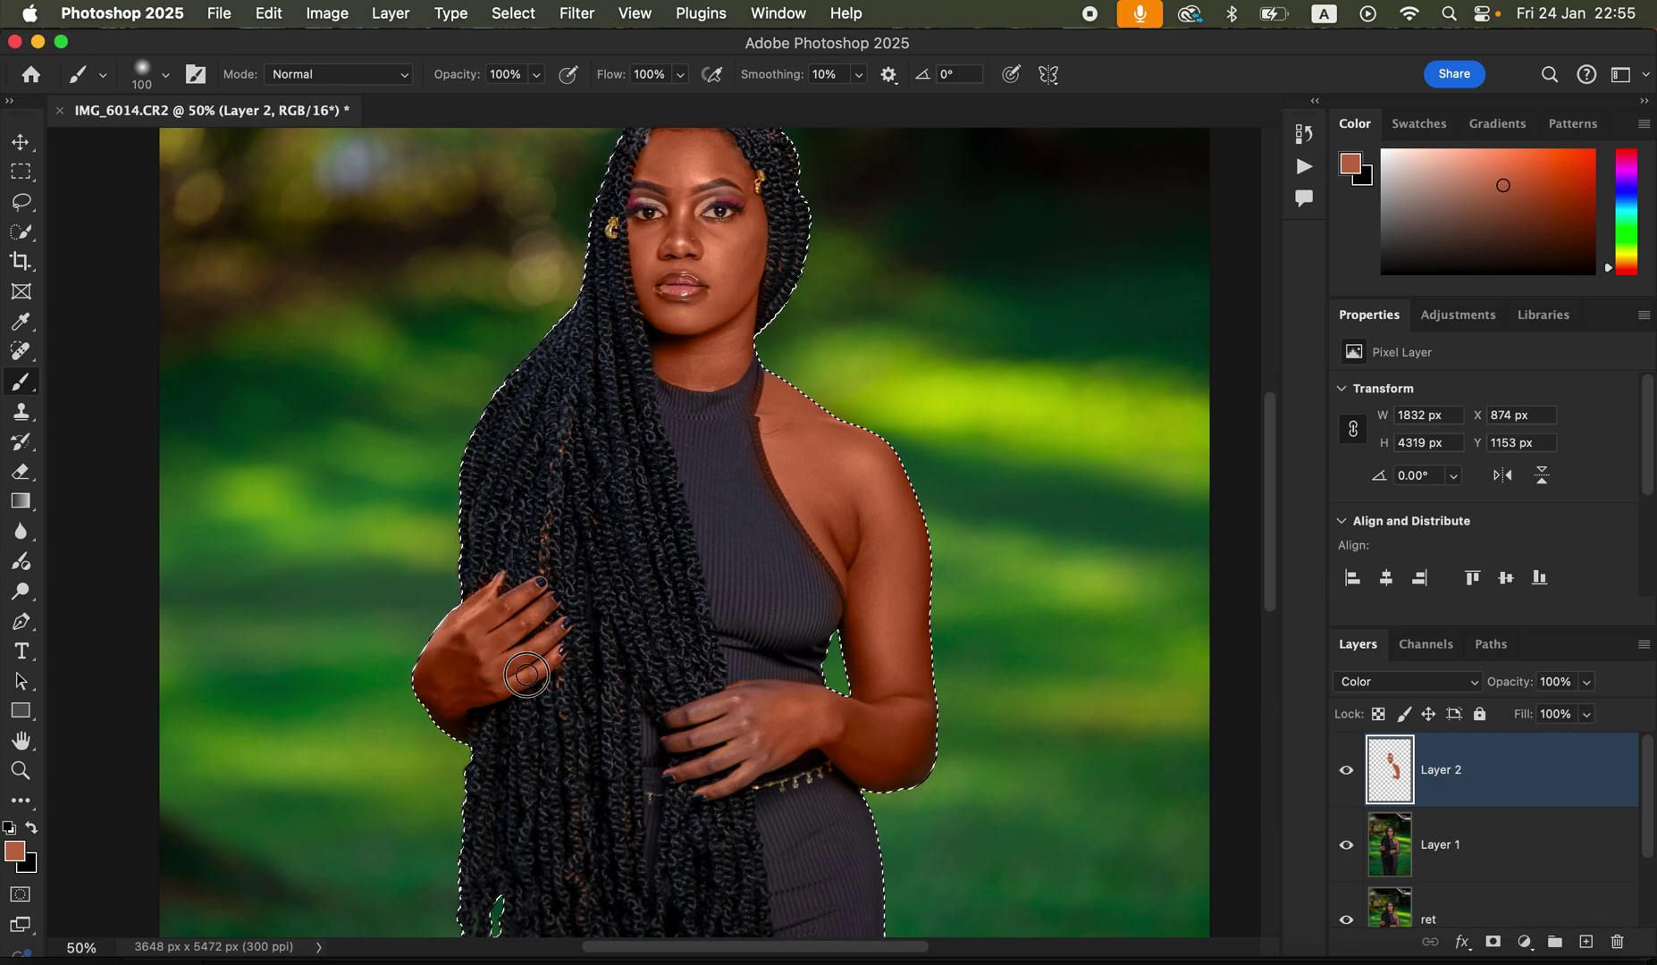
Step: Paint the skin tone over the hand at the waist and its forearm, and check coverage down to the neck
mouse_move(773, 714)
left_mouse_down()
mouse_move(705, 712)
mouse_move(739, 700)
mouse_move(742, 714)
mouse_move(676, 743)
mouse_move(748, 740)
mouse_move(674, 774)
mouse_move(767, 737)
mouse_move(731, 785)
mouse_move(822, 738)
mouse_move(777, 713)
left_mouse_up()
mouse_move(771, 767)
left_mouse_down()
mouse_move(715, 793)
mouse_move(722, 729)
mouse_move(756, 712)
mouse_move(763, 735)
mouse_move(847, 507)
mouse_move(874, 670)
mouse_move(895, 599)
mouse_move(858, 451)
mouse_move(882, 547)
left_mouse_up()
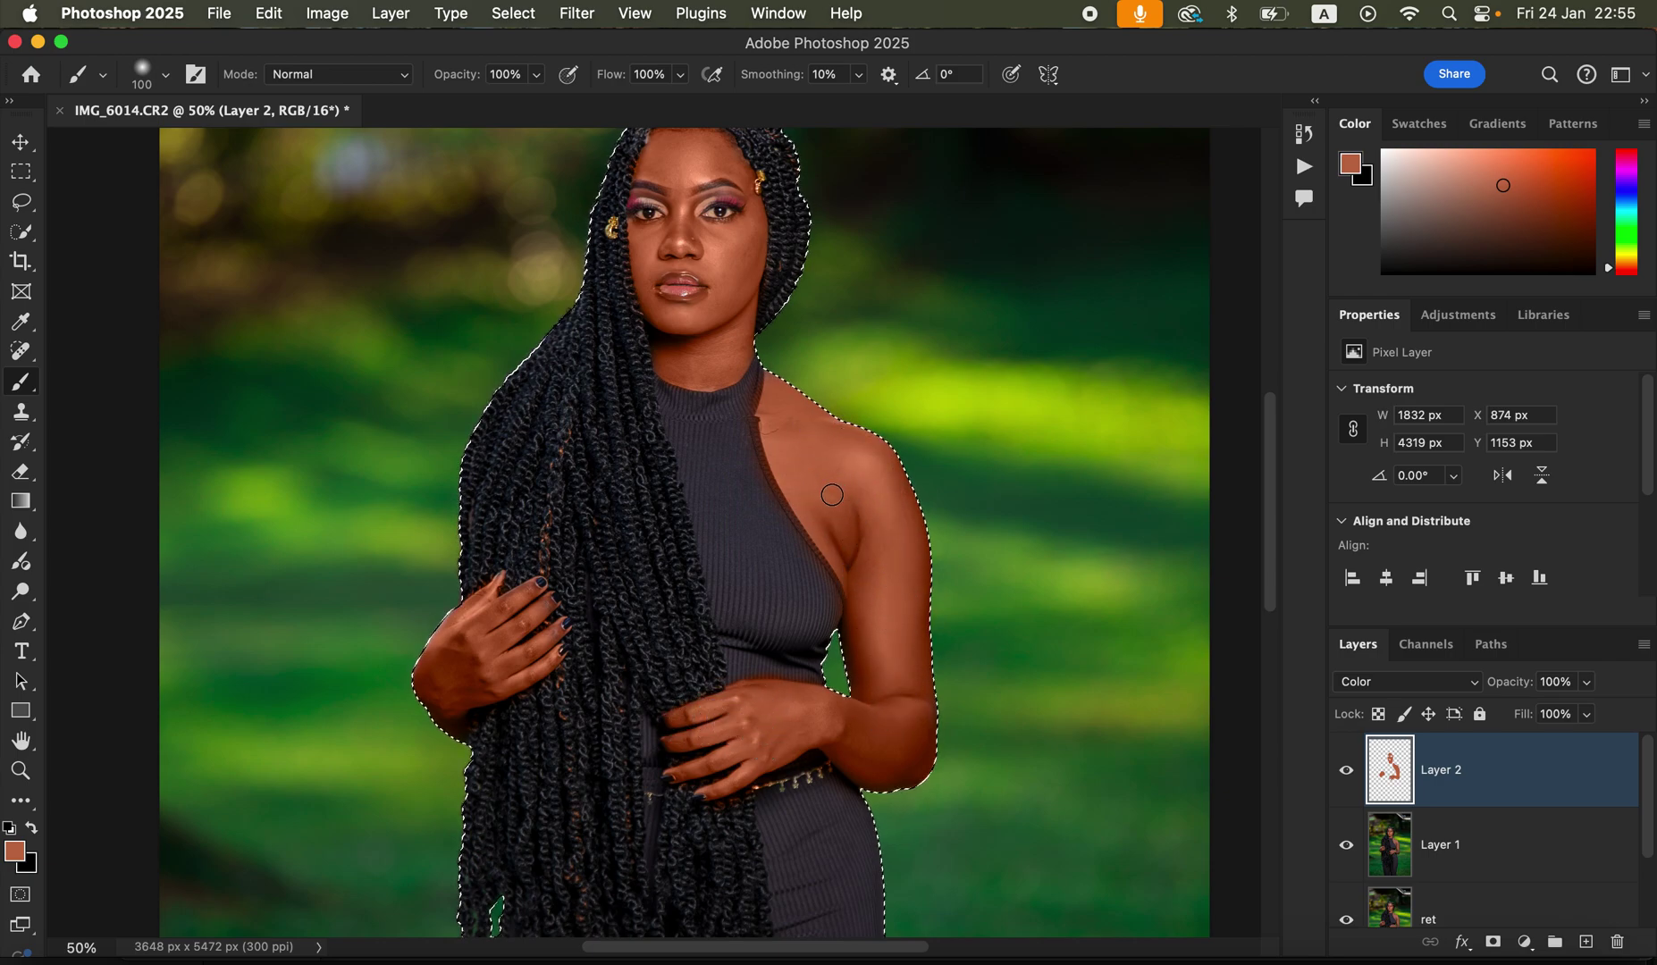
key("super+plus")
key("super+plus")
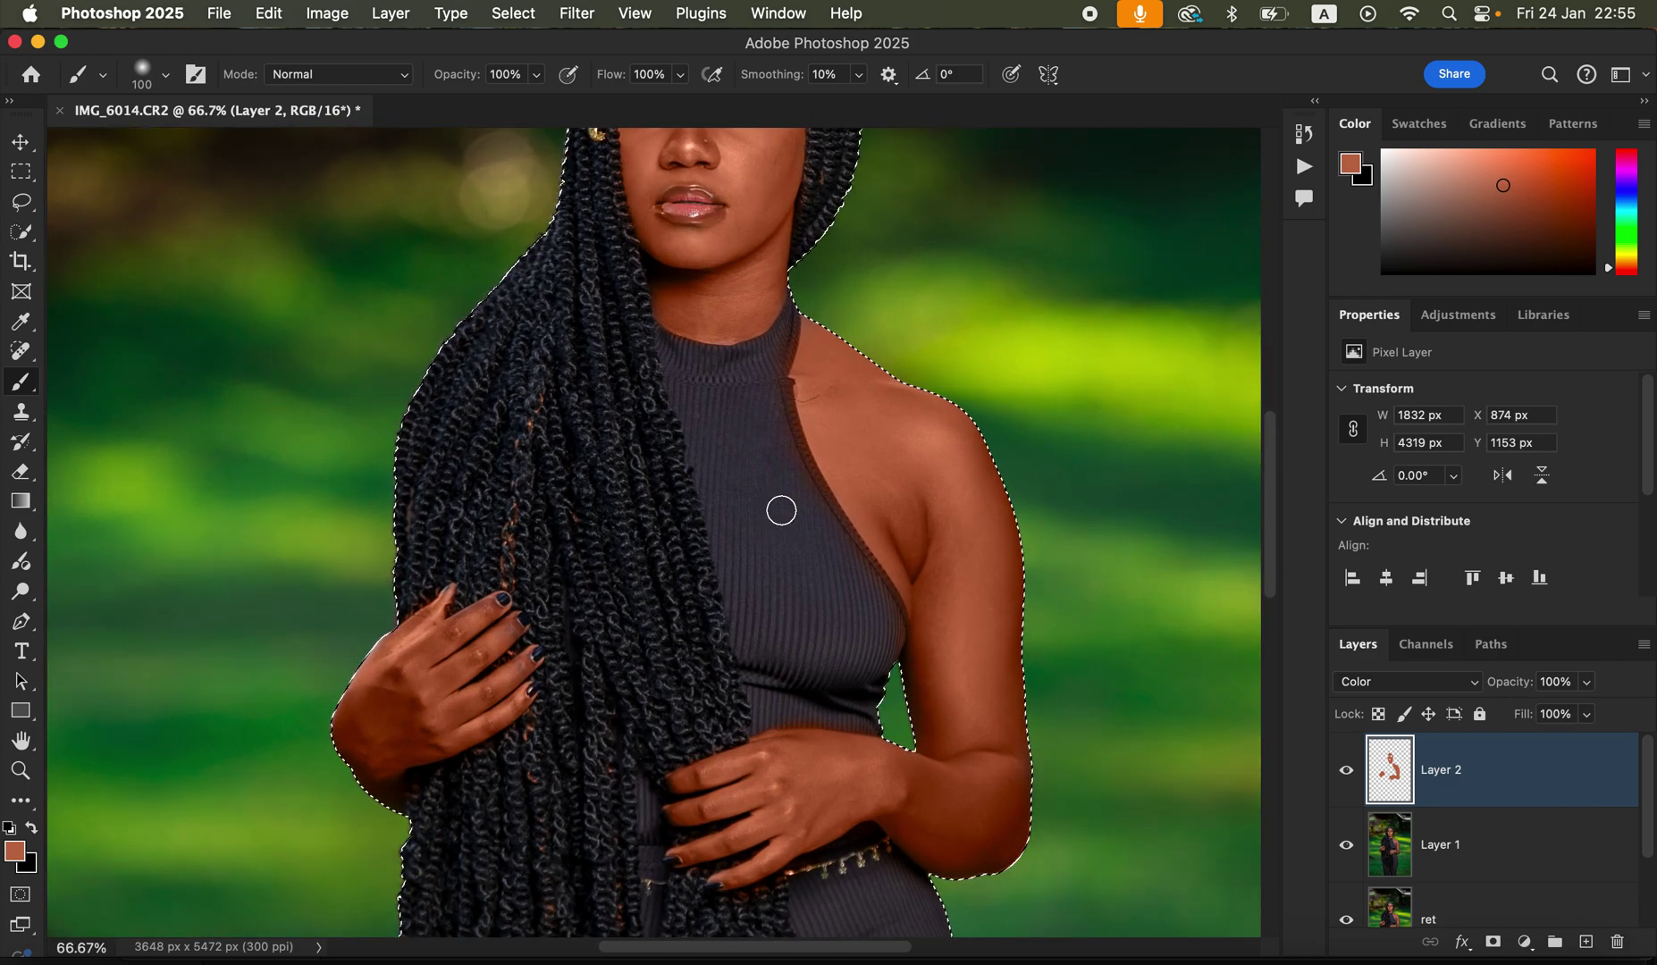
mouse_move(934, 781)
left_mouse_down()
mouse_move(825, 781)
mouse_move(773, 817)
mouse_move(788, 784)
left_mouse_up()
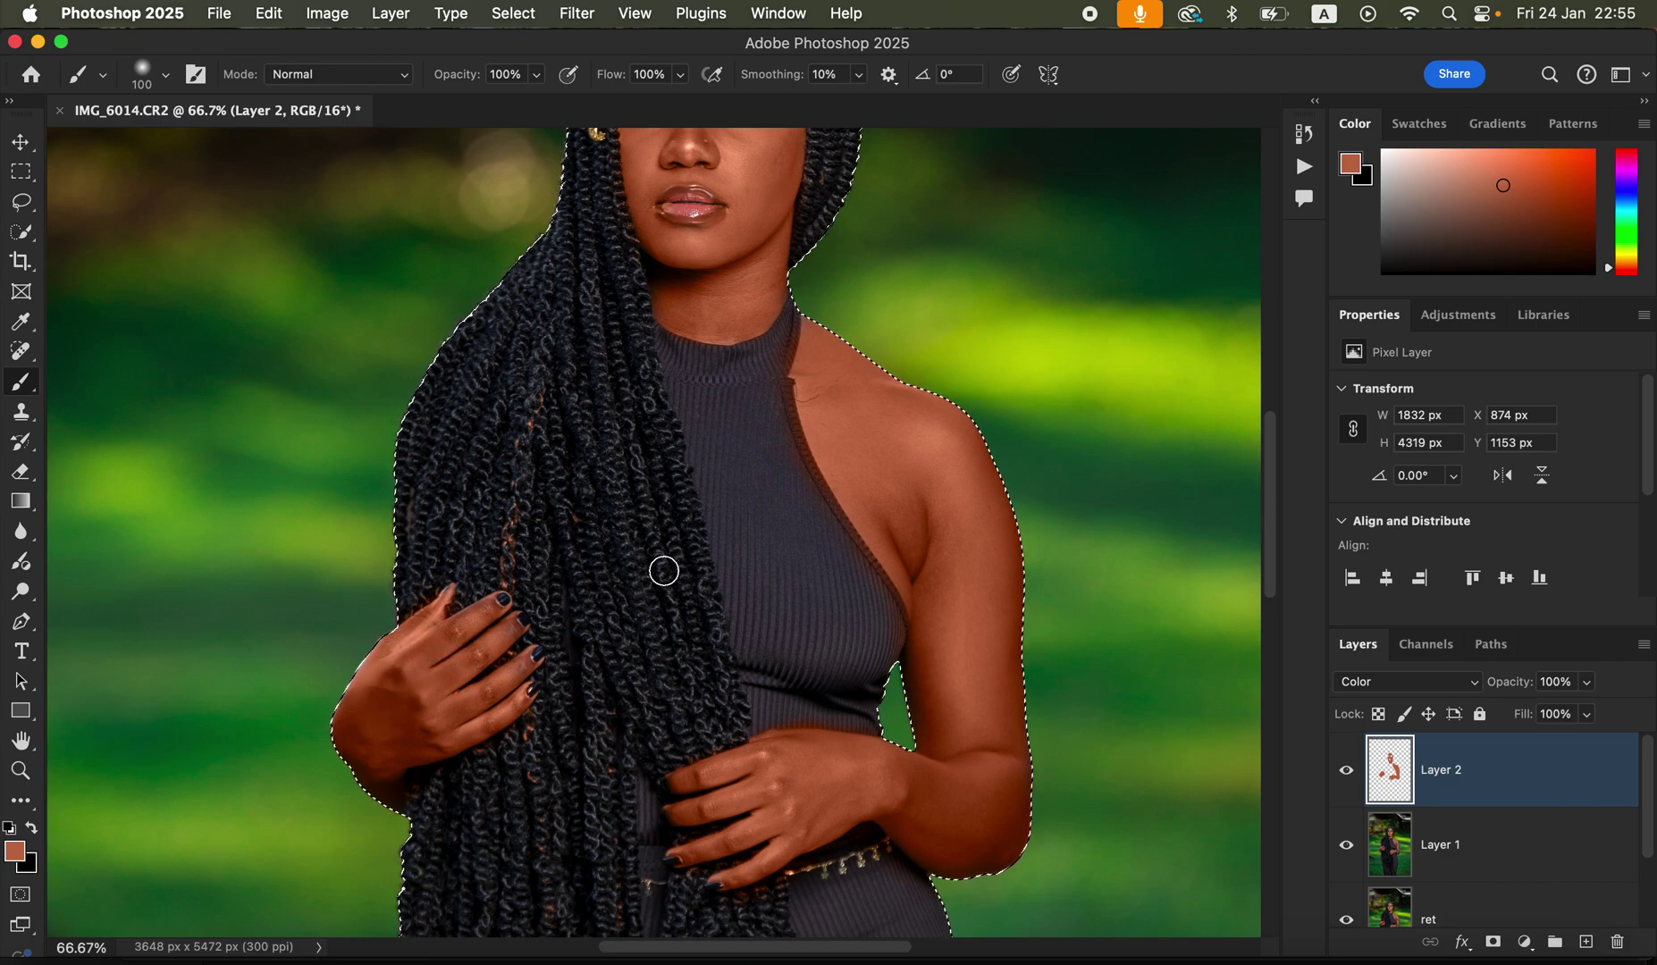
left_click_drag(667, 283, 683, 315)
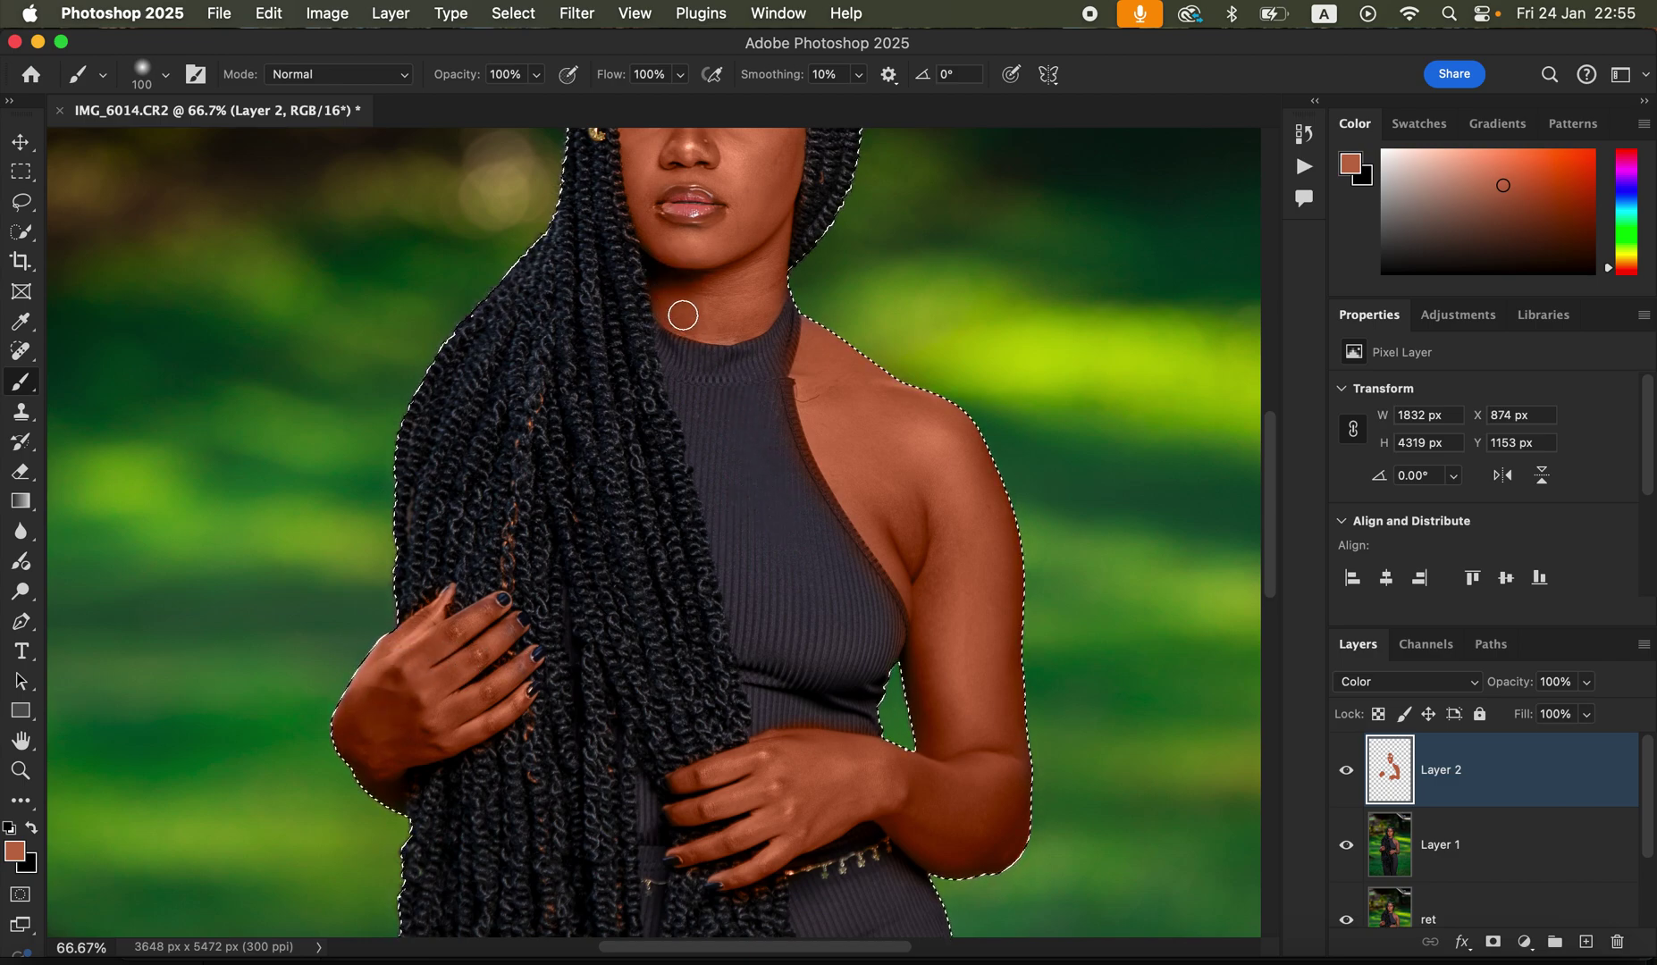
Step: Switch to the Eraser tool, keeping Brush mode and a 60 px tip with hardness at 0%
mouse_move(25, 471)
left_mouse_down()
mouse_move(117, 491)
mouse_move(125, 468)
left_mouse_up()
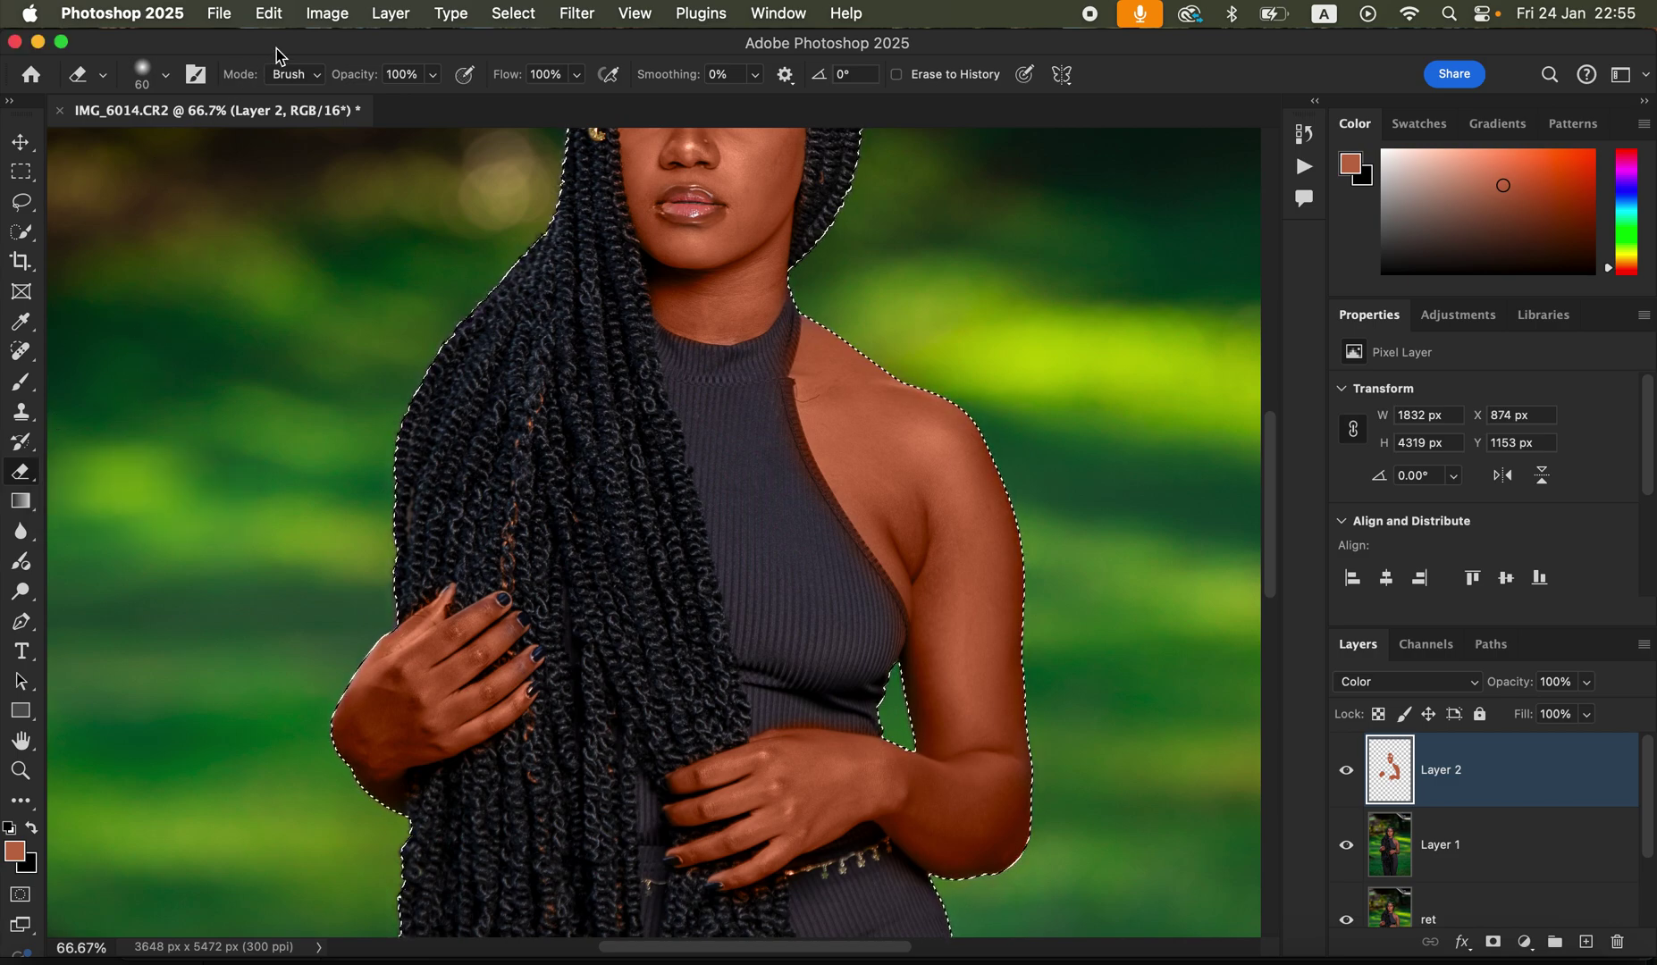
left_click(324, 82)
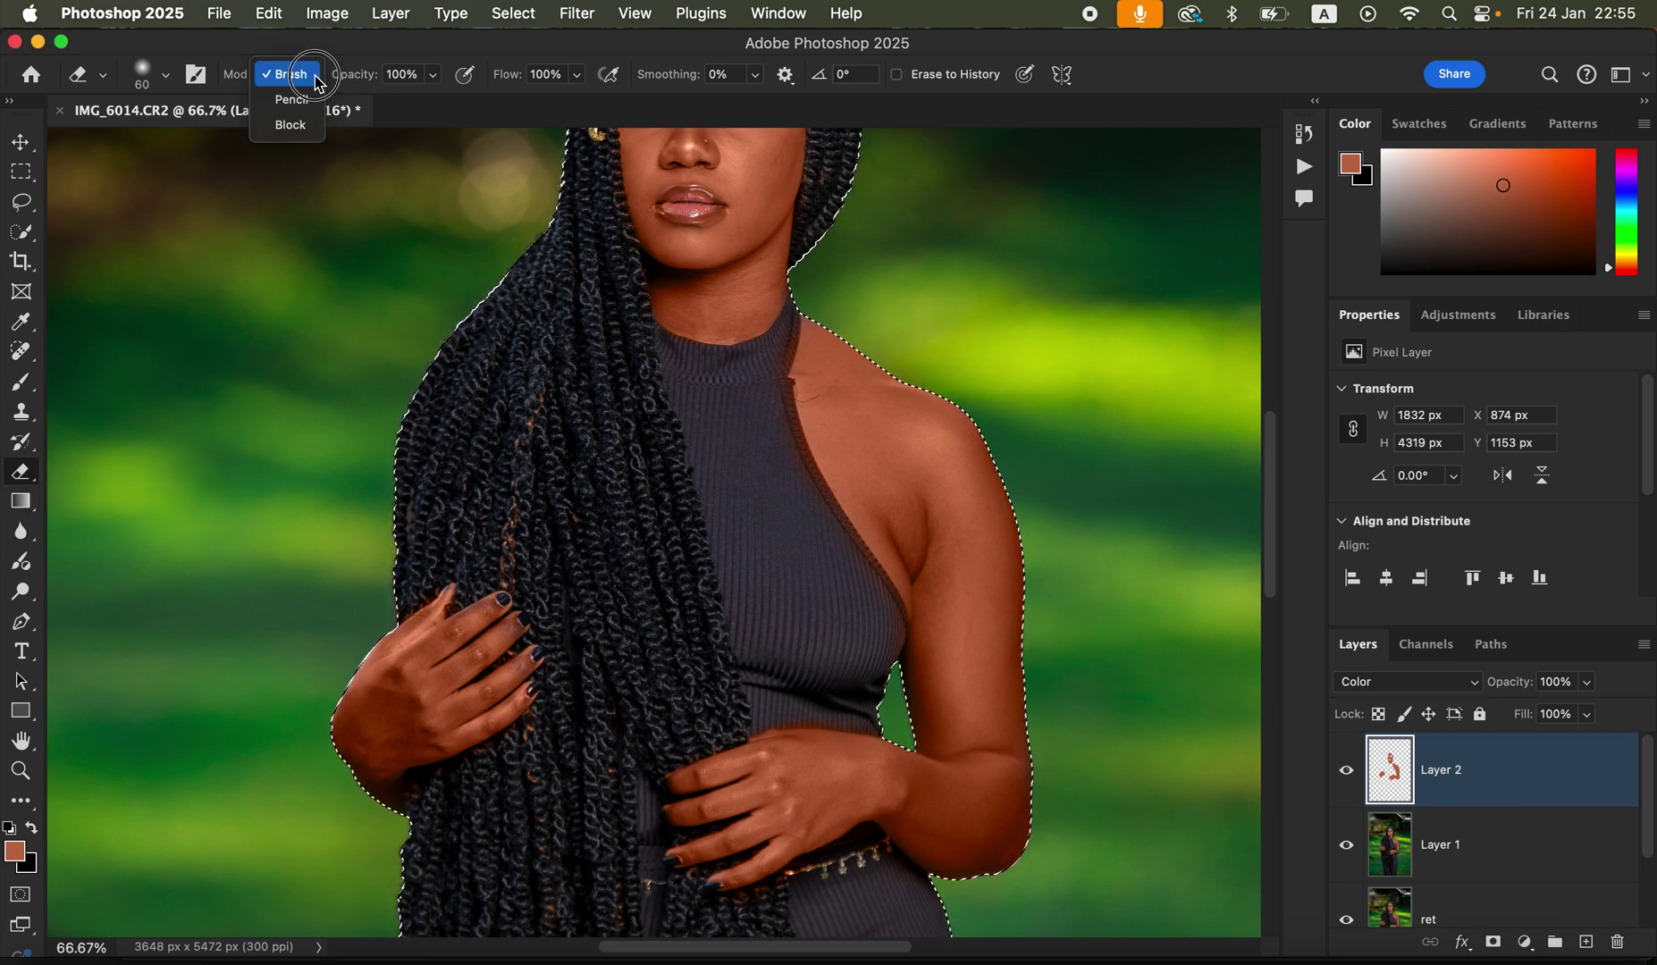
left_click(317, 77)
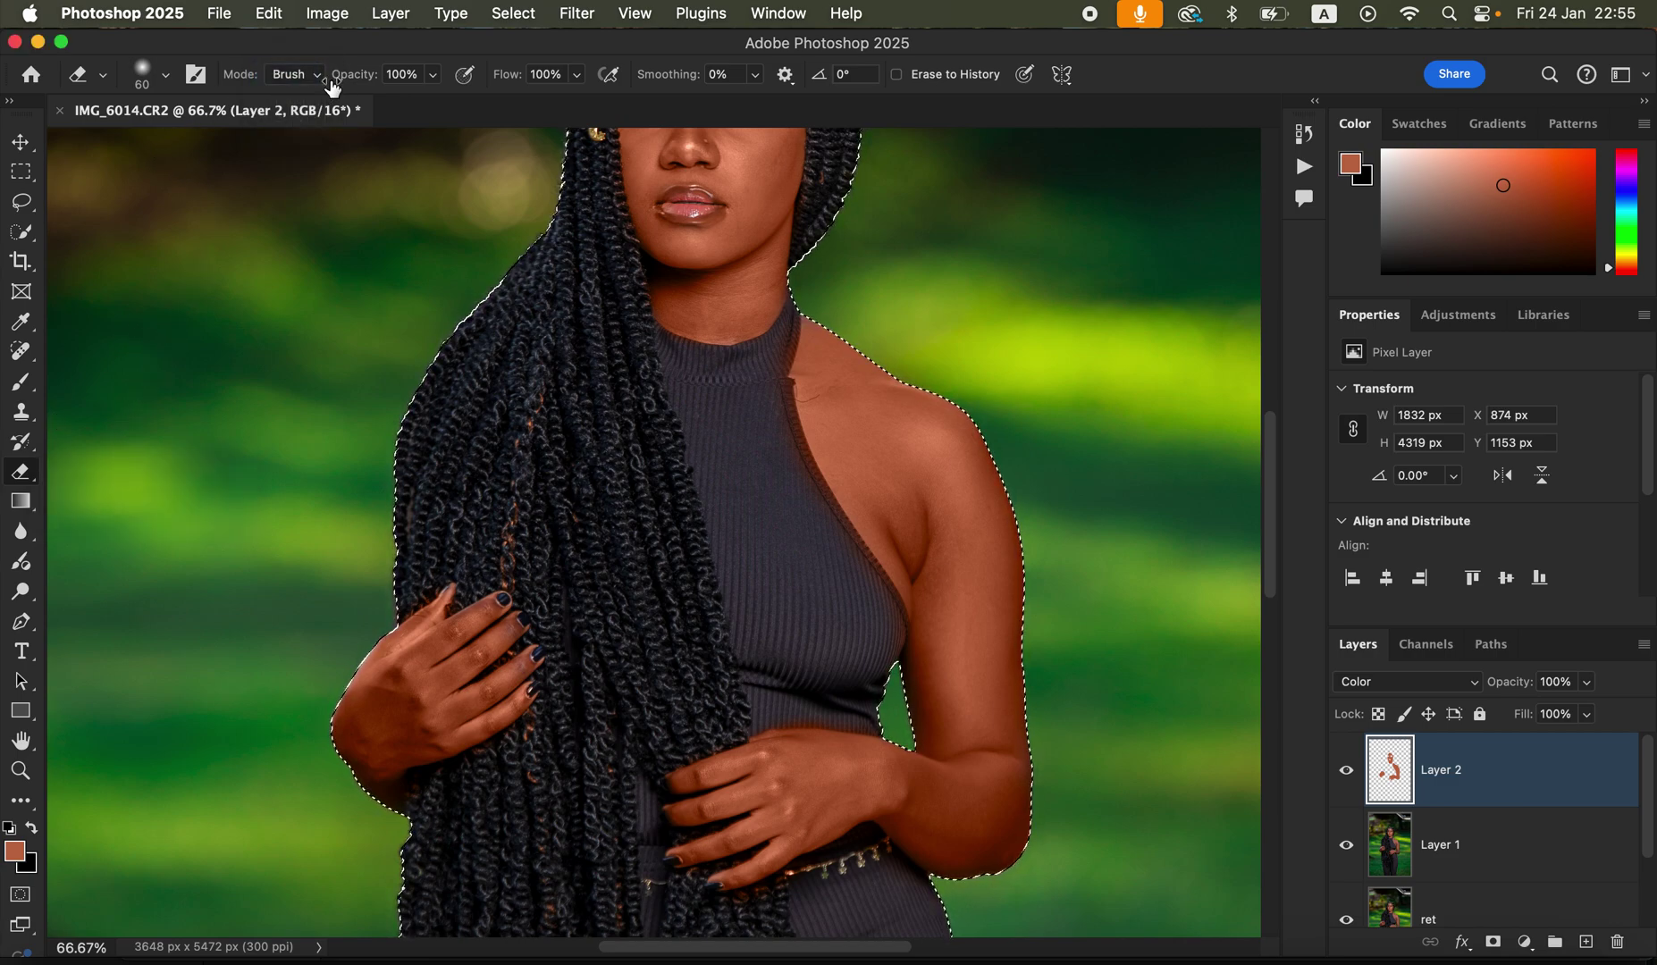
left_click(166, 77)
left_click_drag(170, 189, 142, 189)
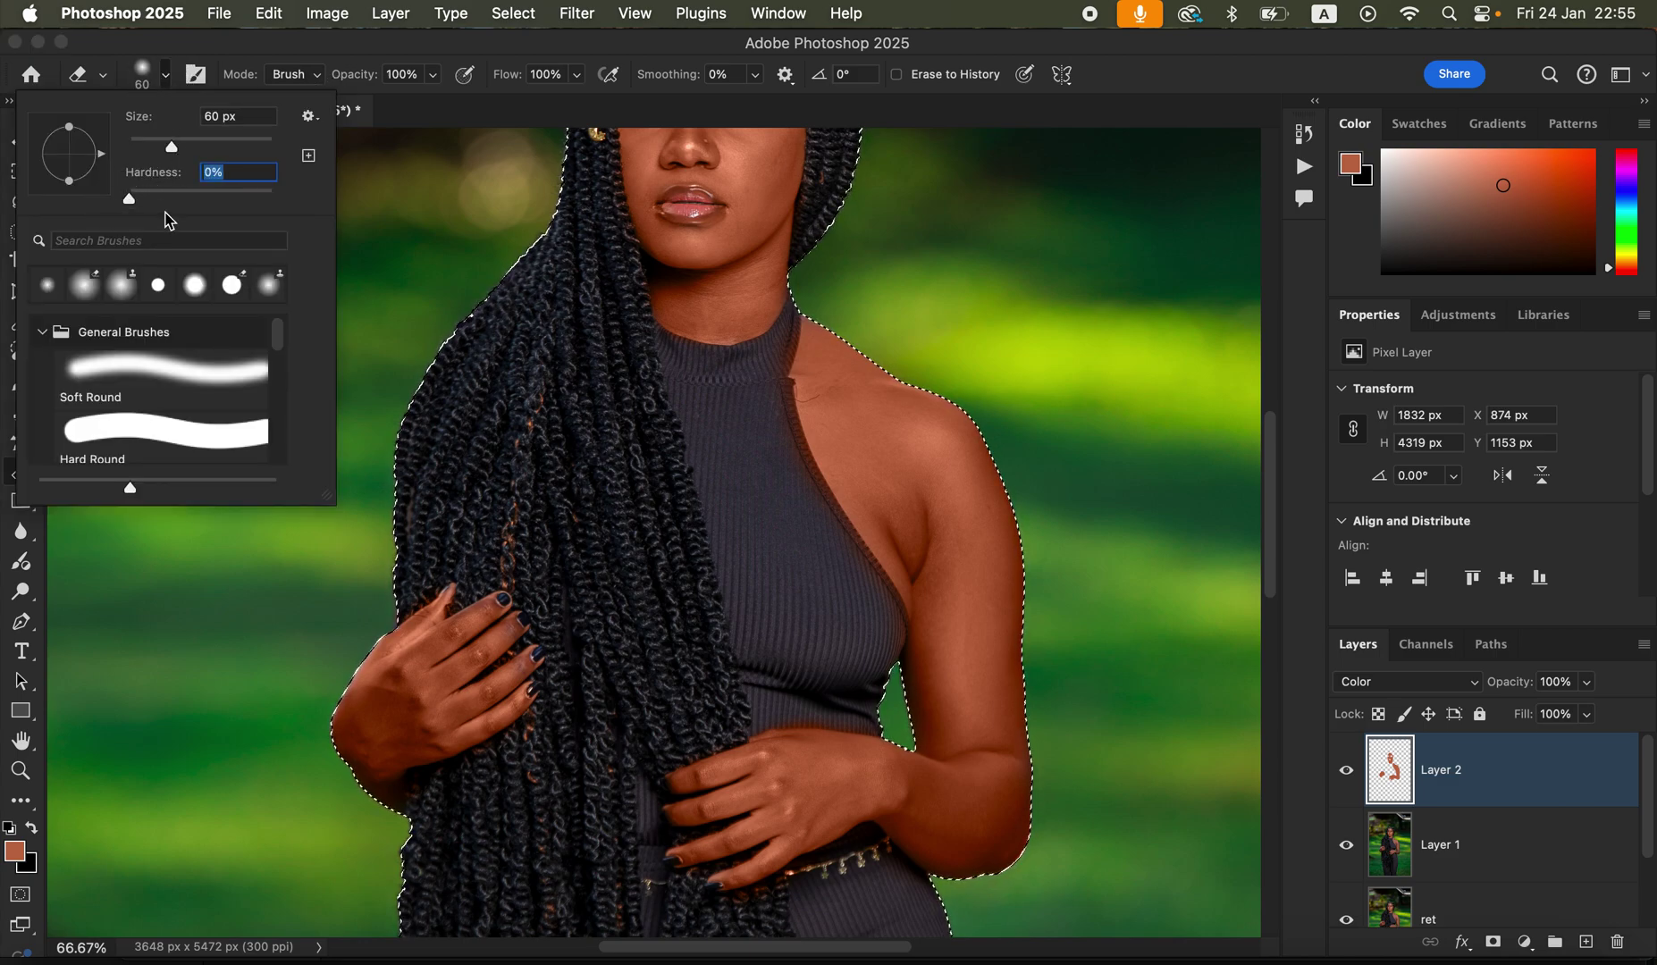
key("Return")
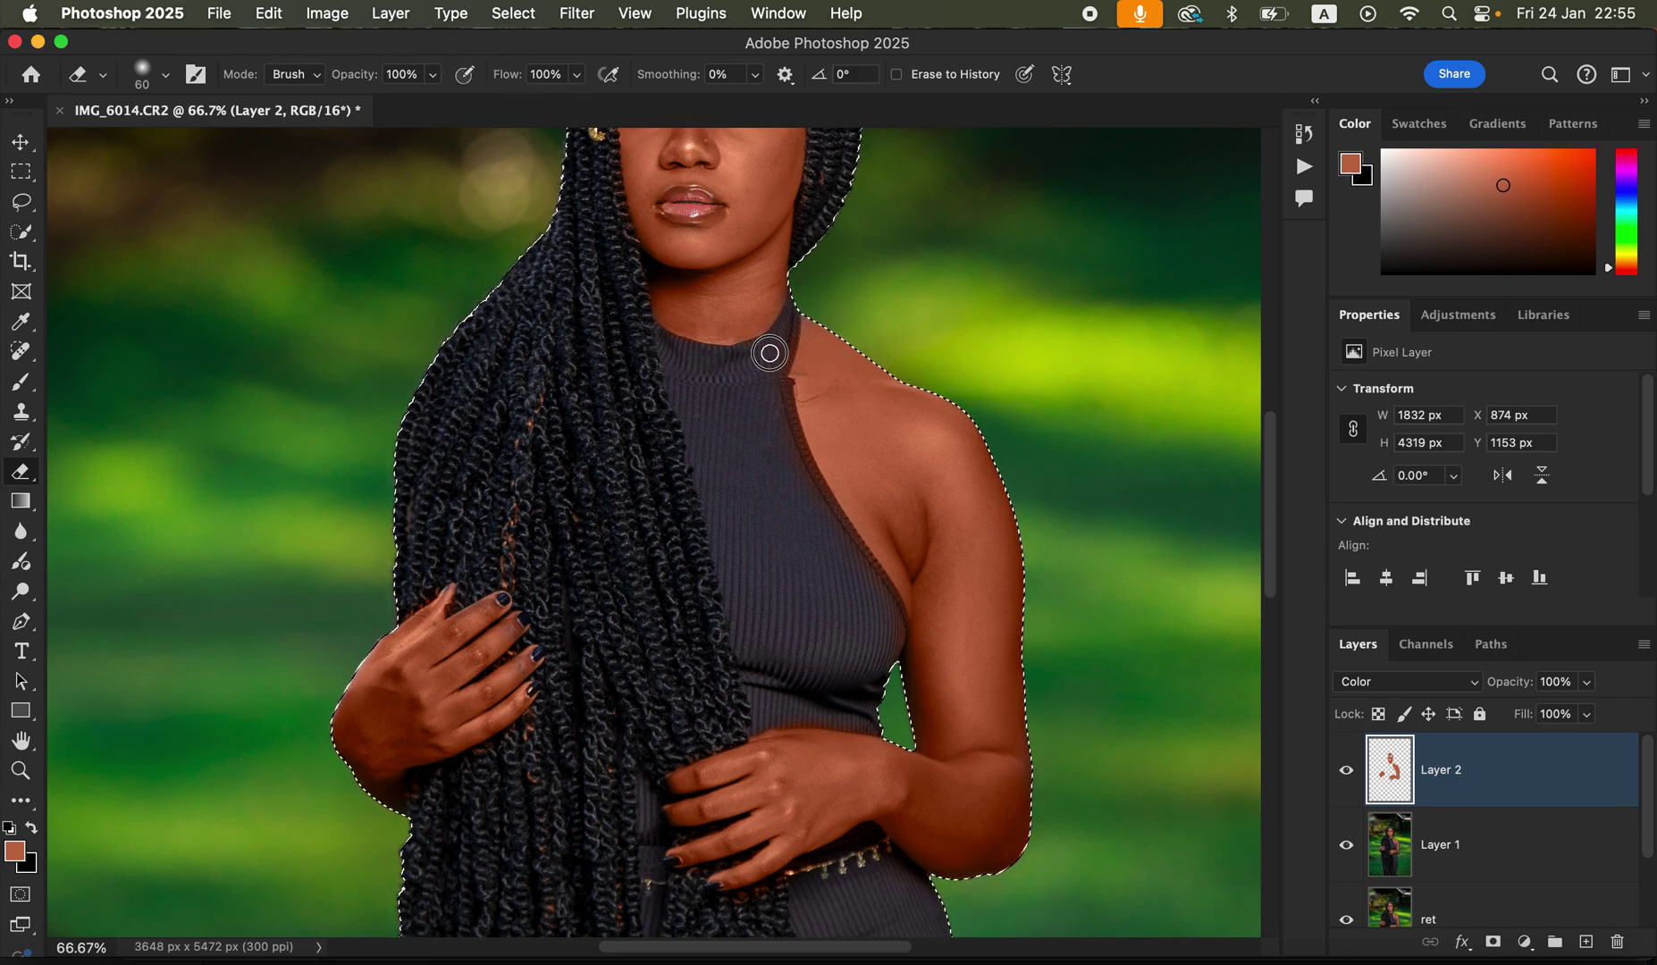
Step: Erase the painted skin tone that spilled onto the grey top along its neck and armhole edge
left_click_drag(793, 327, 787, 456)
key("super+1")
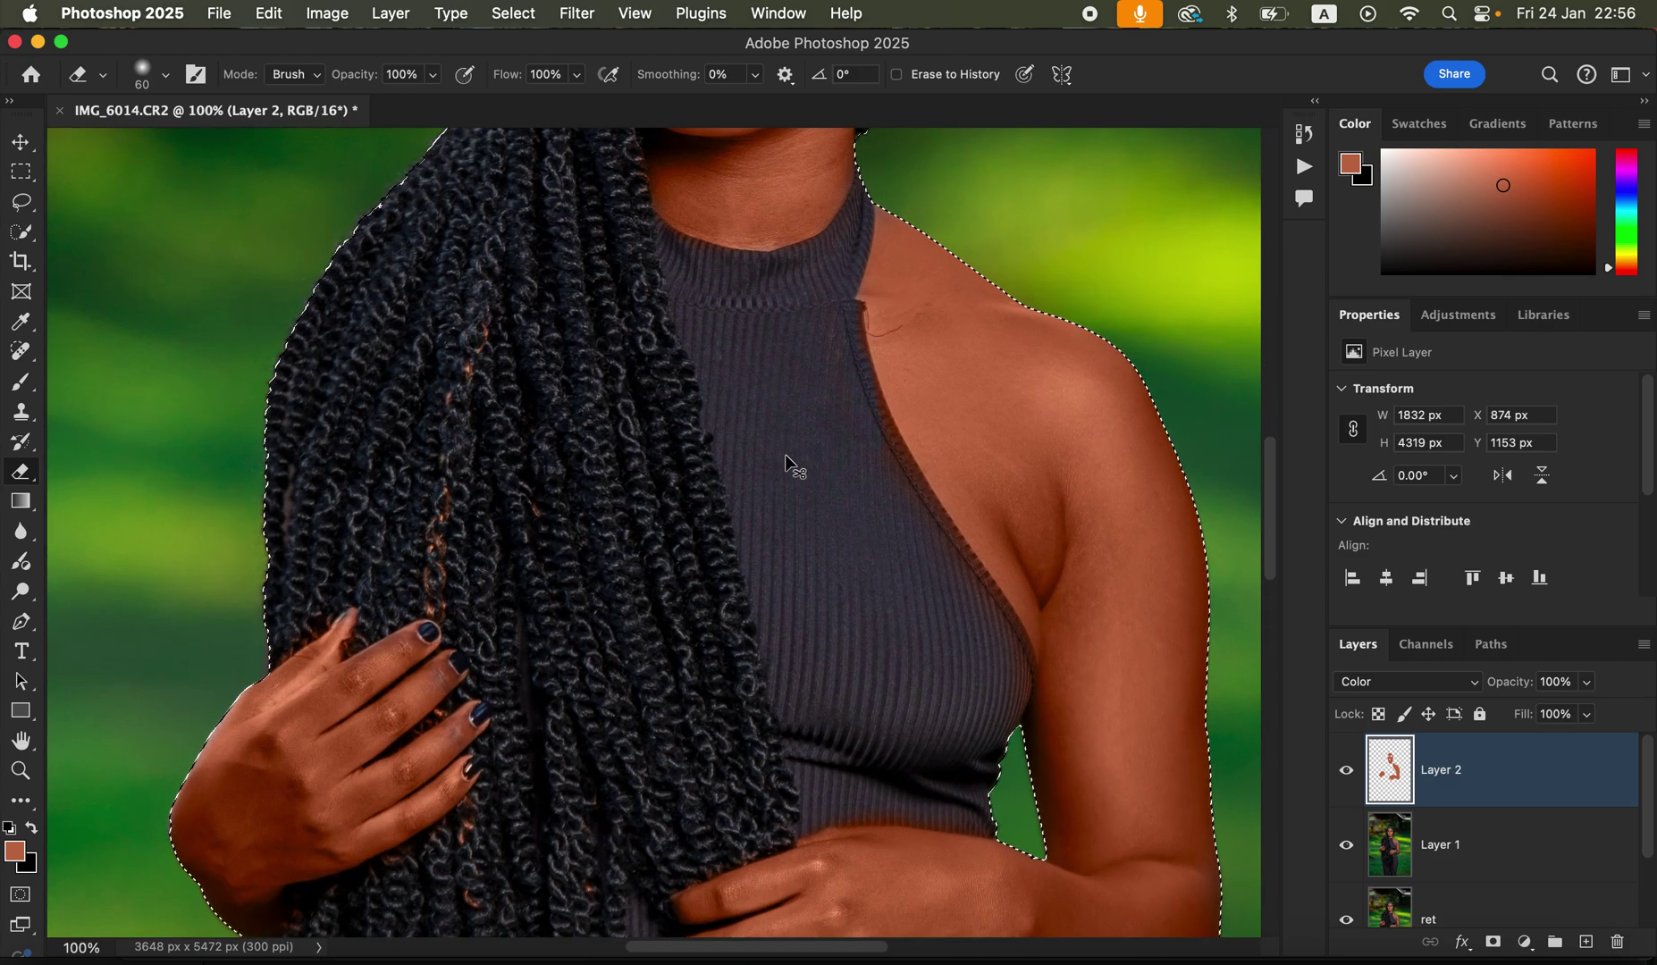
mouse_move(846, 333)
left_mouse_down()
mouse_move(895, 465)
mouse_move(1007, 633)
mouse_move(1007, 728)
left_mouse_up()
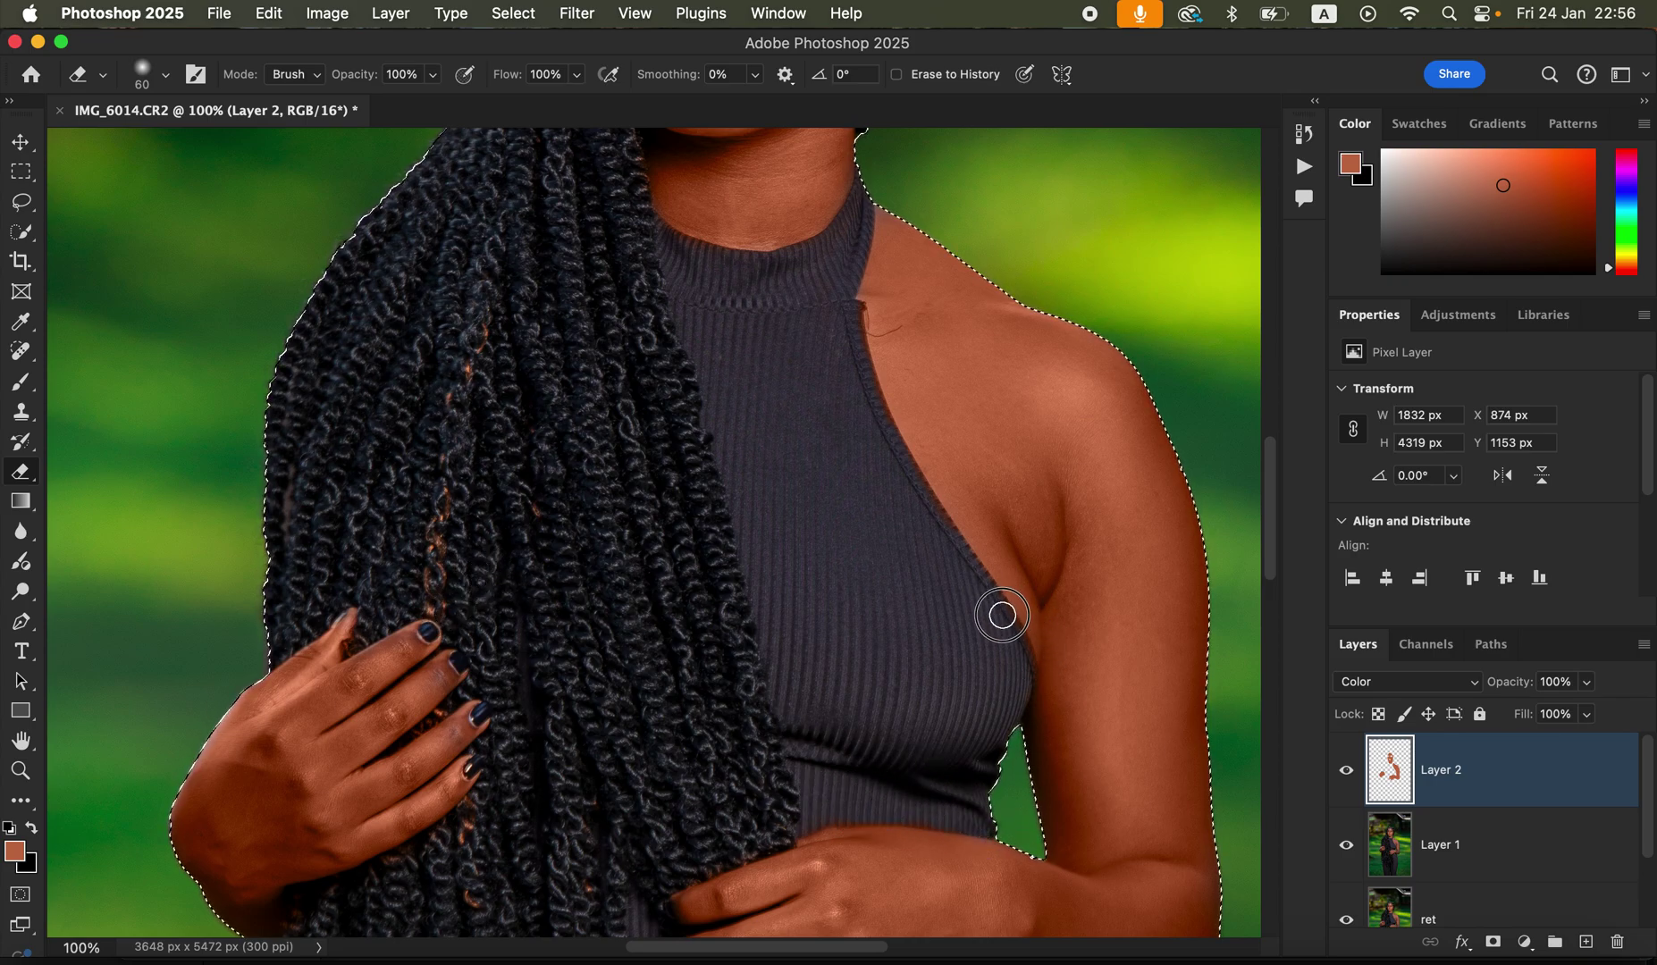
Step: Erase the painted skin tone over the woman's lips to restore their natural colour
scroll(940, 503, "up", 3)
scroll(981, 458, "up", 10)
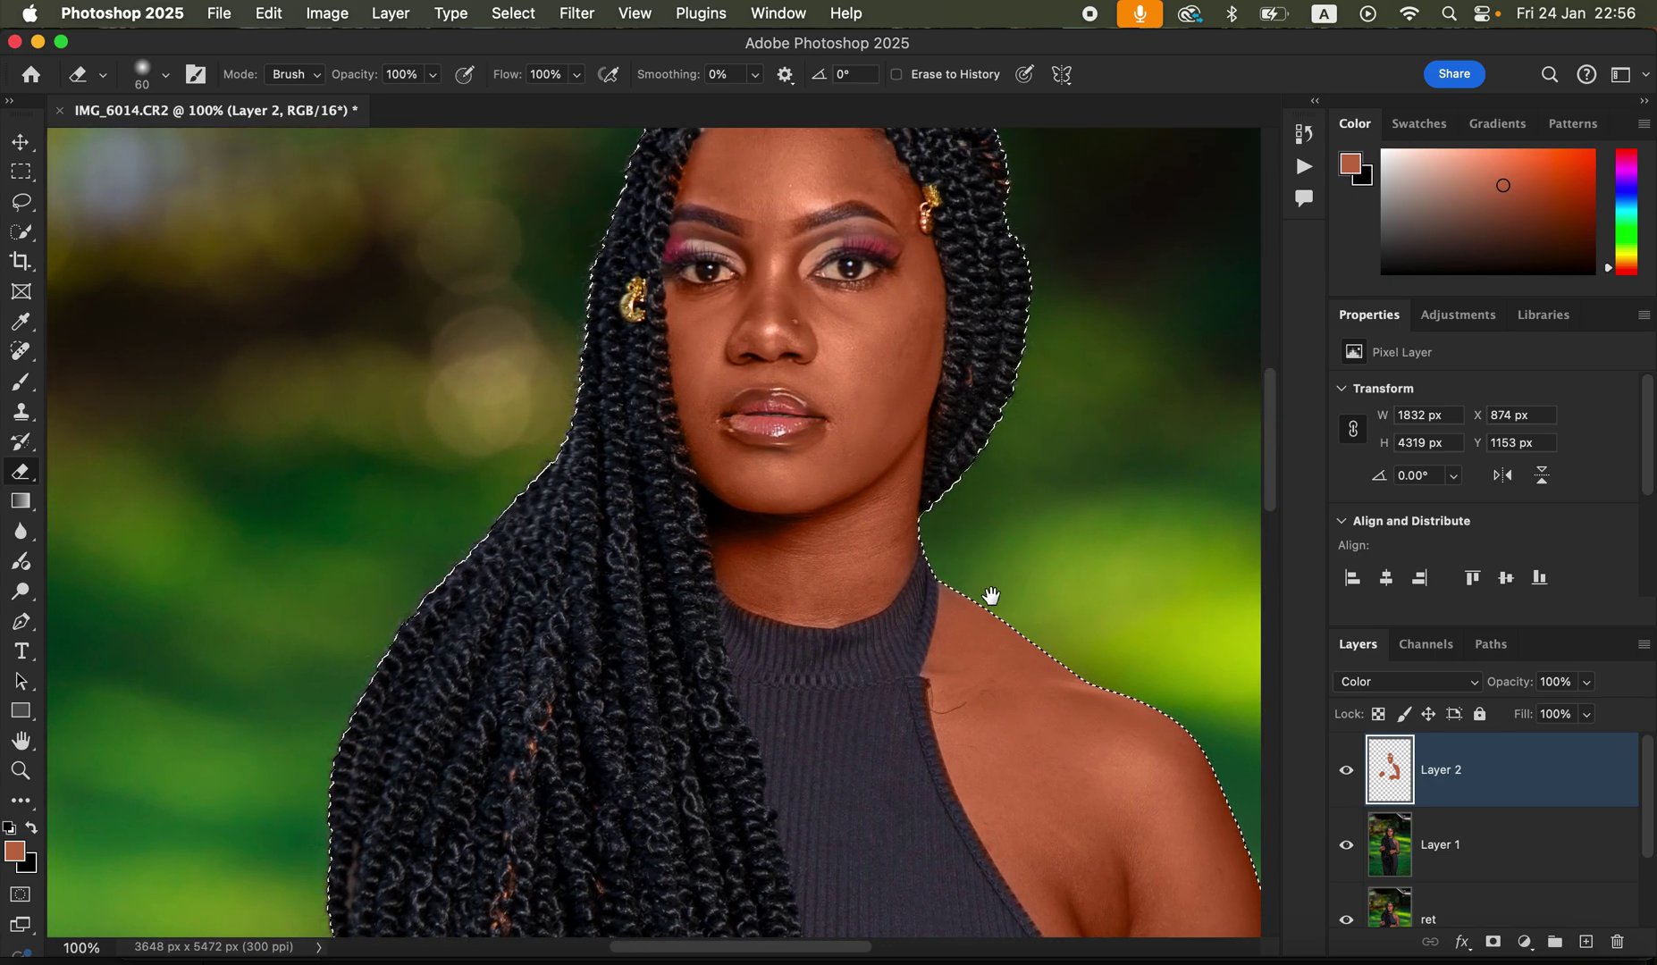
mouse_move(726, 420)
left_mouse_down()
mouse_move(798, 422)
mouse_move(741, 407)
left_mouse_up()
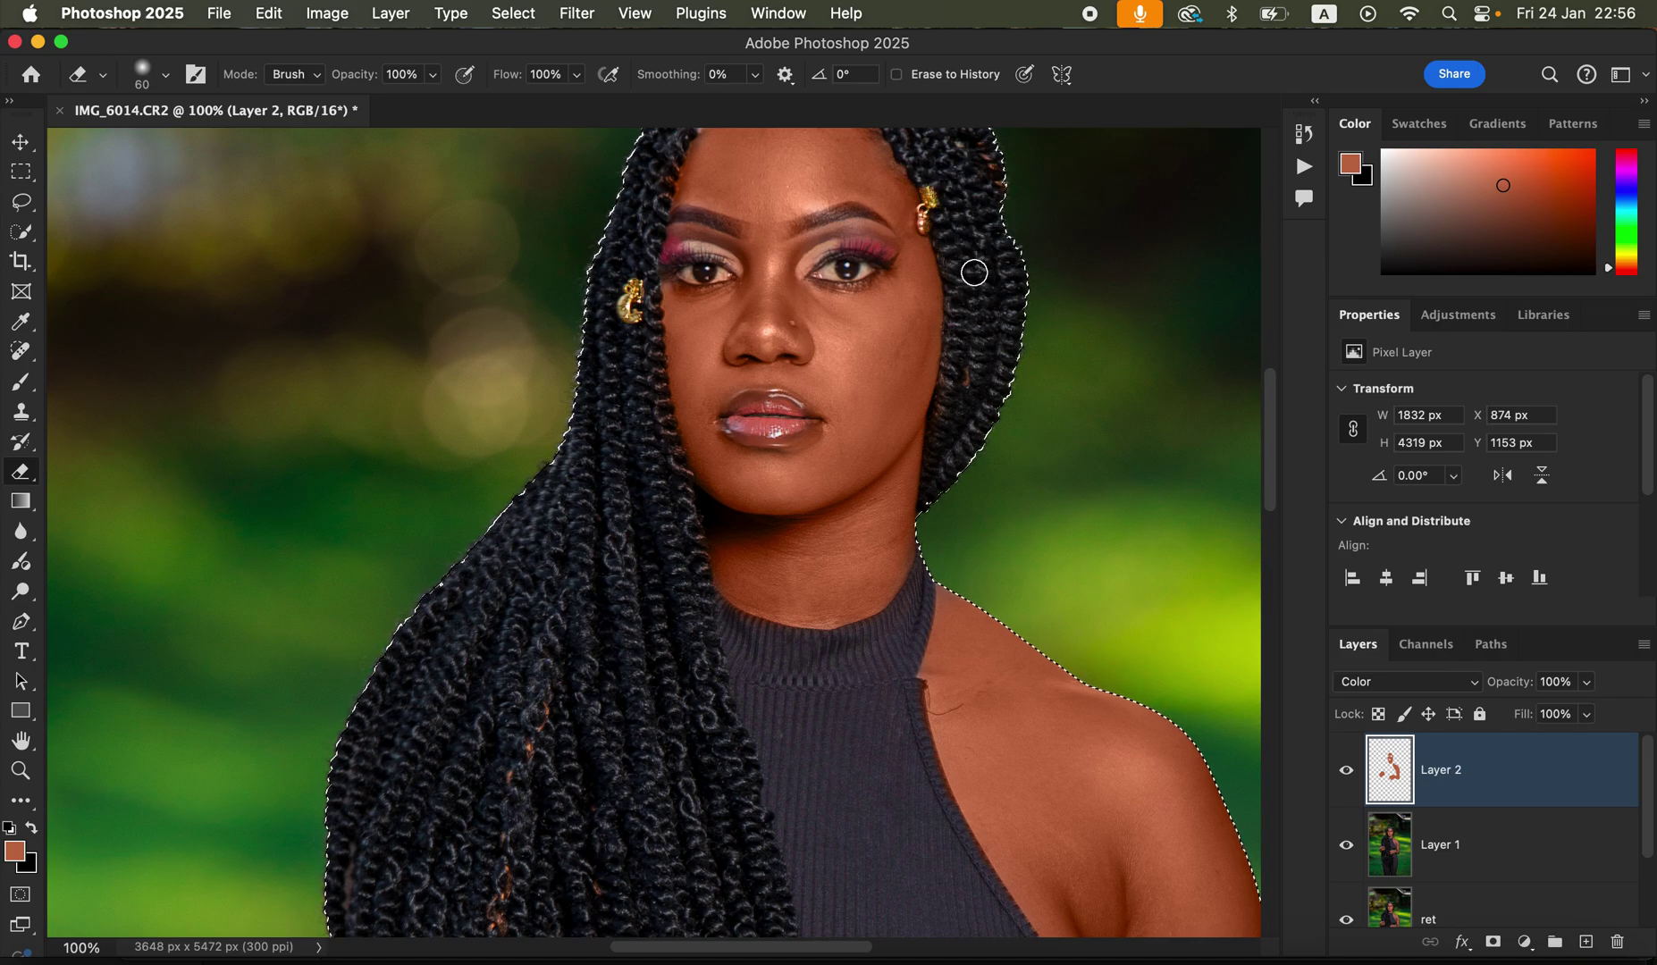
Step: Zoom out to 25% and deselect the selection around the woman
key("super+minus")
key("super+minus")
key("super+minus")
key("super+minus")
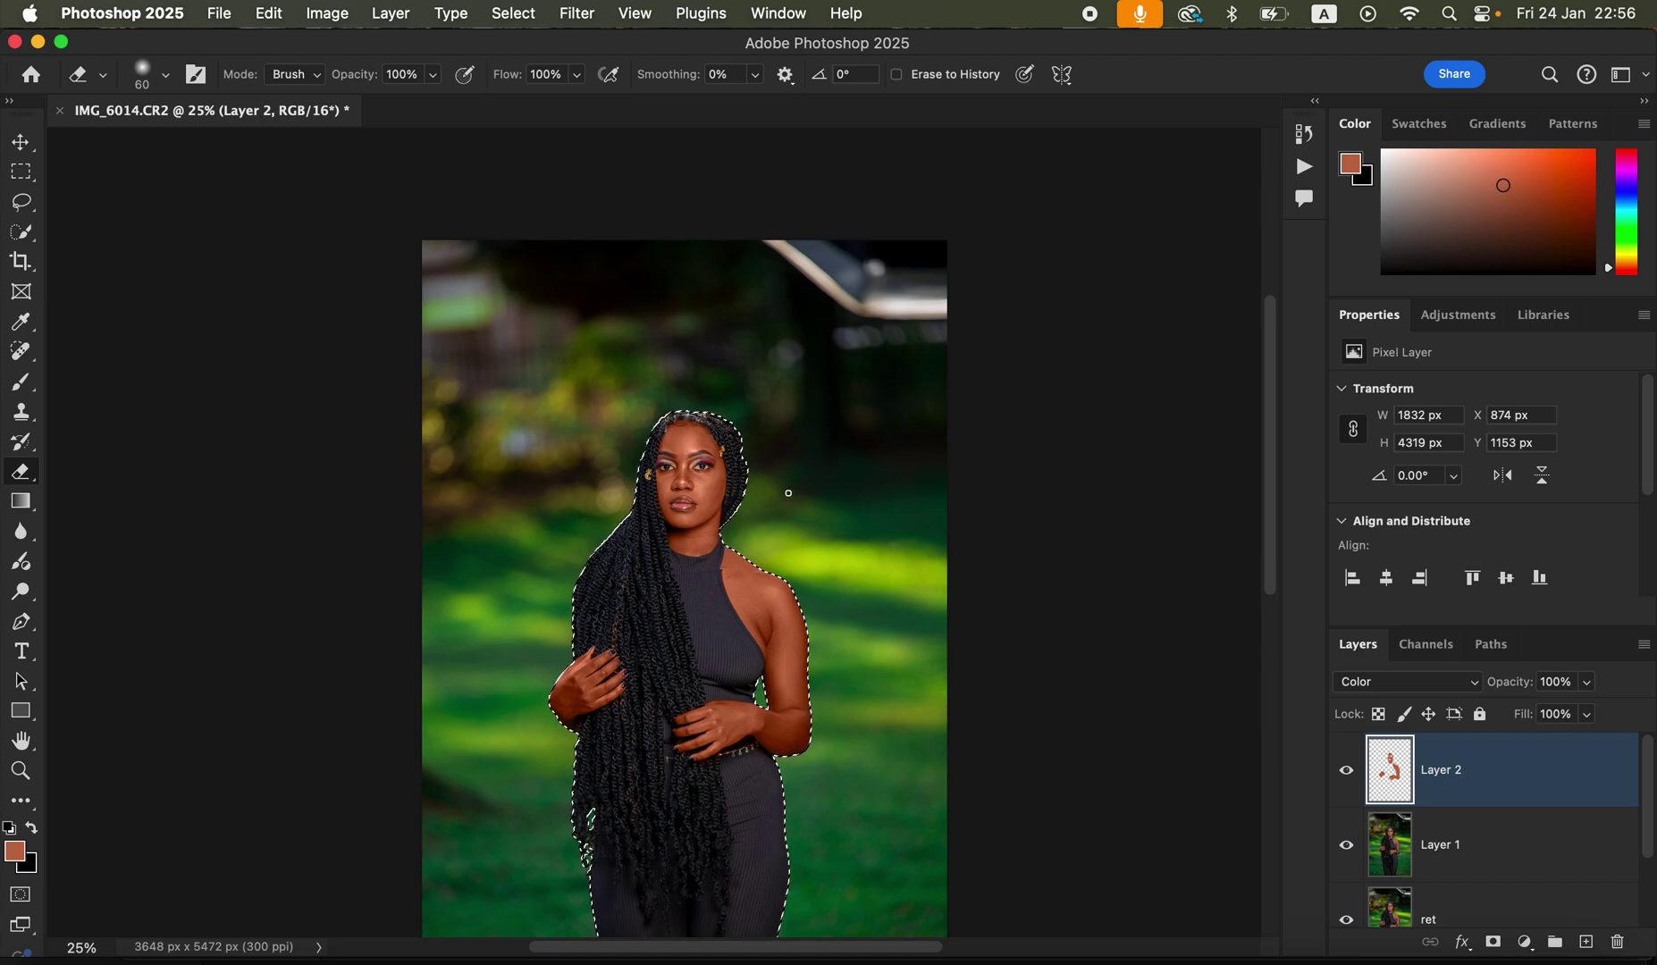
key("super+d")
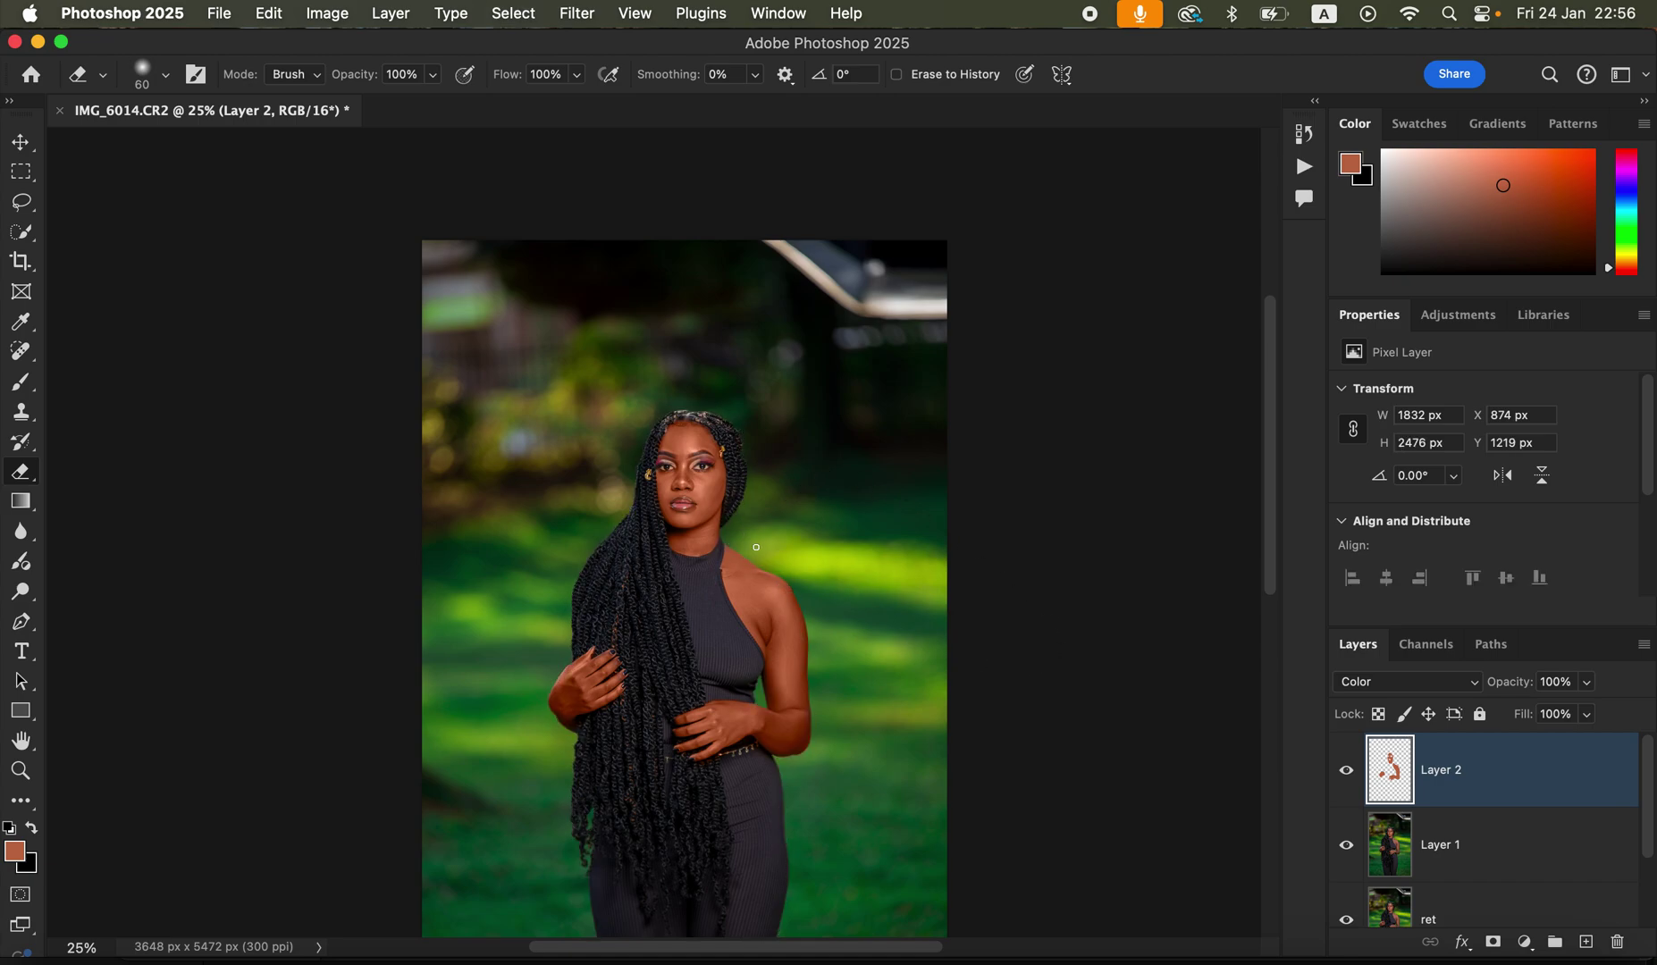
Step: Lower Layer 2's opacity slightly and compare the portrait with and without the painted skin tone
left_click(1591, 689)
left_click_drag(1570, 708, 1551, 716)
left_click(1347, 774)
left_click(1348, 775)
left_click(1349, 780)
left_click(1350, 781)
Step: Add a Hue/Saturation adjustment layer with the Reds lightness at -9, and compare the image with and without it
left_click(1524, 941)
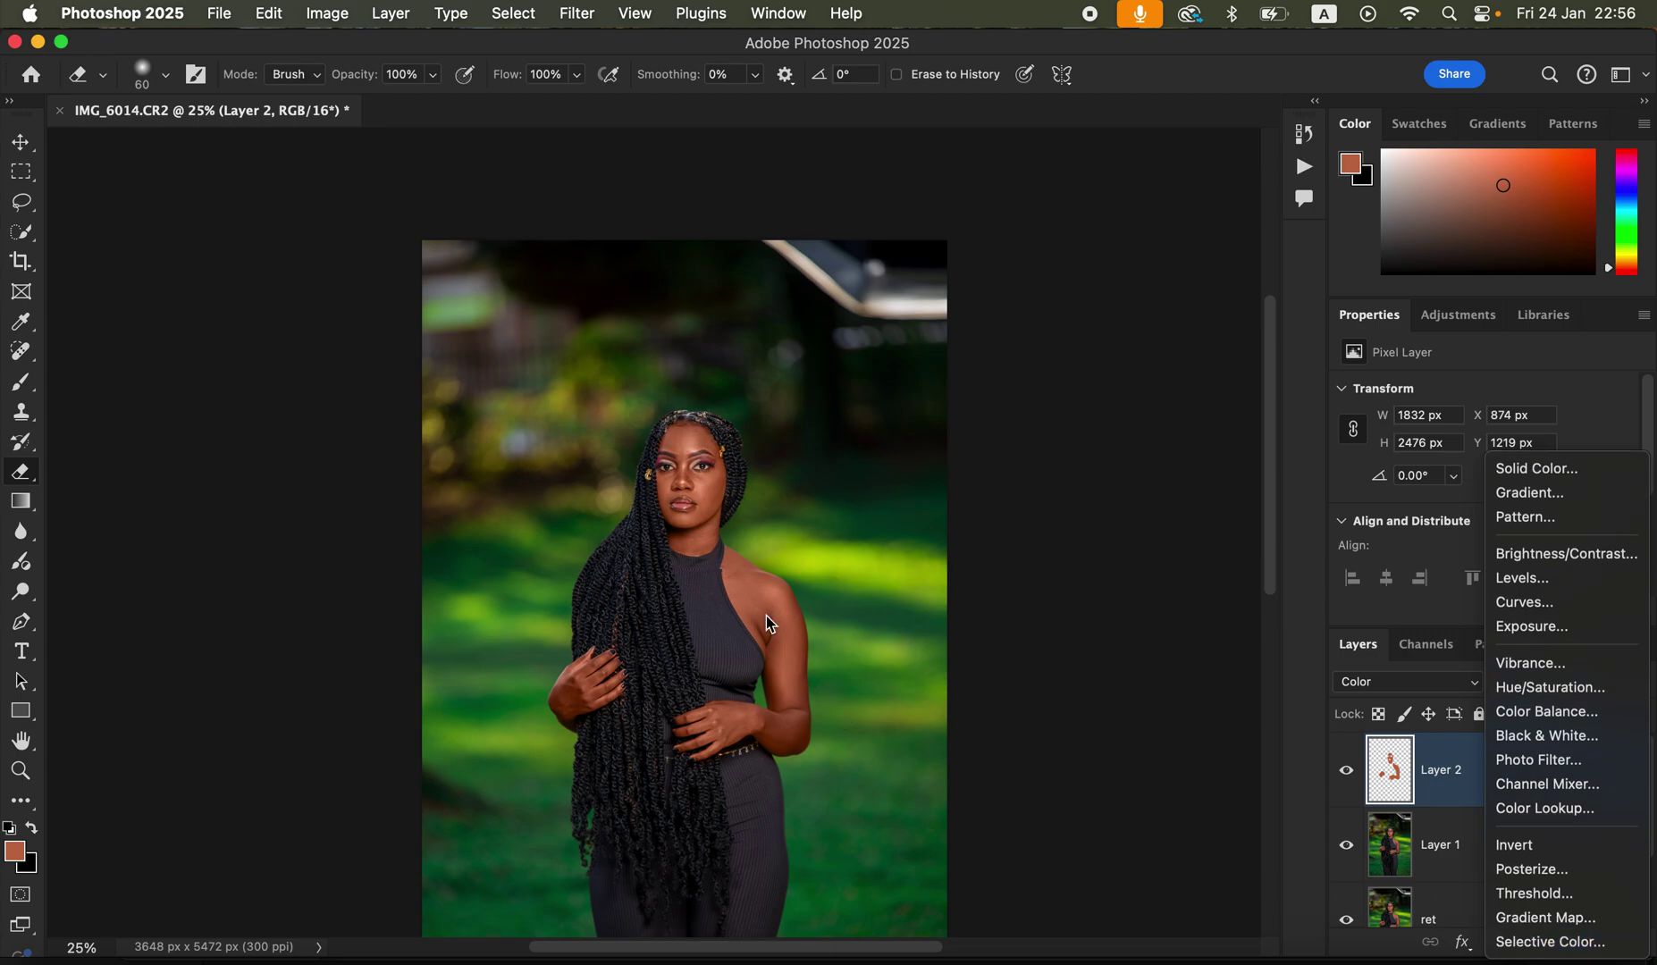
left_click(1557, 688)
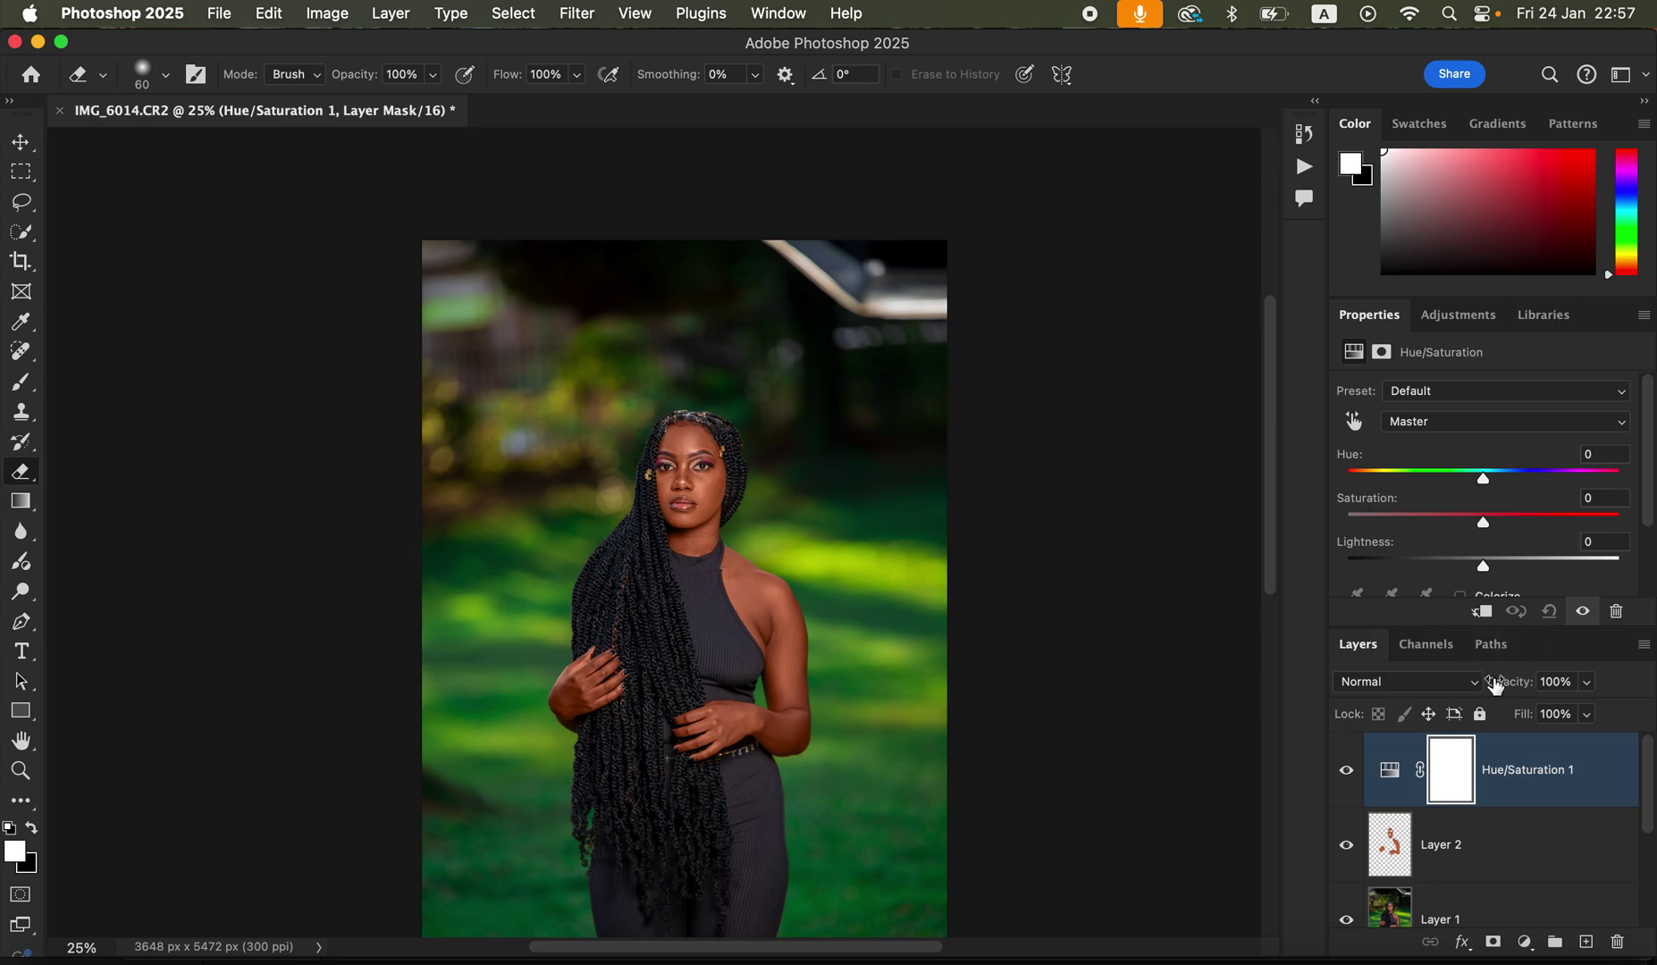
left_click(1530, 424)
left_click(1512, 449)
left_click_drag(1484, 565, 1473, 574)
left_click(1346, 769)
left_click(1347, 771)
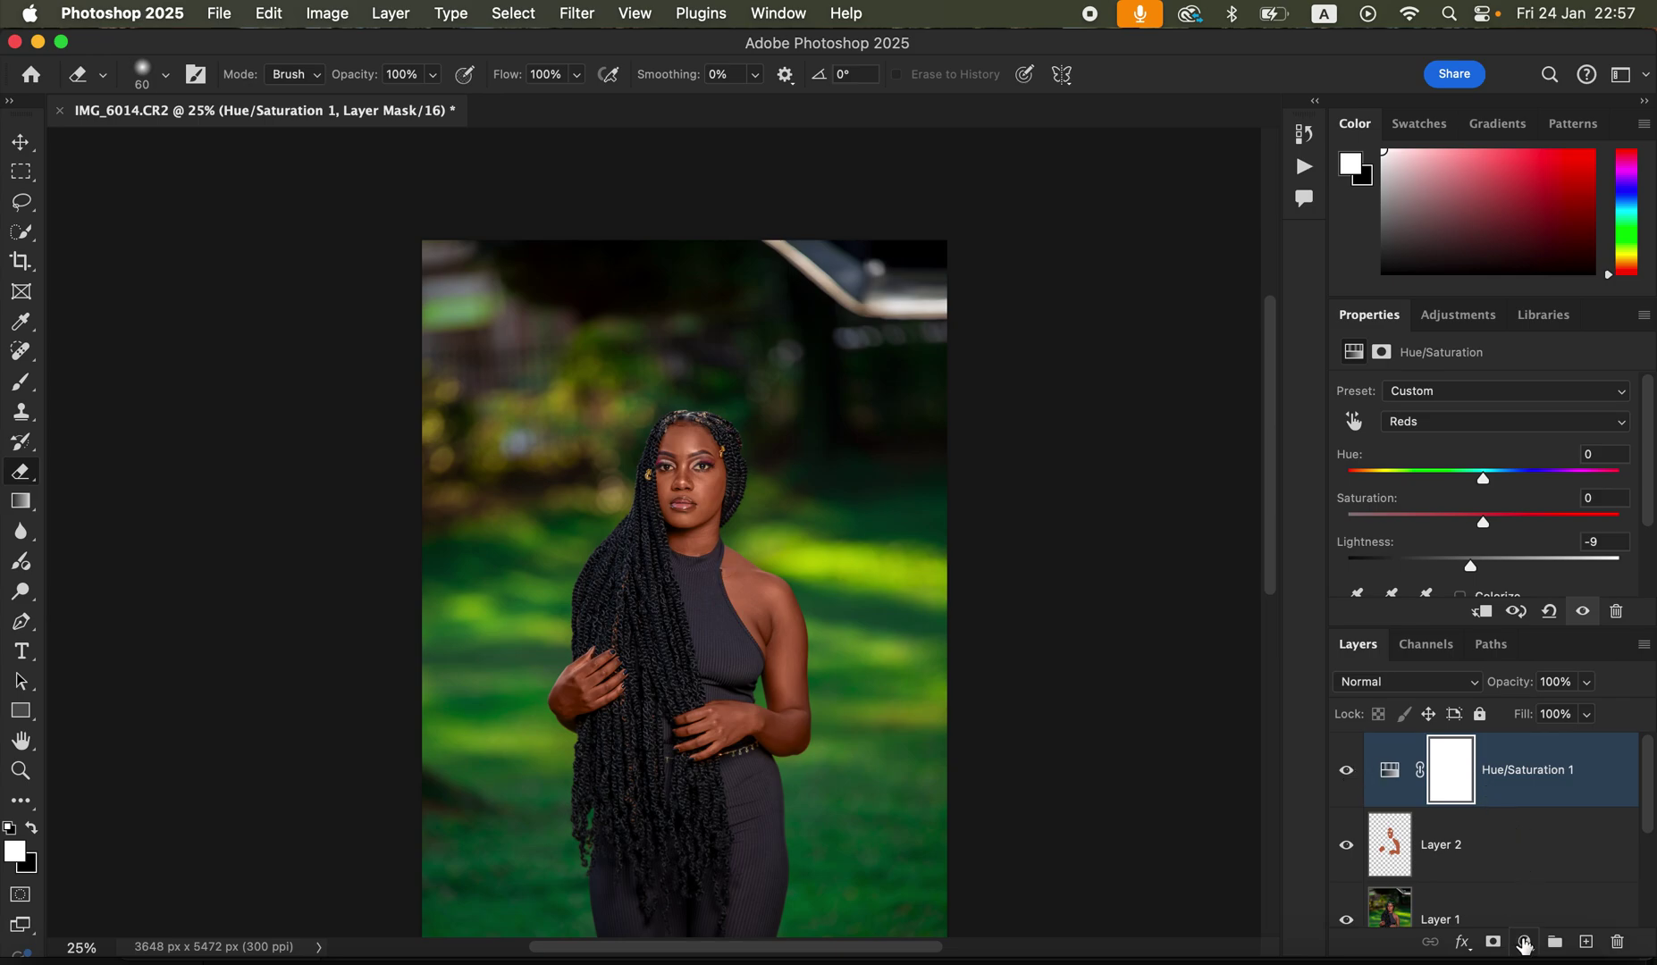
Step: Add a Black & White adjustment layer in Multiply mode at 4% opacity, and compare the image with and without it
left_click(1524, 943)
left_click(1545, 742)
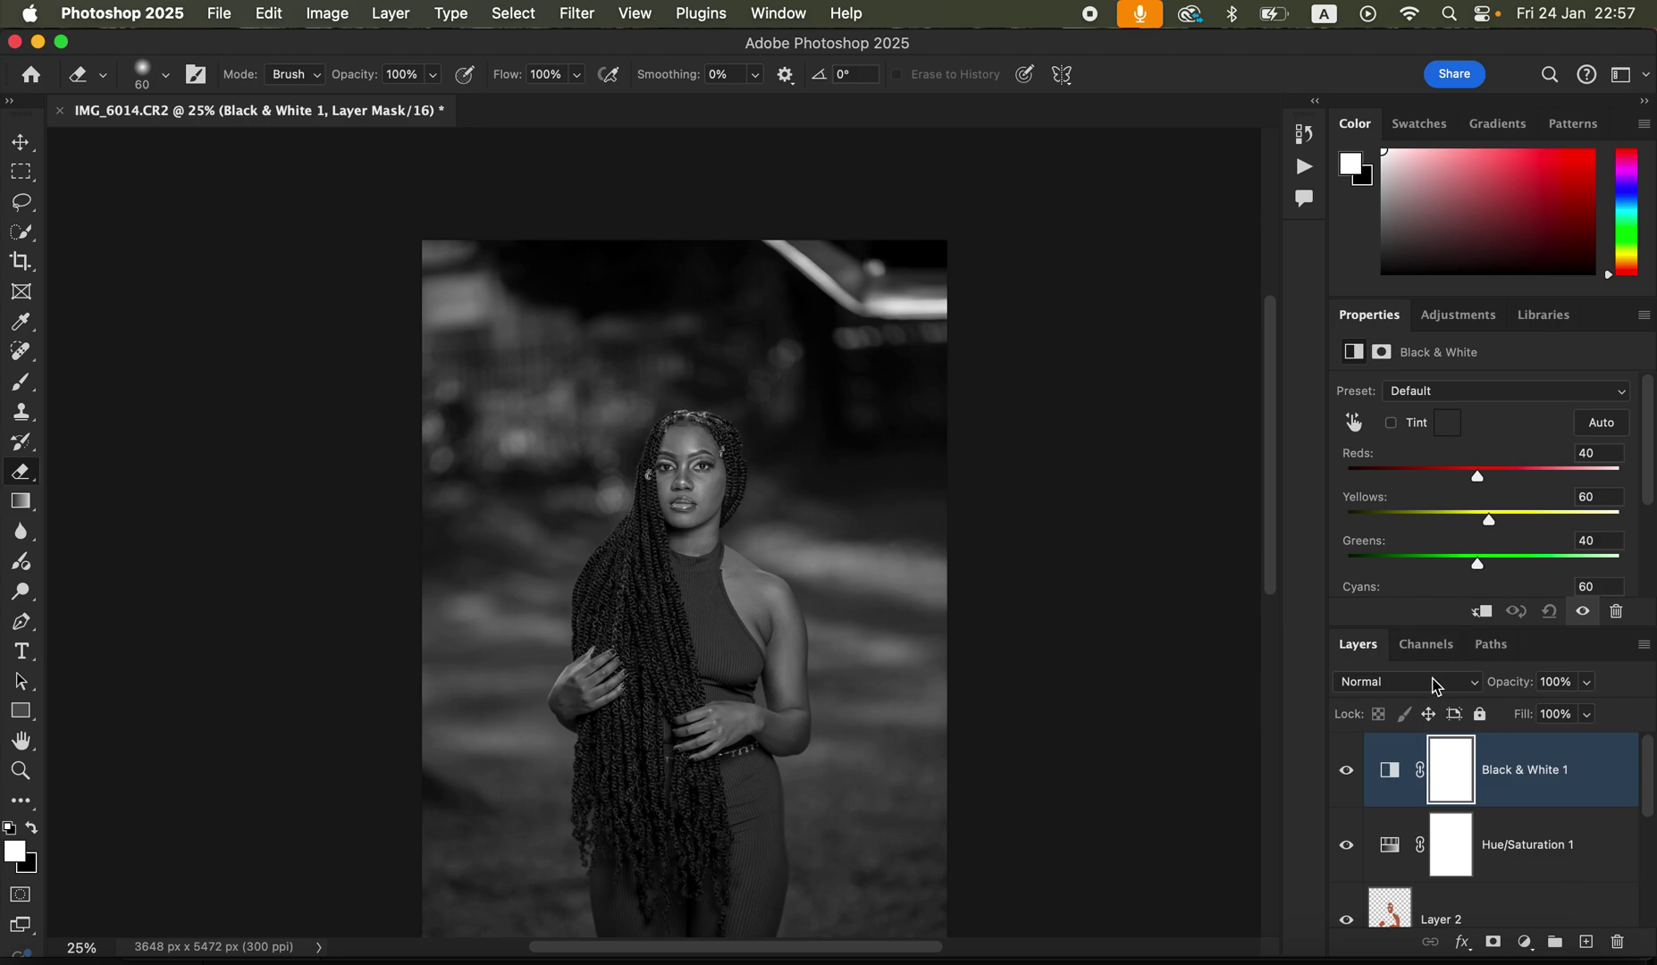
left_click(1431, 686)
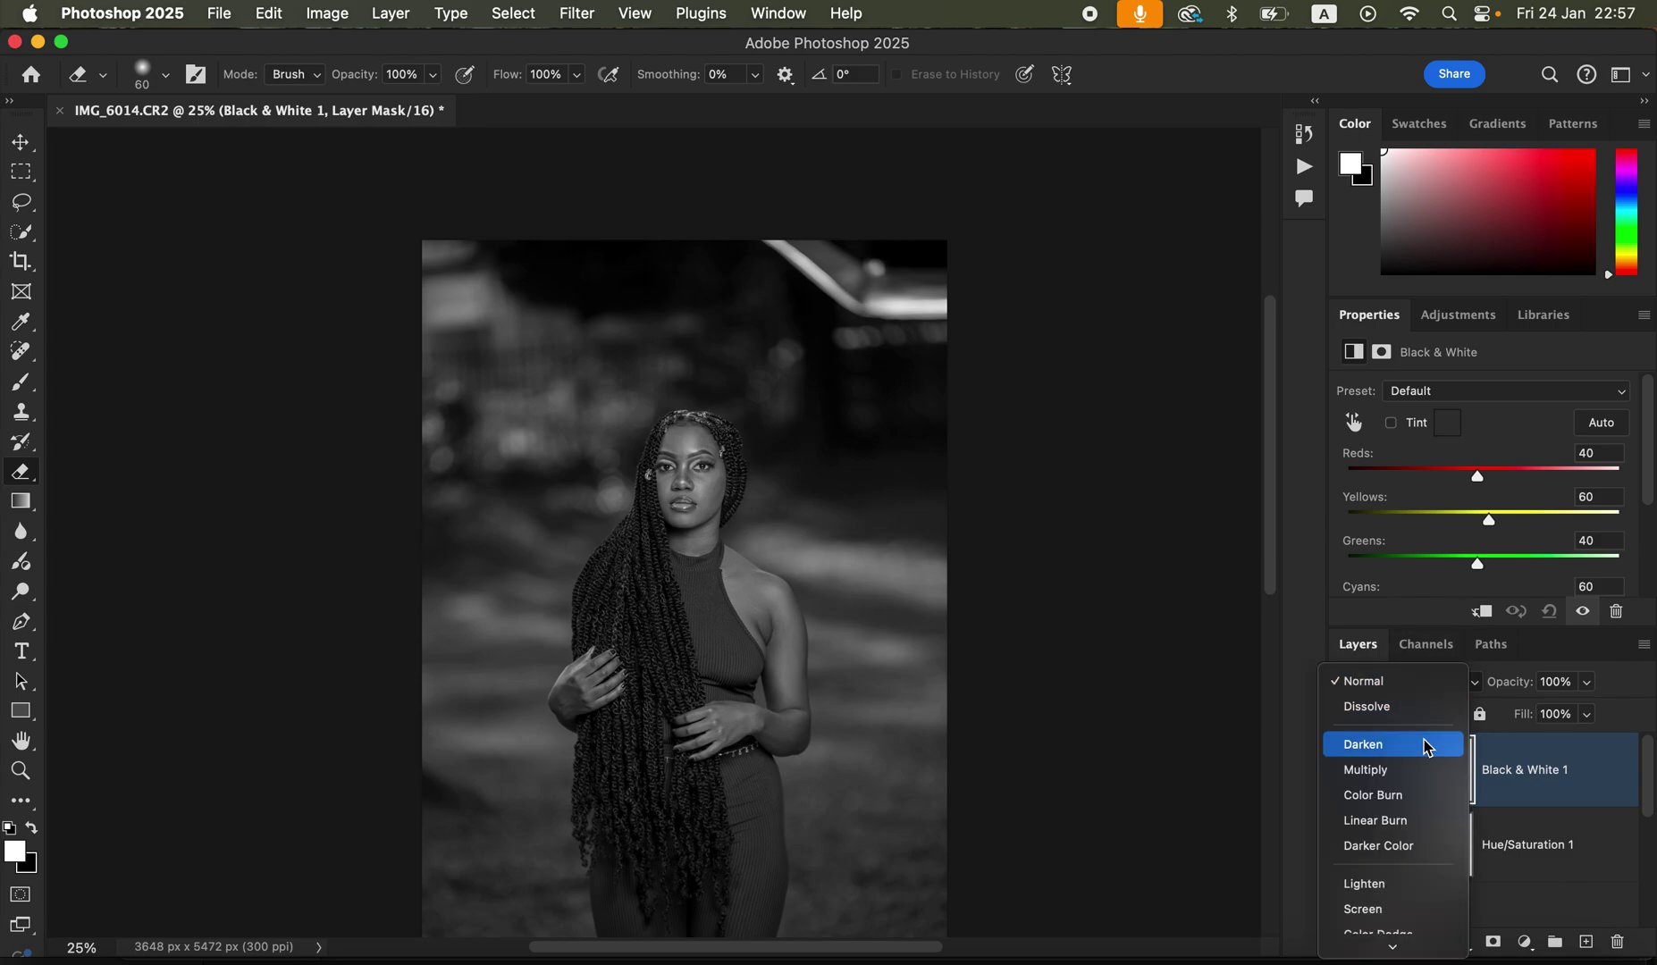
left_click(1420, 769)
left_click(1587, 682)
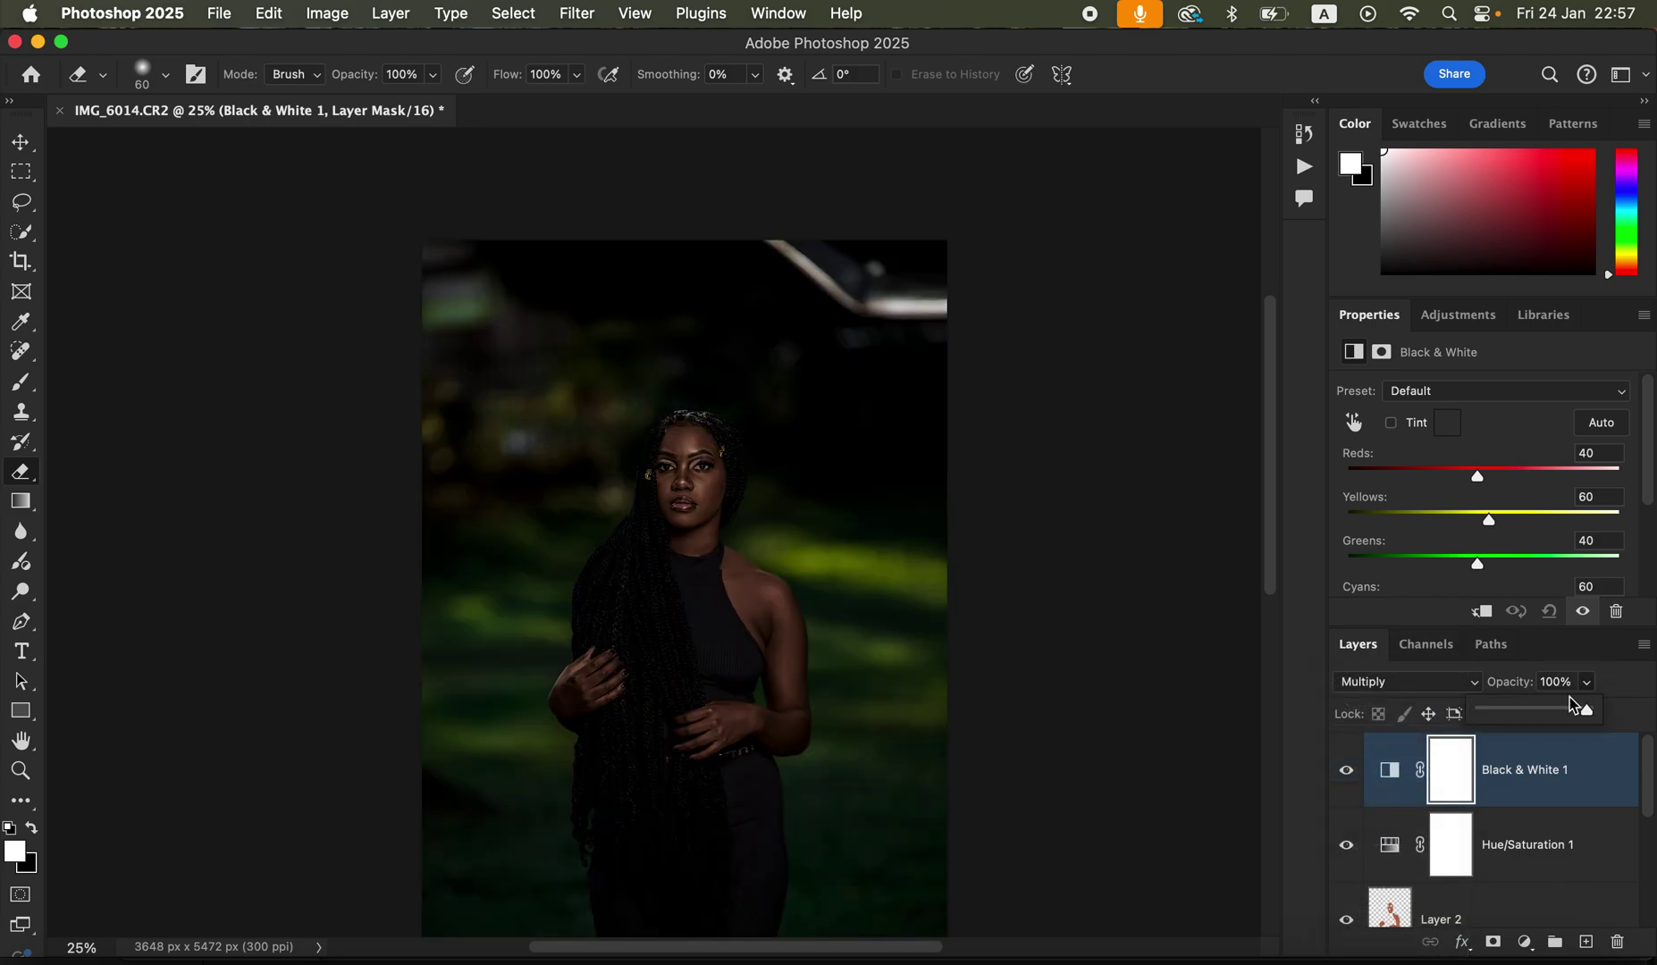
left_click_drag(1522, 712, 1487, 714)
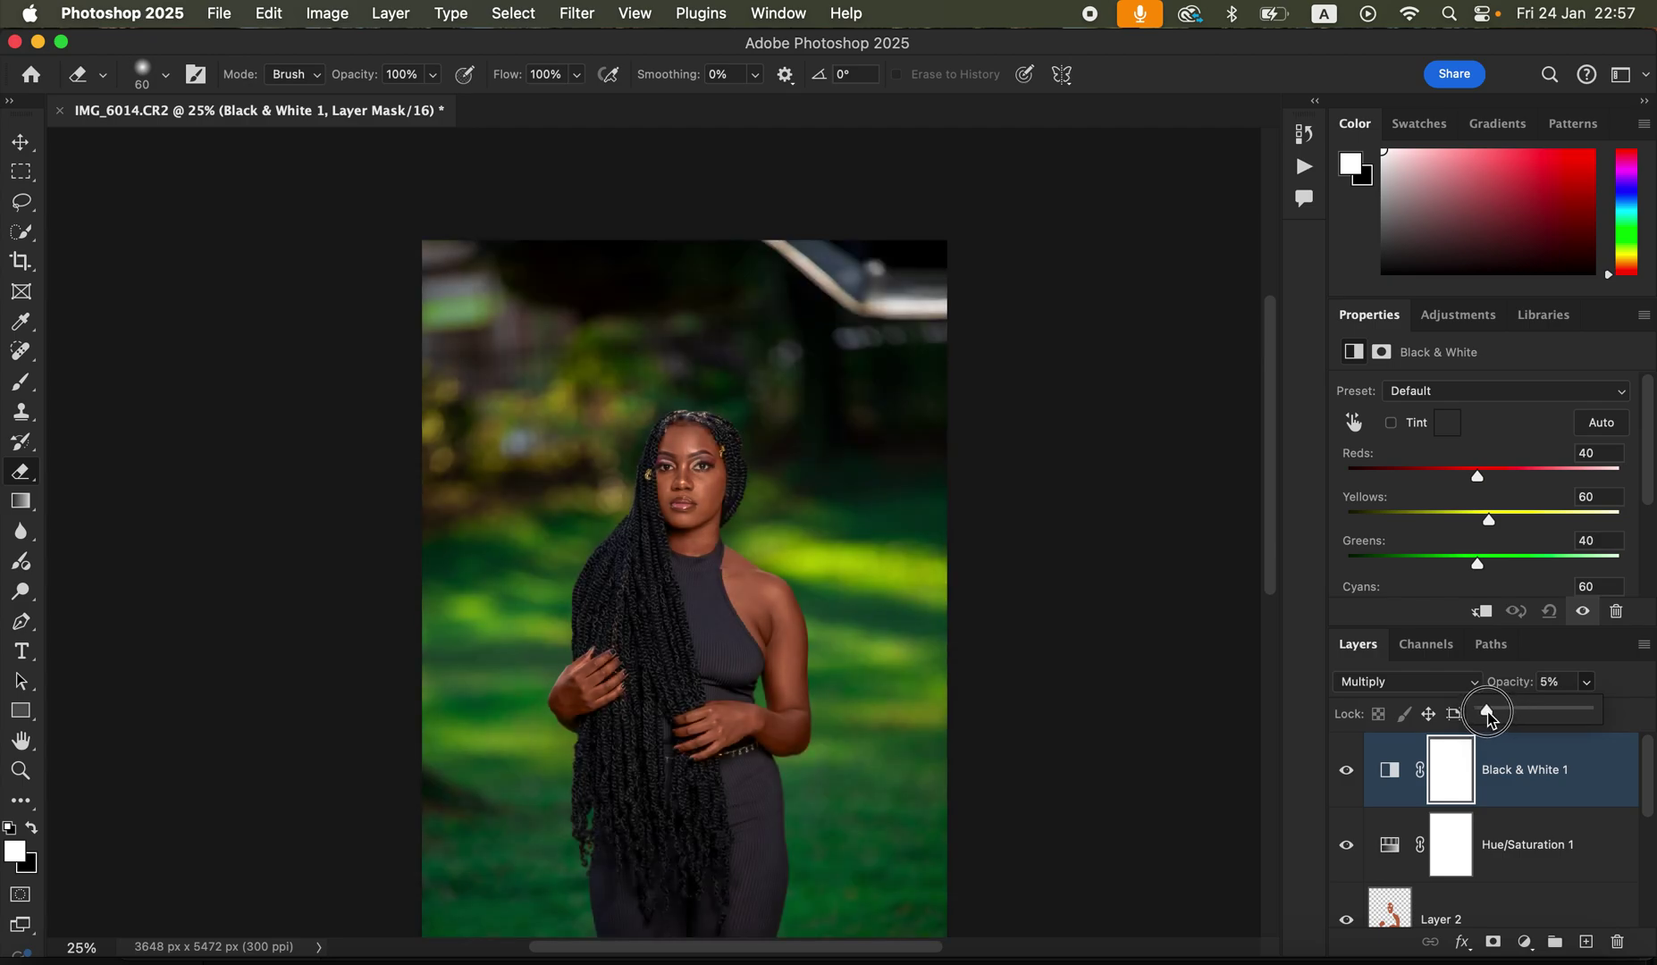
left_click(1345, 779)
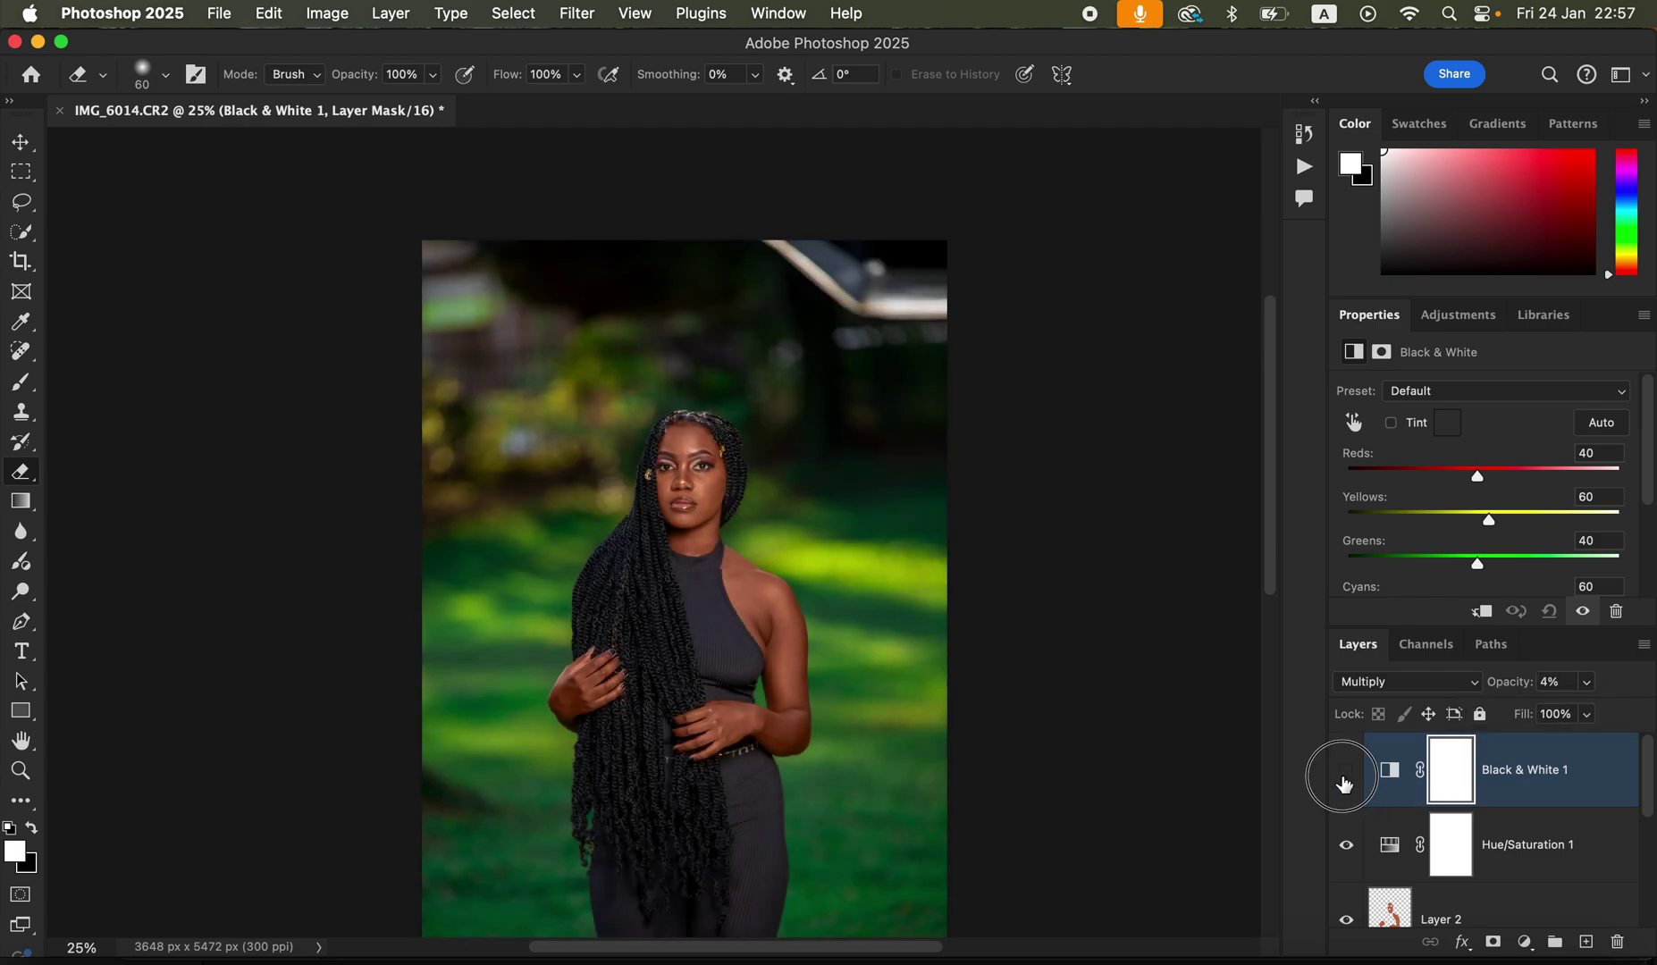
left_click(1345, 779)
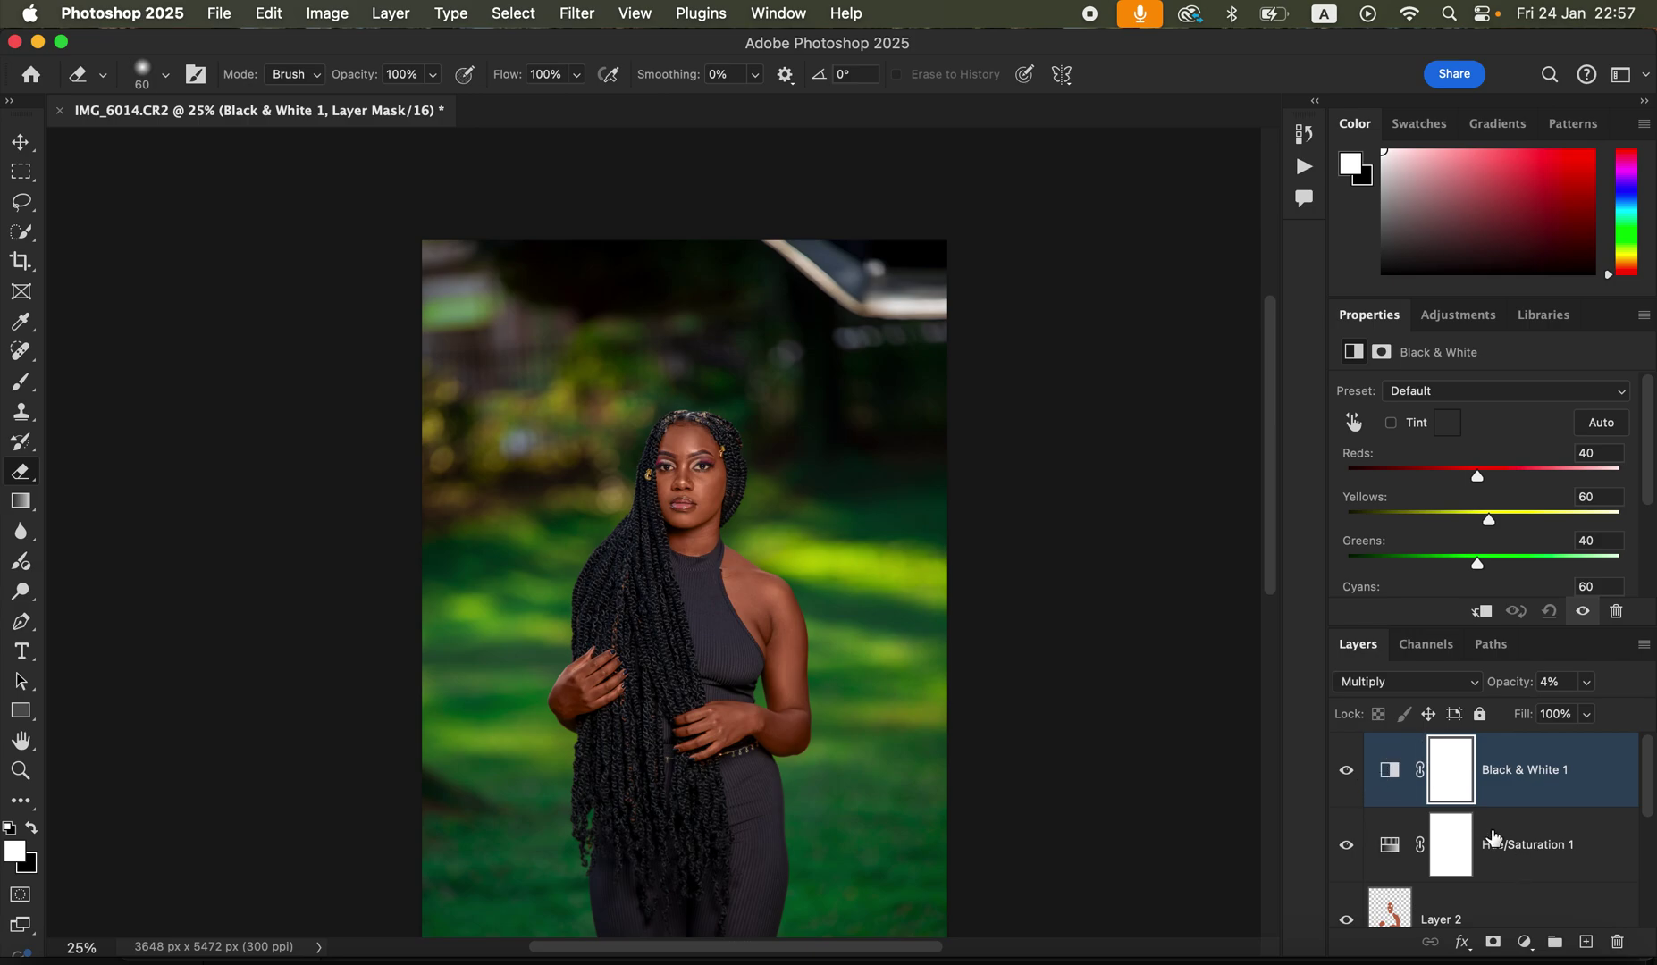
Step: Add a Selective Color adjustment layer with the Blacks at Cyan +11% and Black +1%, and check its before and after
left_click(1518, 936)
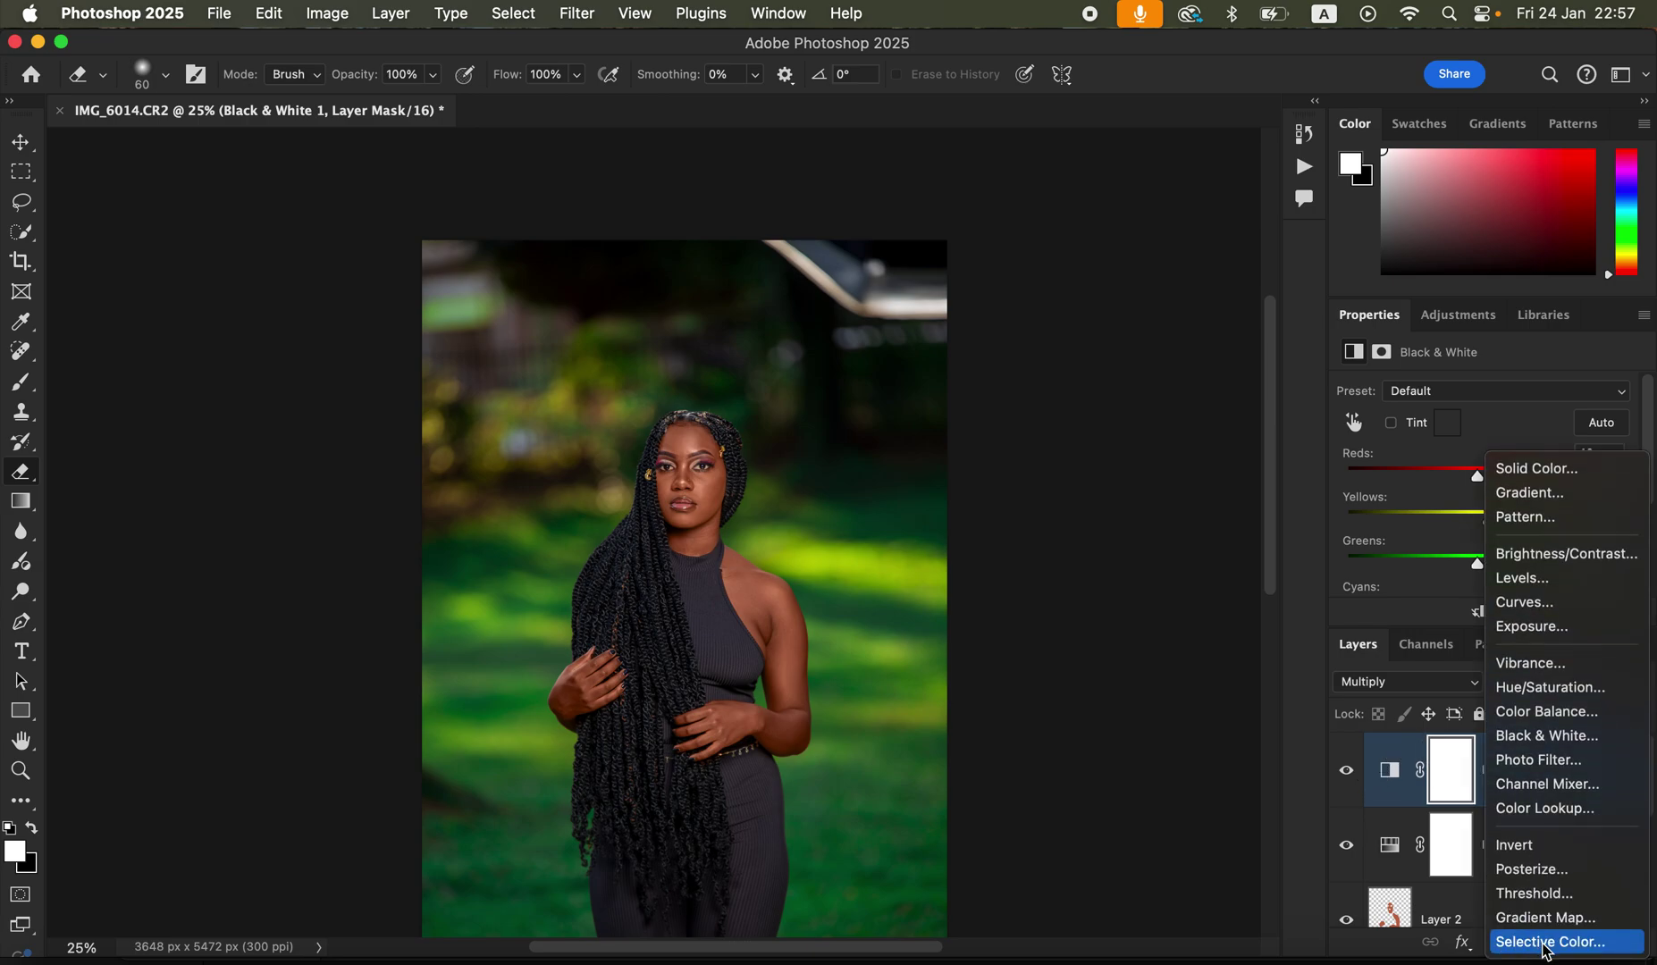
left_click(1542, 945)
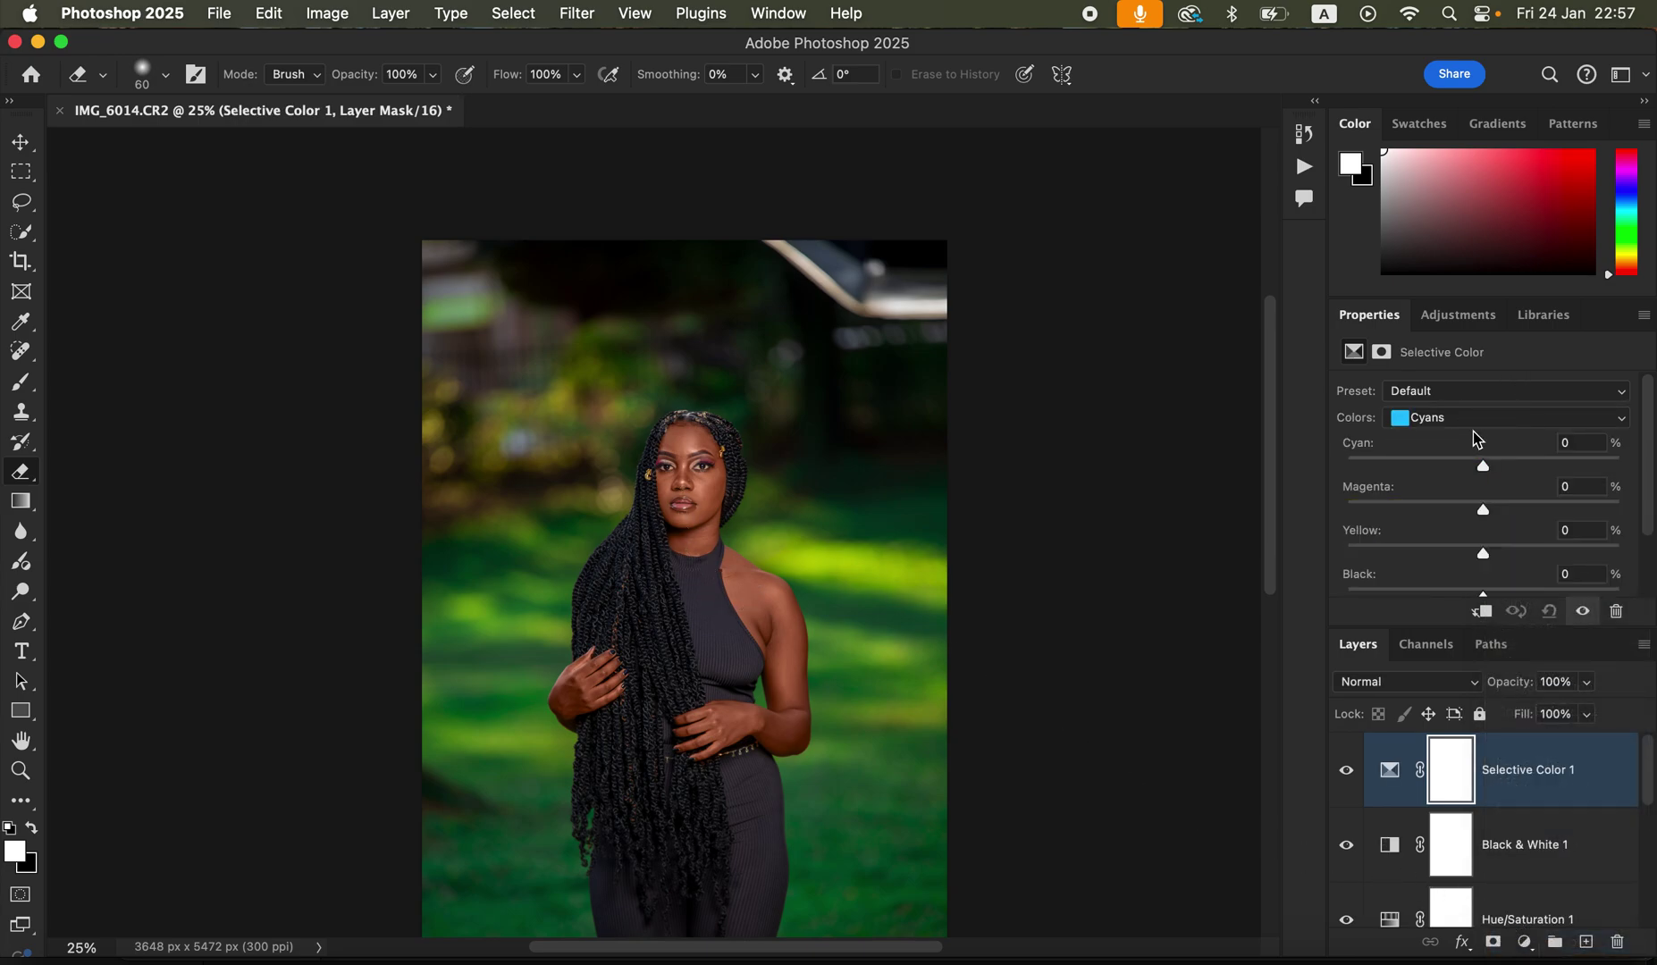
left_click(1481, 419)
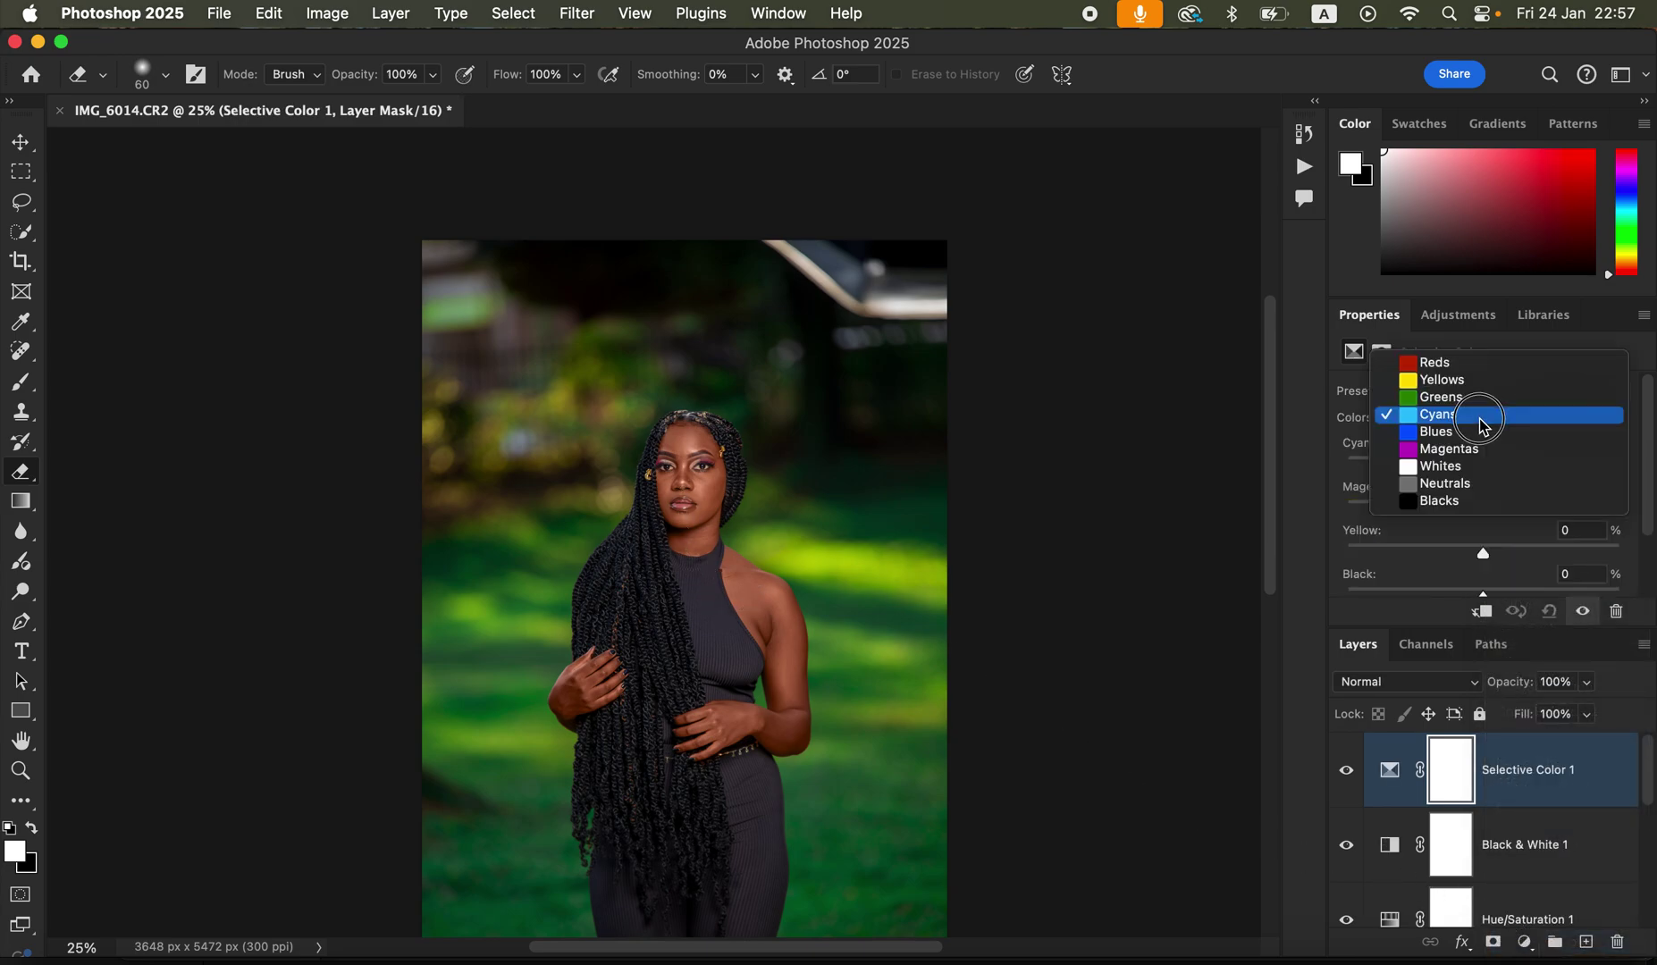
left_click(1483, 500)
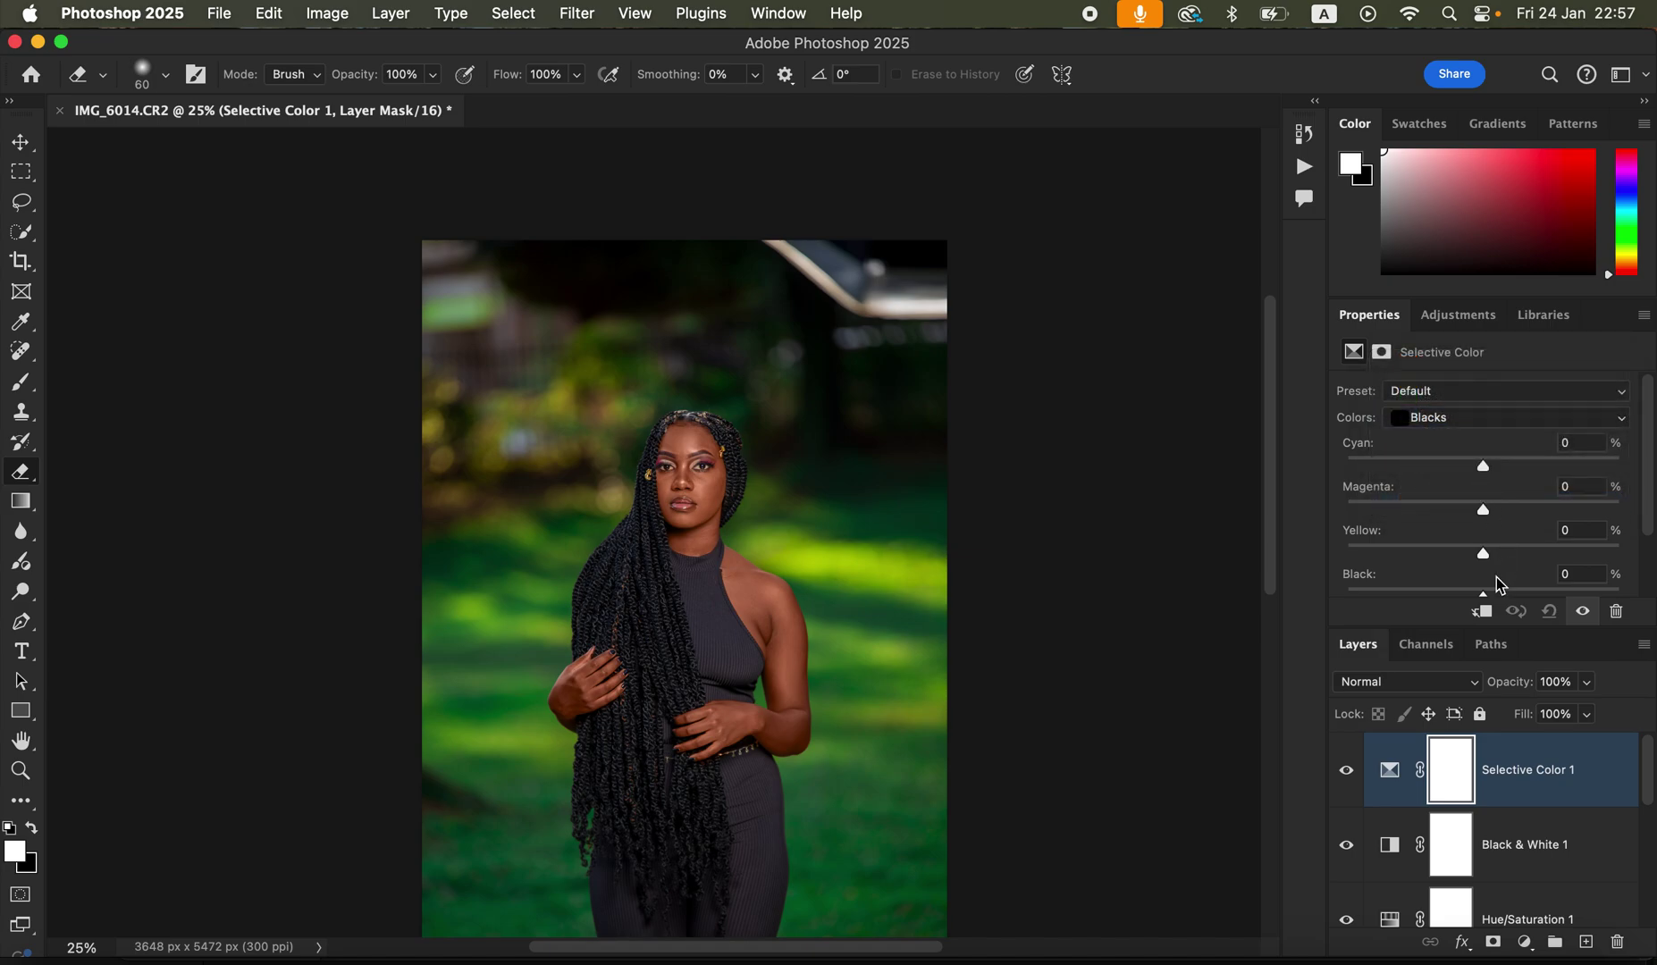
left_click_drag(1486, 590, 1484, 595)
mouse_move(1488, 463)
left_mouse_down()
mouse_move(1519, 461)
mouse_move(1498, 463)
left_mouse_up()
left_click(1347, 774)
left_click(1347, 774)
left_click(1347, 773)
left_click(1347, 774)
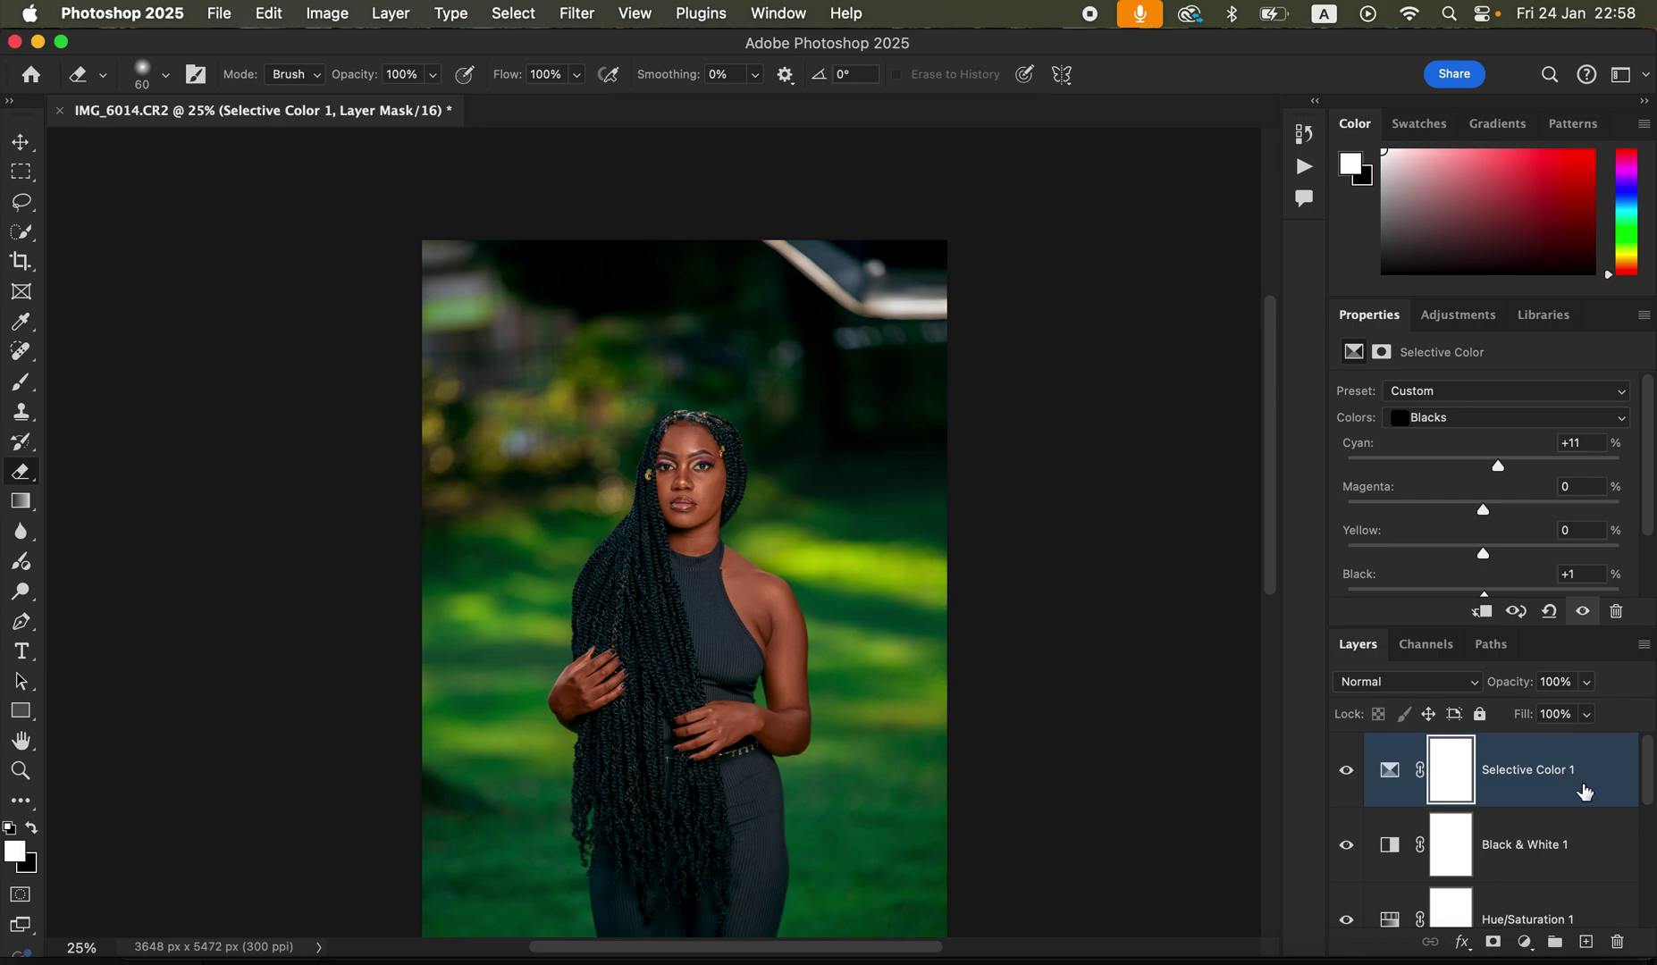
Step: Add a Levels adjustment layer with the RGB black input at 1 and the white input at 233
left_click(1524, 944)
mouse_move(1524, 956)
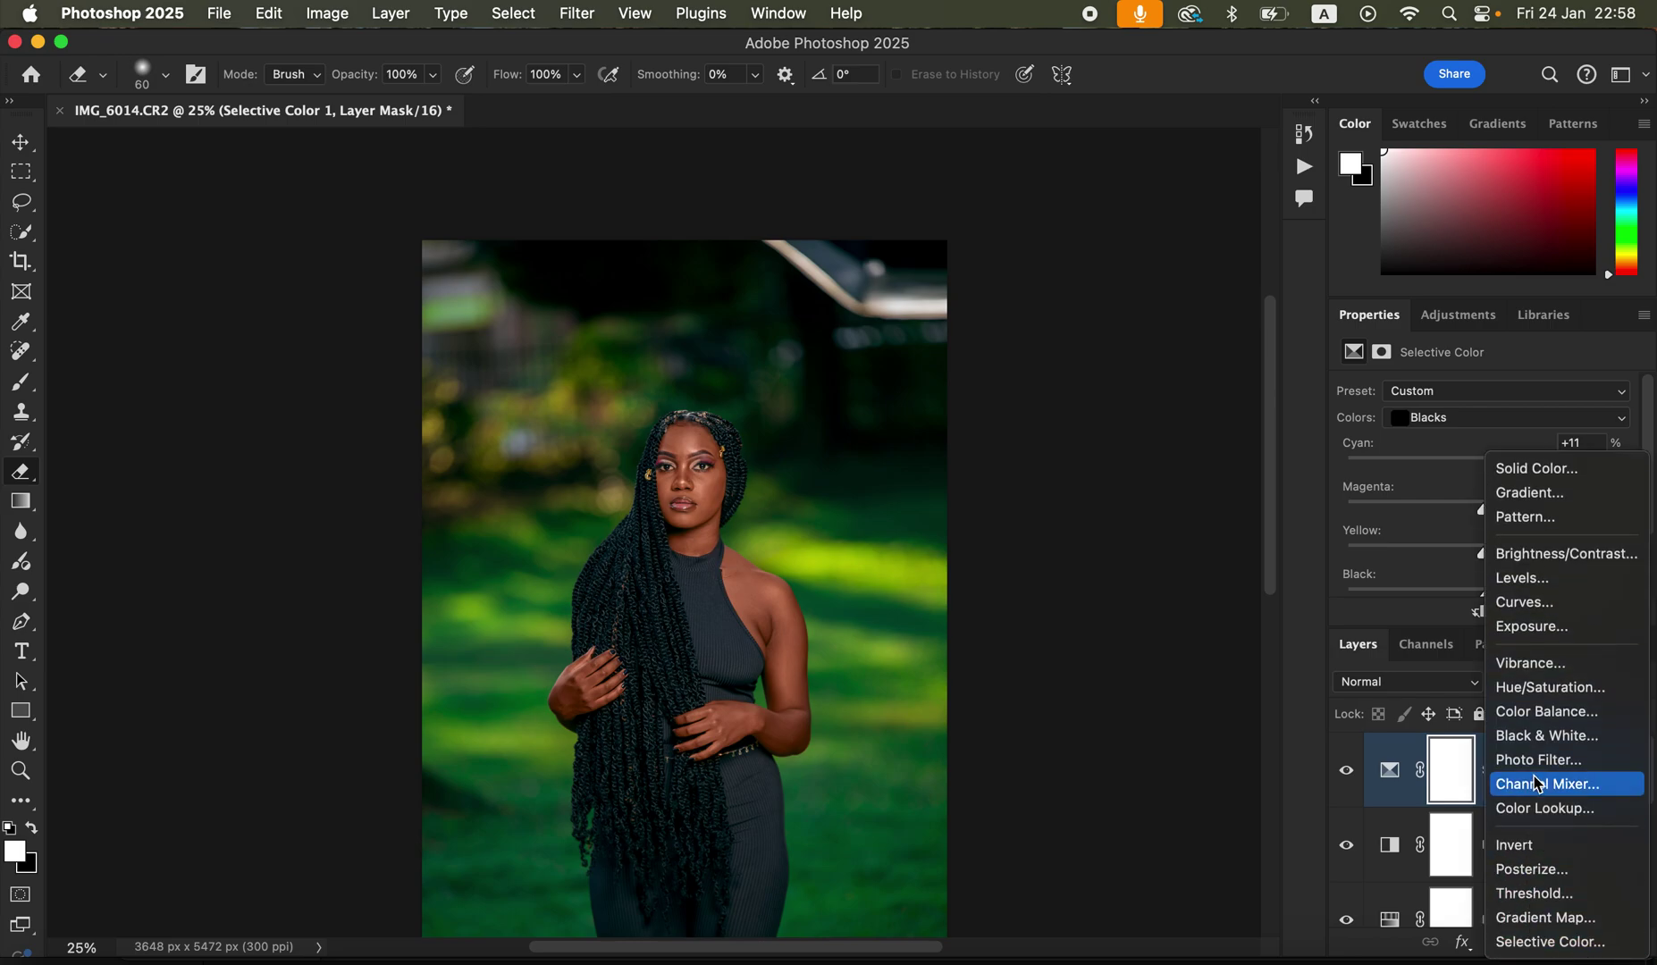
left_click(1547, 587)
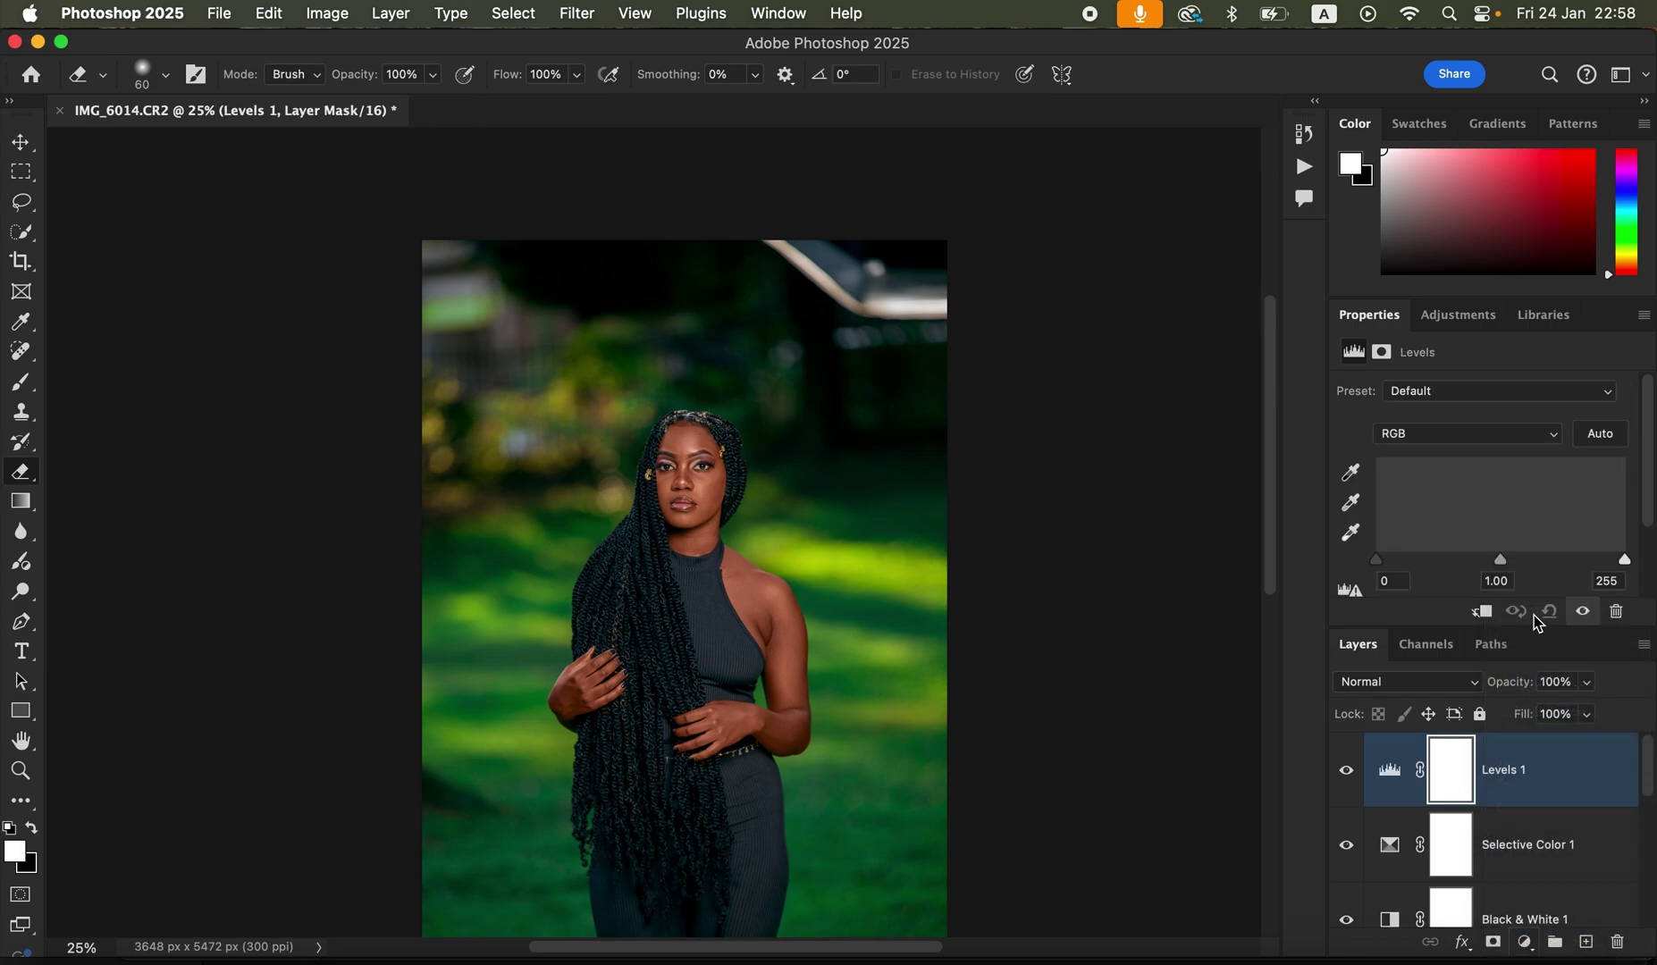
left_click(1377, 567)
left_click(1379, 565)
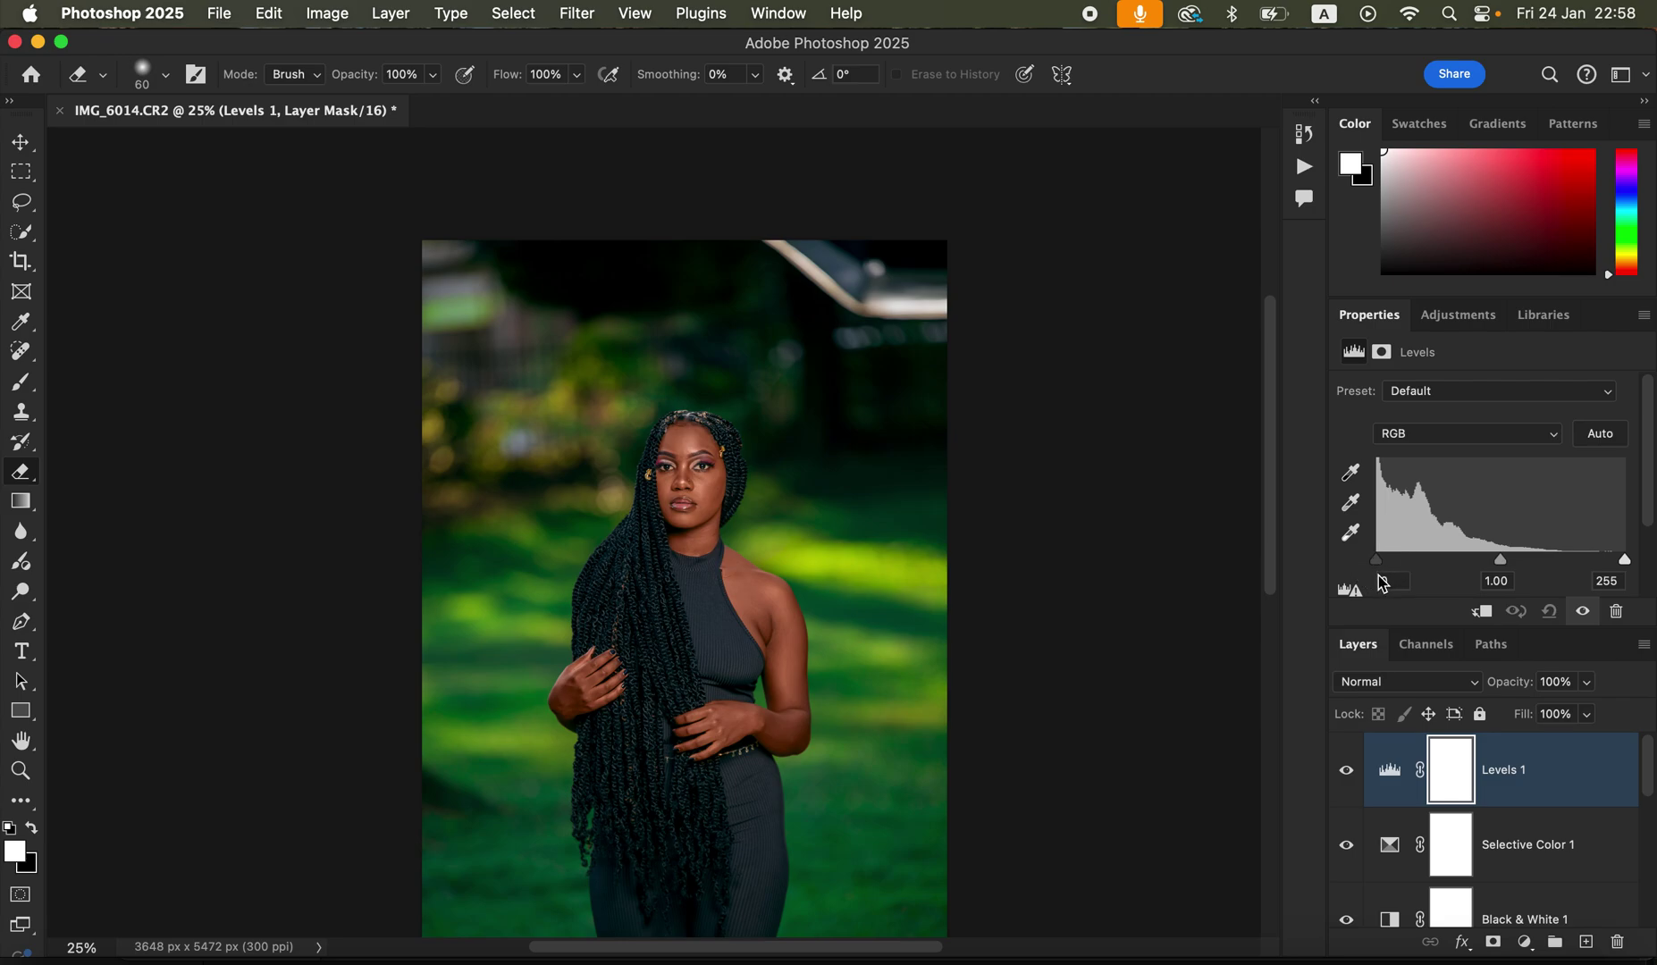
left_click(1381, 570)
left_click(1381, 571, "alt")
left_click_drag(1381, 571, 1376, 573)
left_click_drag(1624, 561, 1603, 563)
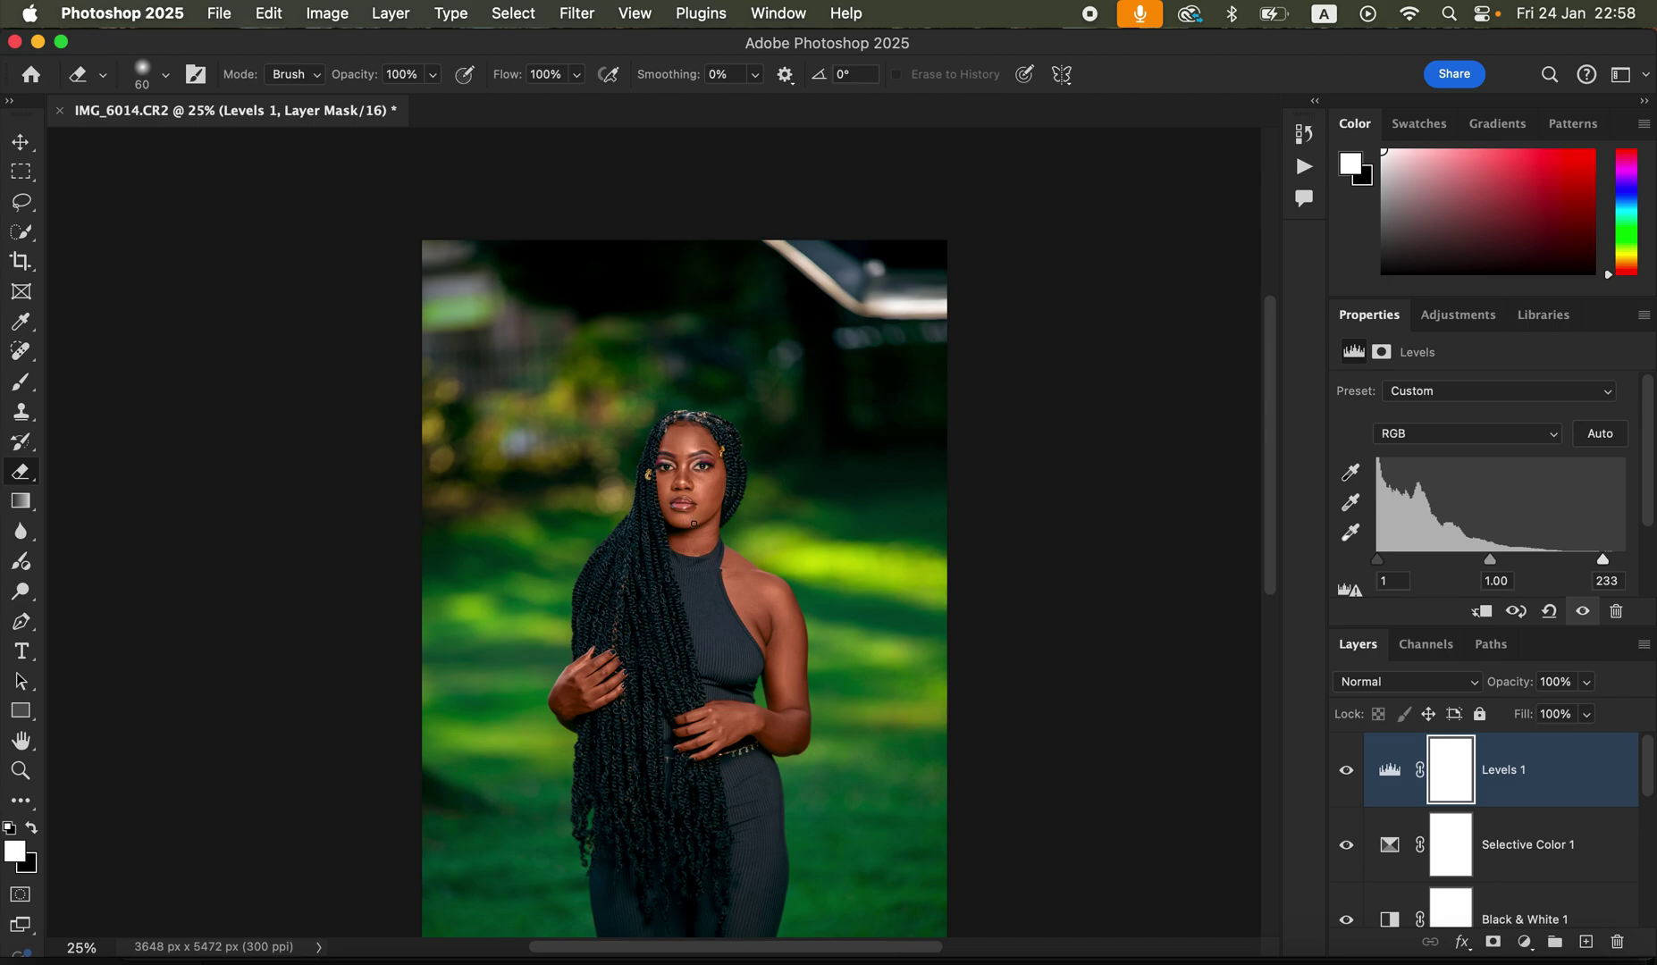
Step: Compare the image with and without the Levels adjustment, and the full edit against the original Background layer
left_click(1347, 772)
left_click(1346, 773)
left_click(1347, 774)
left_click(1348, 774)
left_click(1348, 774)
left_click_drag(1651, 783, 1650, 933)
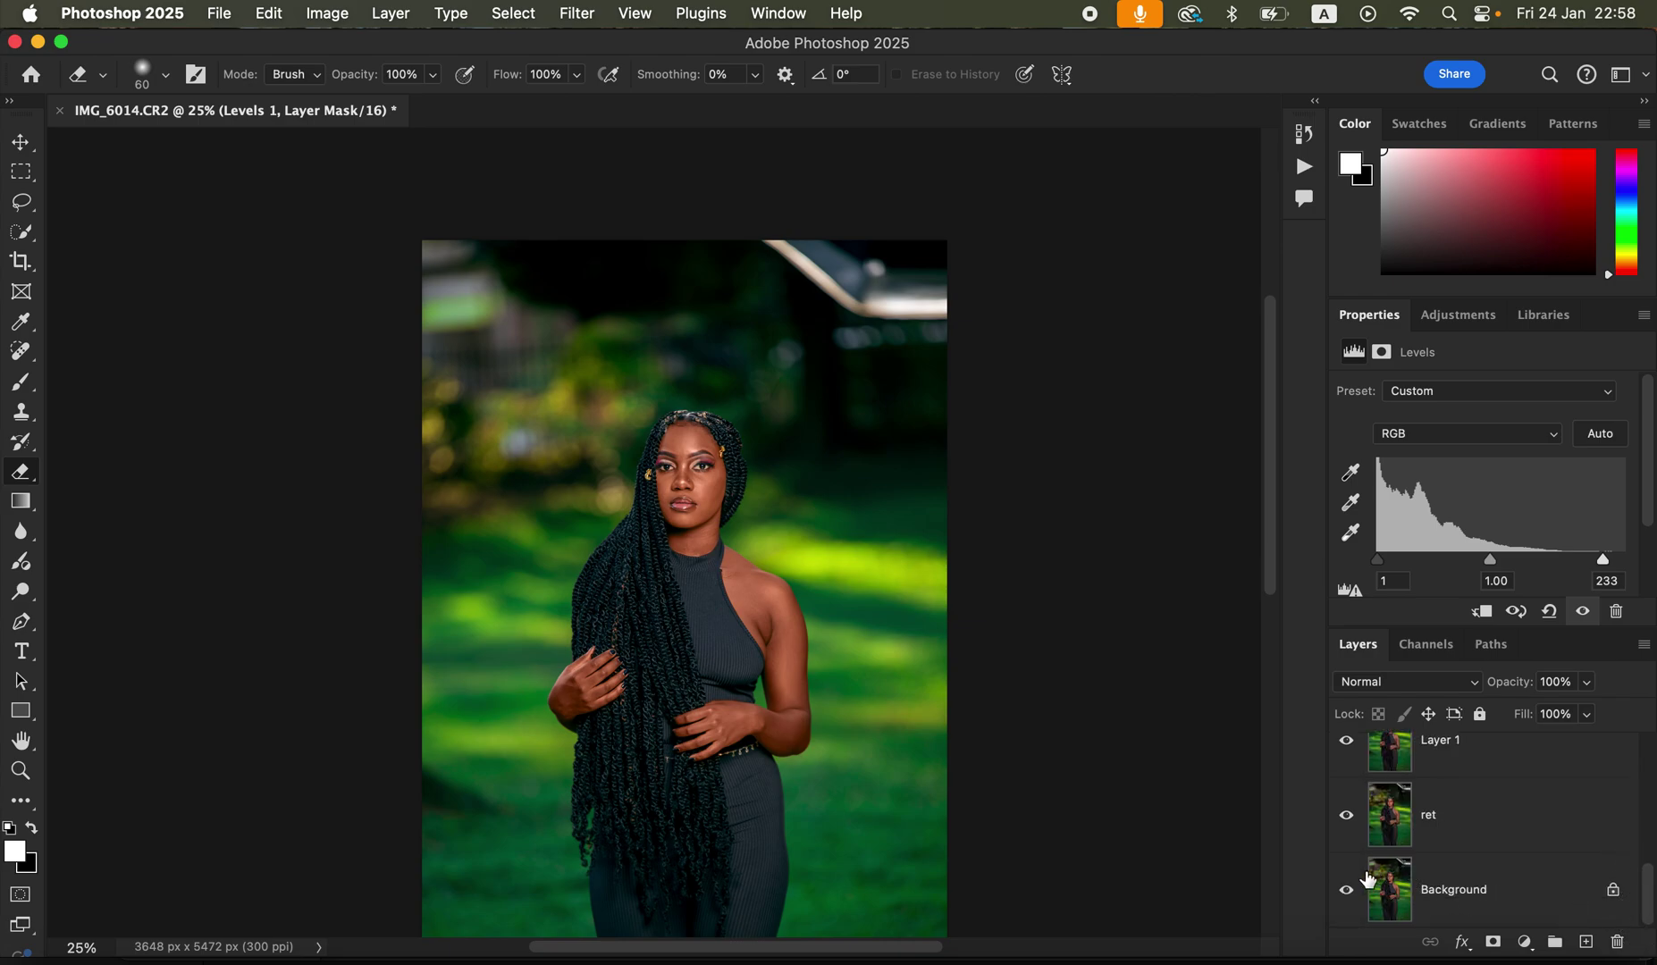
left_click(1347, 893, "alt")
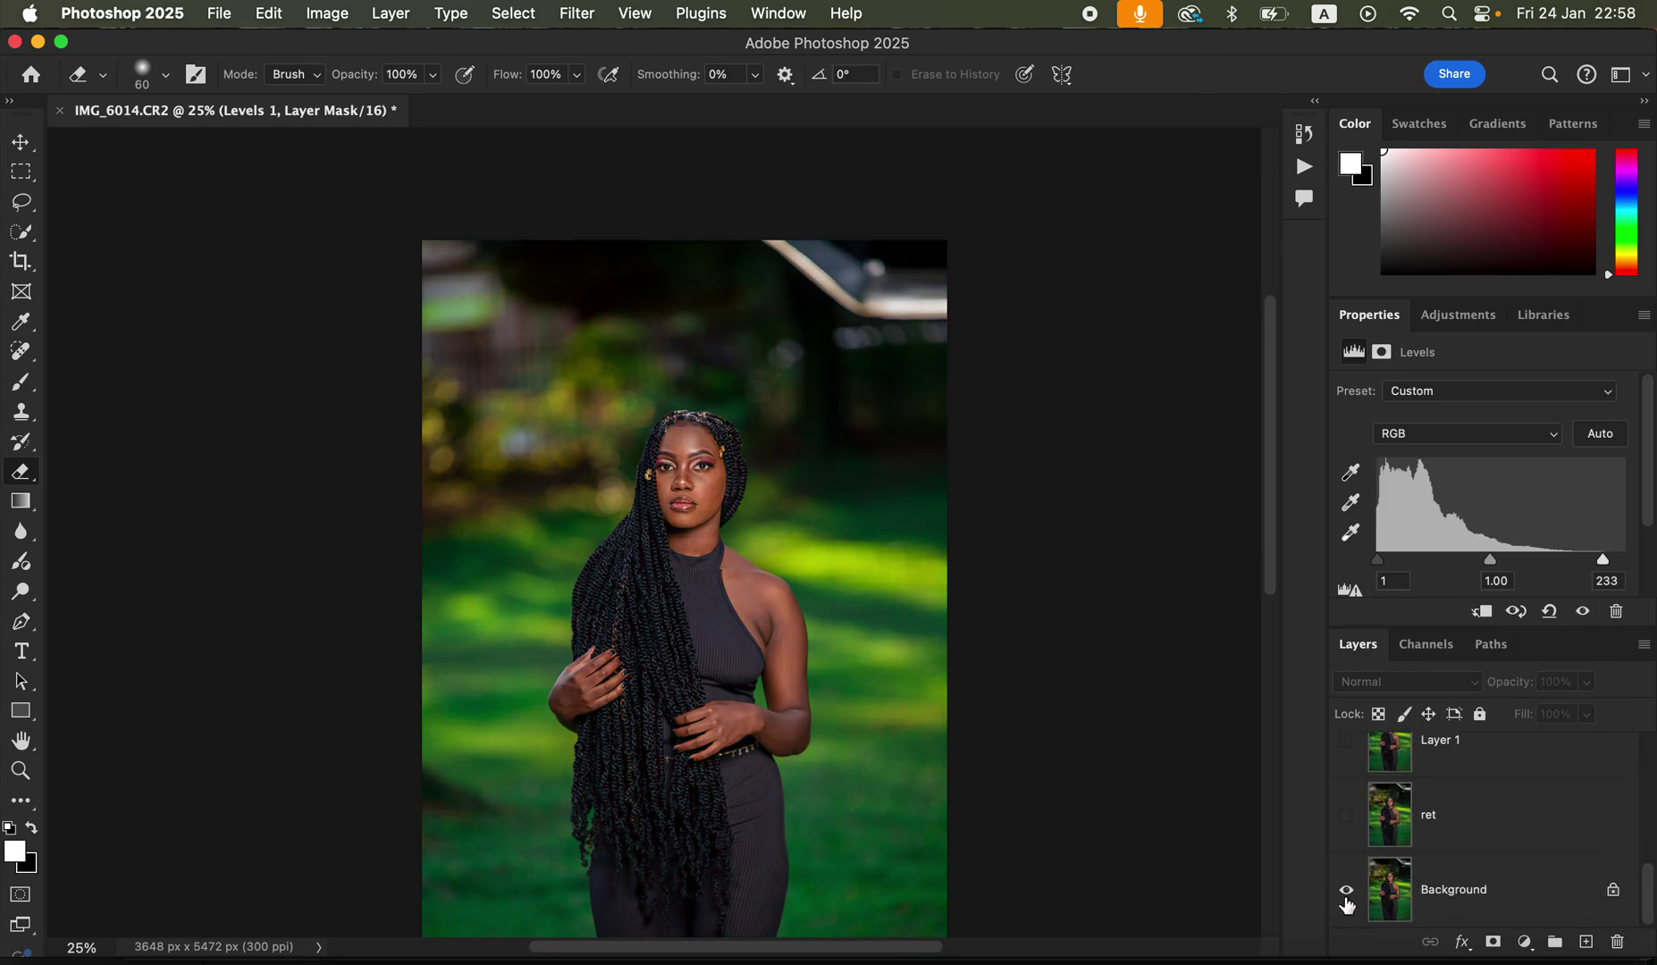
left_click(1346, 891, "alt")
left_click(1347, 891, "alt")
left_click(1347, 891, "alt")
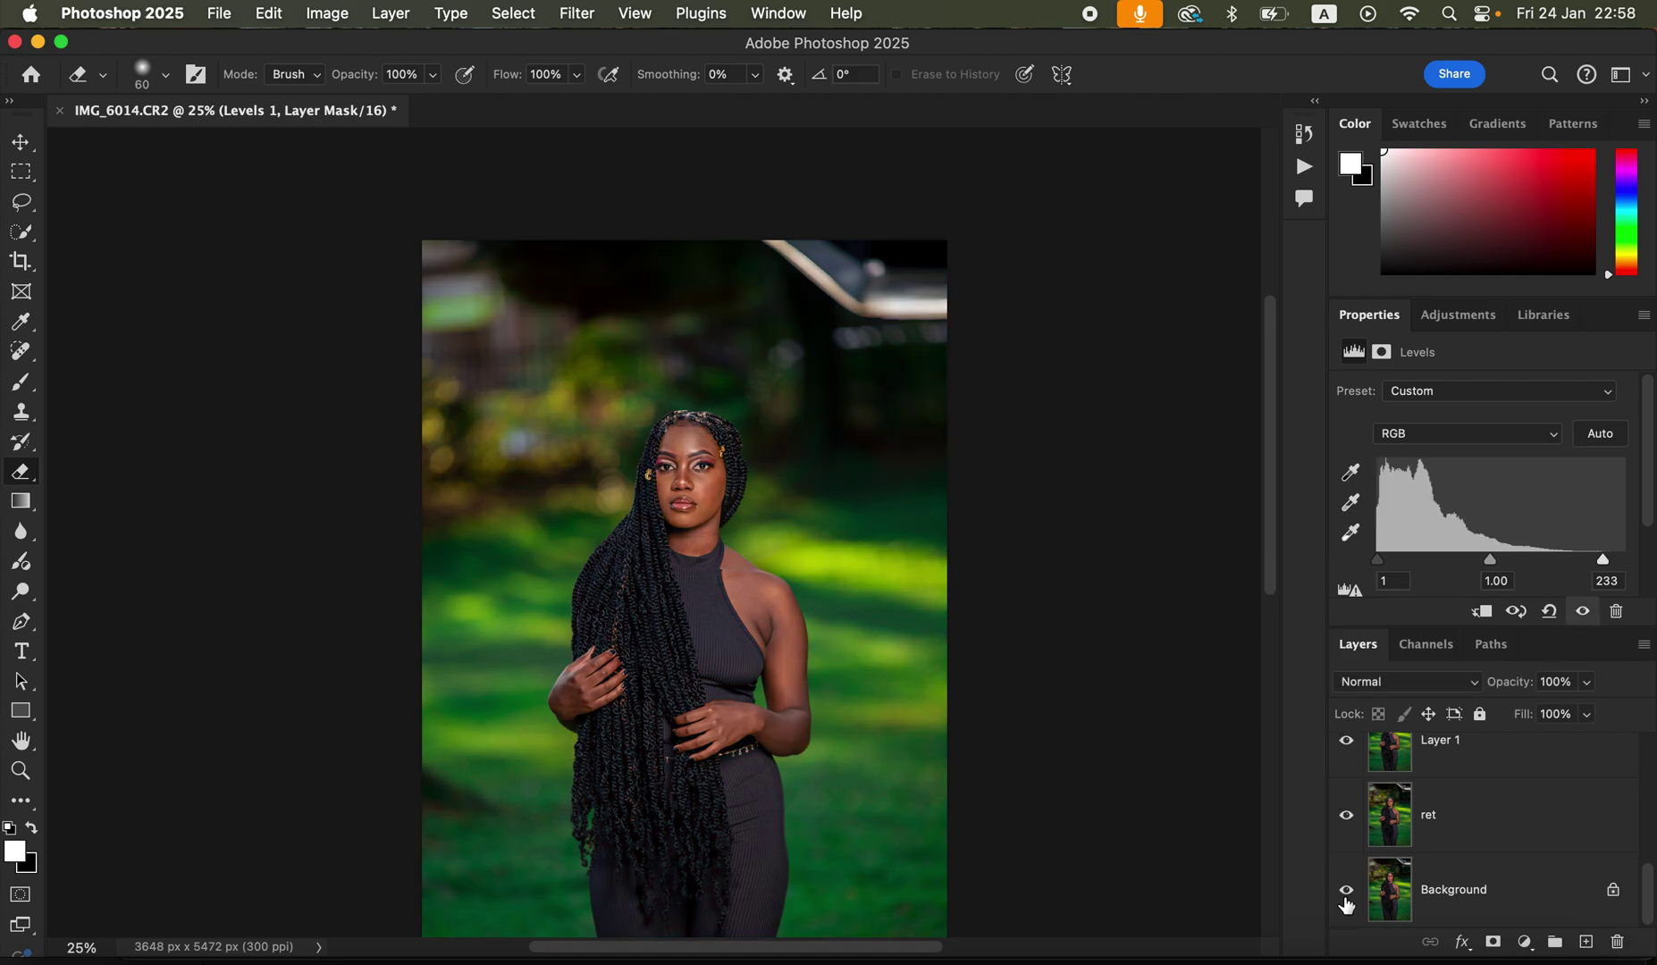
left_click(1346, 894, "alt")
left_click(1347, 894, "alt")
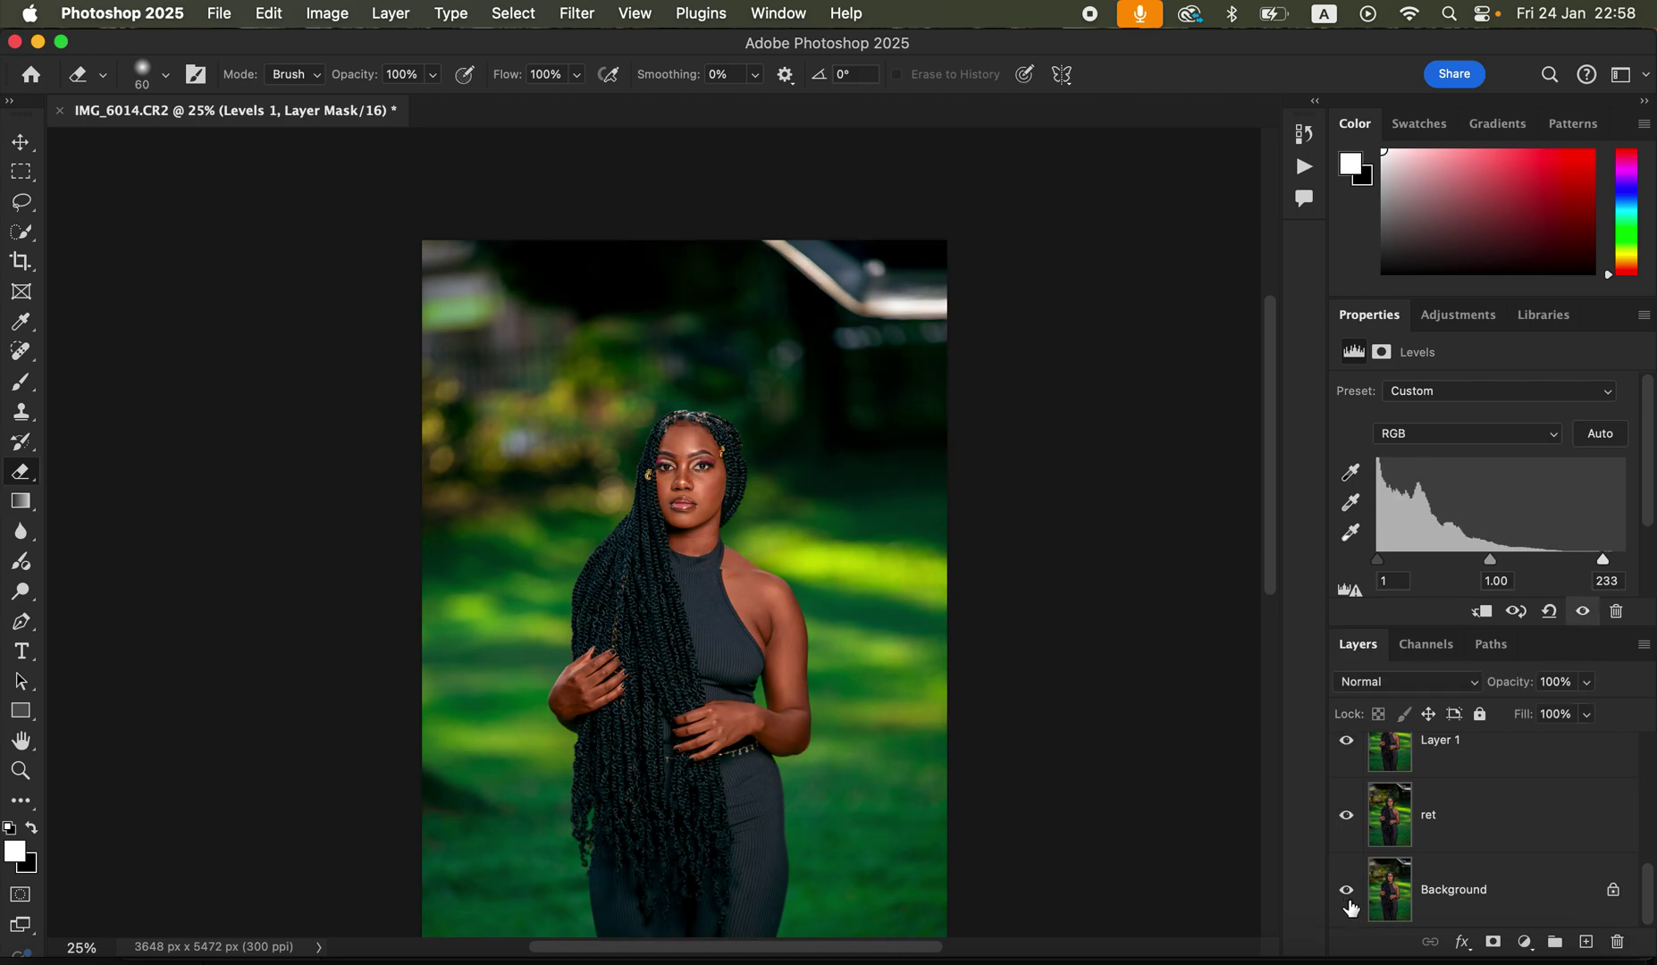